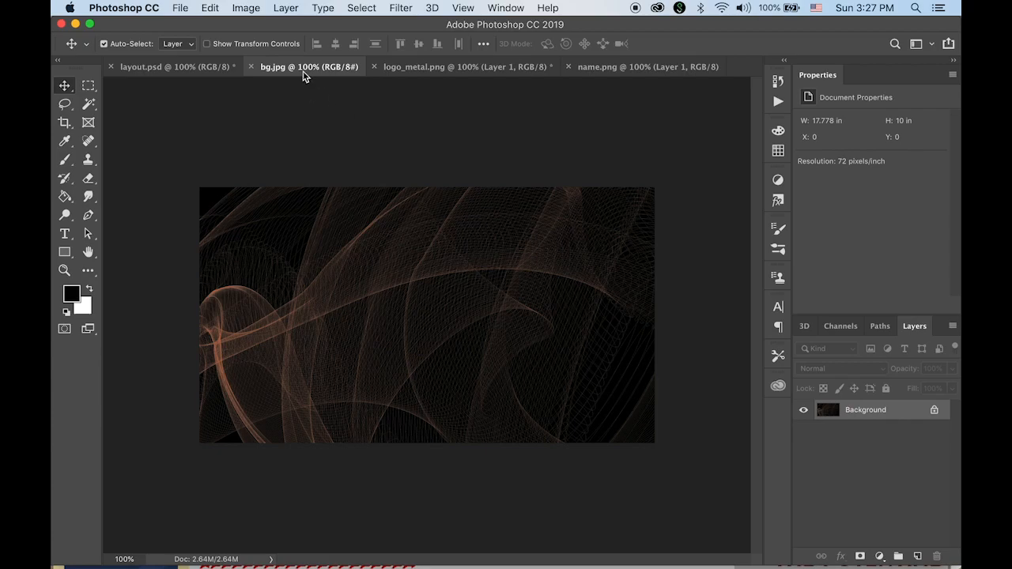
# - Review the logo_metal.png and name.png documents, postponing the system update reminder until tomorrow
pyautogui.click(487, 74)
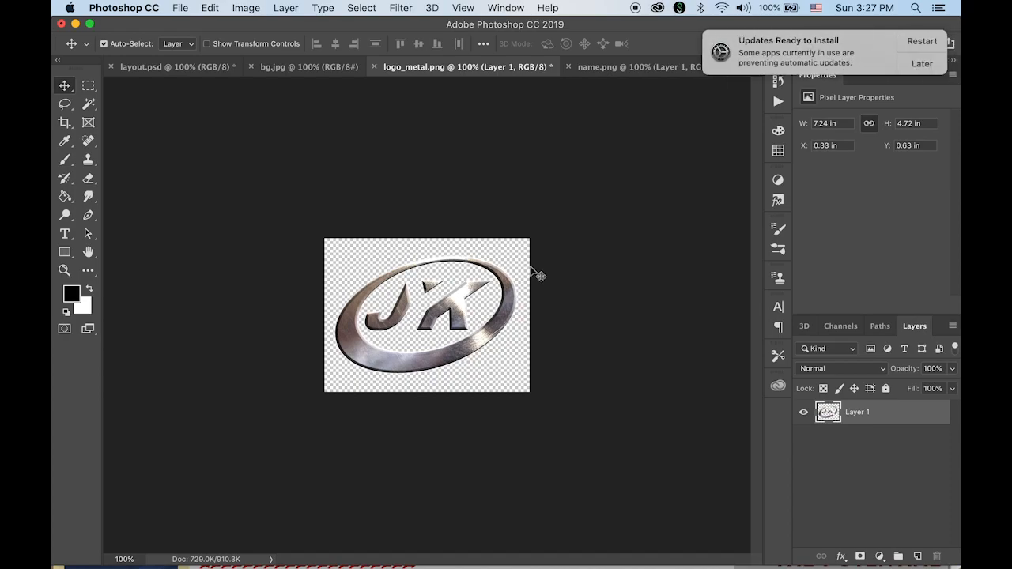
pyautogui.click(922, 64)
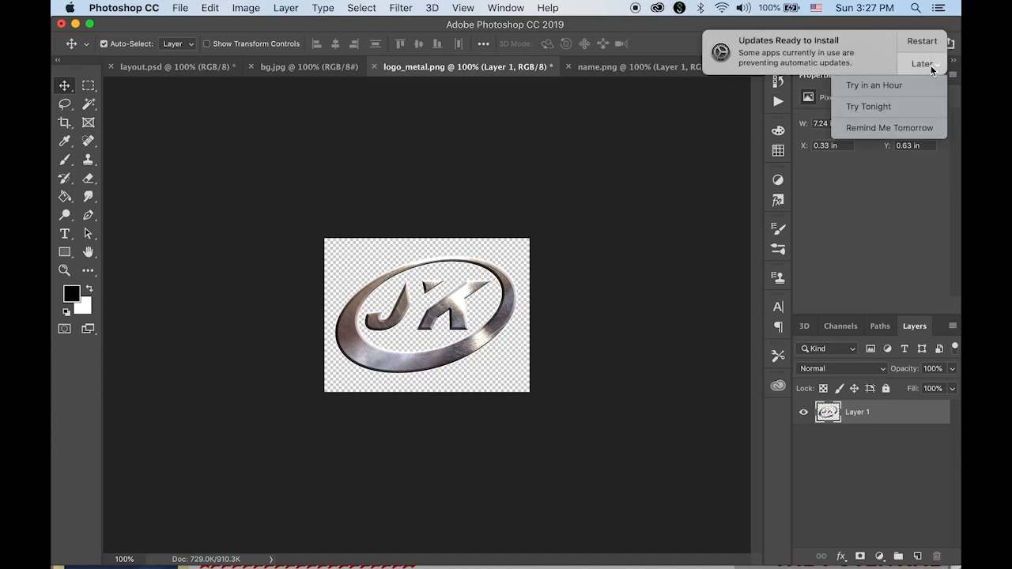
pyautogui.click(917, 128)
pyautogui.click(662, 67)
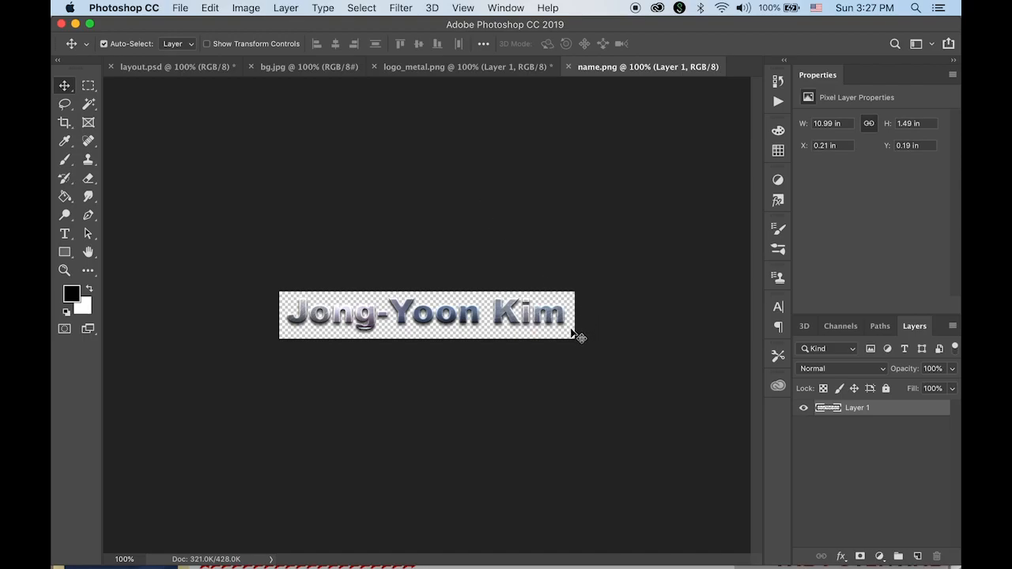
# - Switch to Safari and open the Sound FX section of the Flash Kit site
pyautogui.moveTo(253, 566)
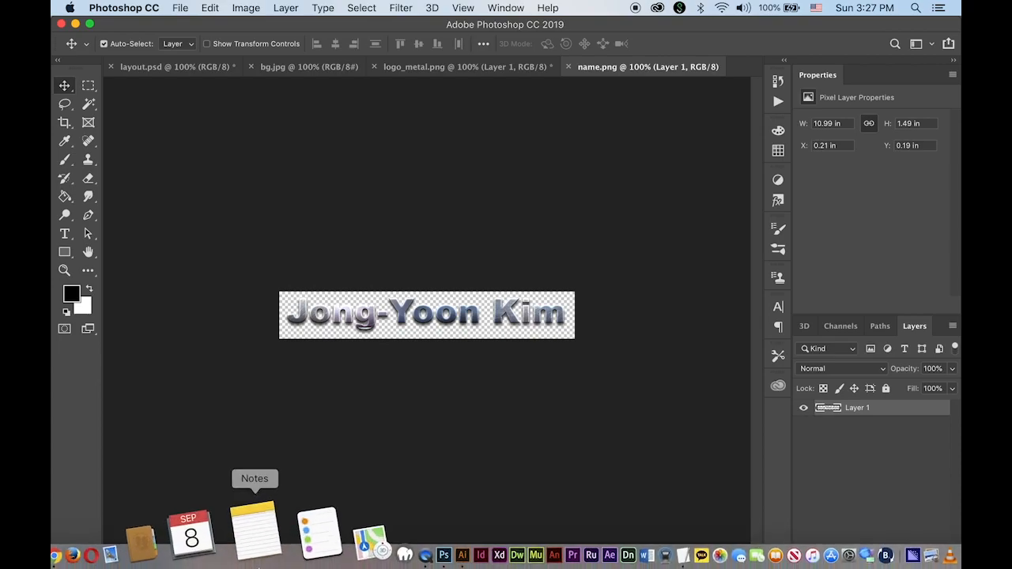
pyautogui.click(125, 534)
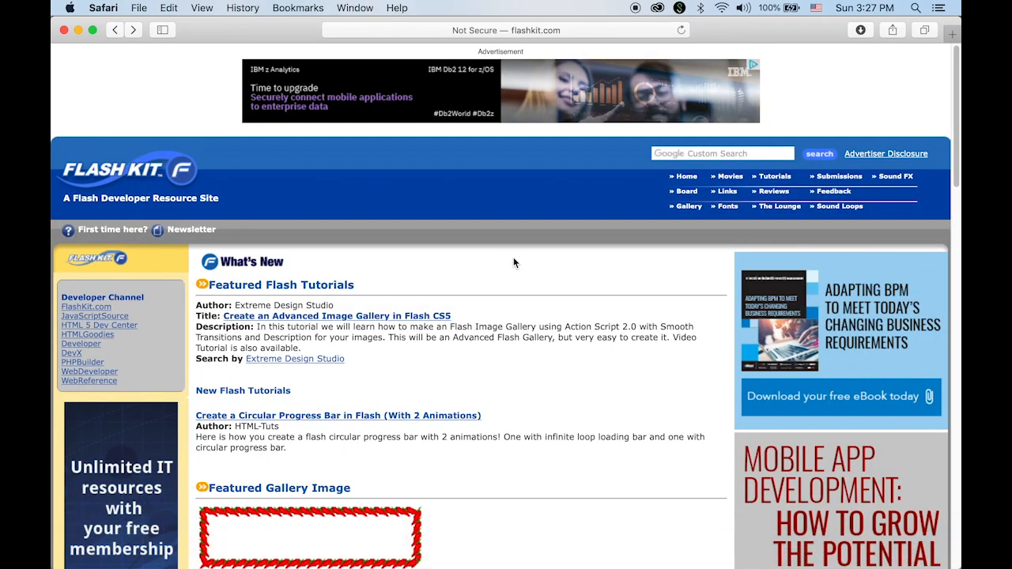
pyautogui.click(589, 32)
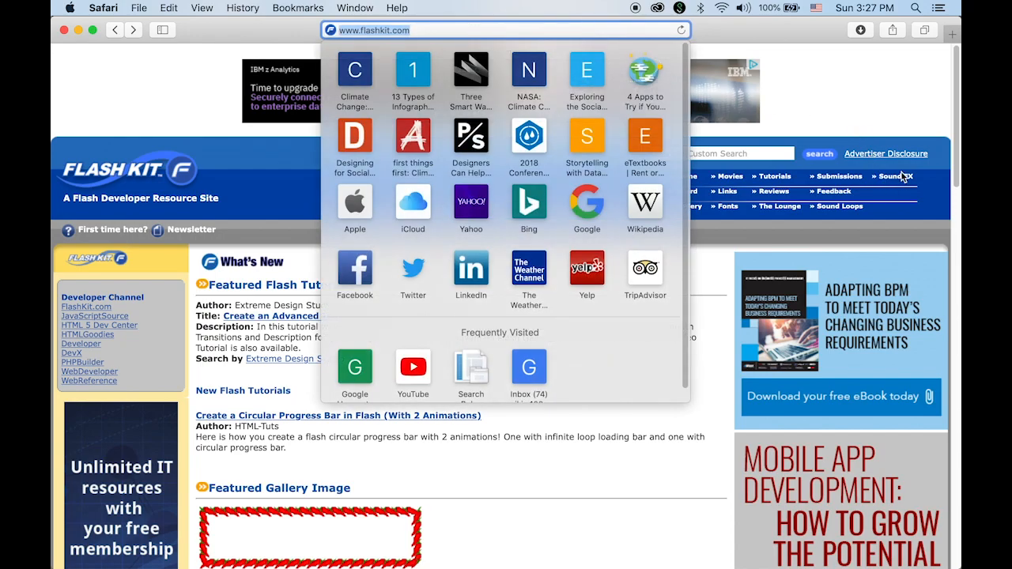
pyautogui.click(901, 180)
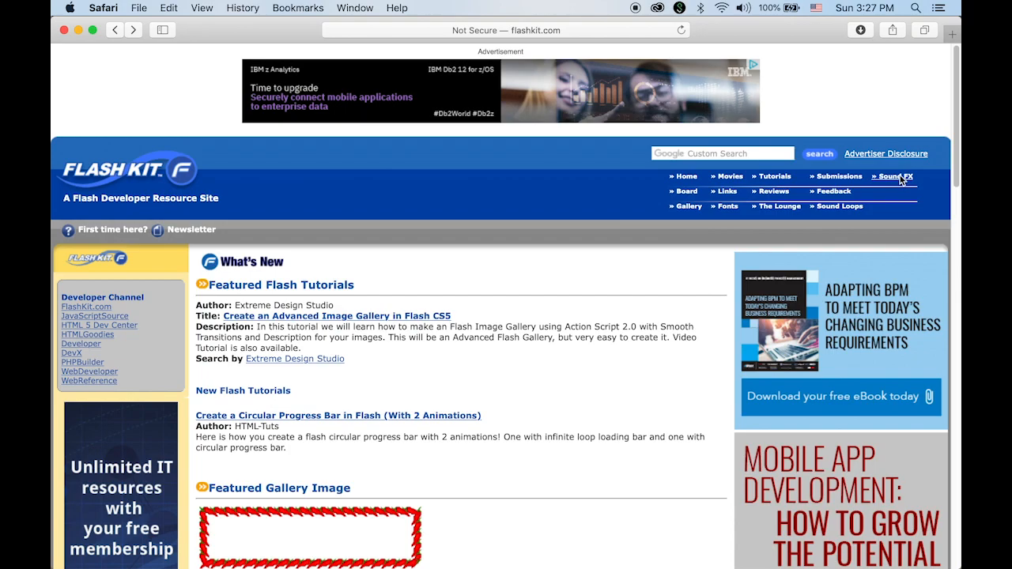
pyautogui.click(902, 180)
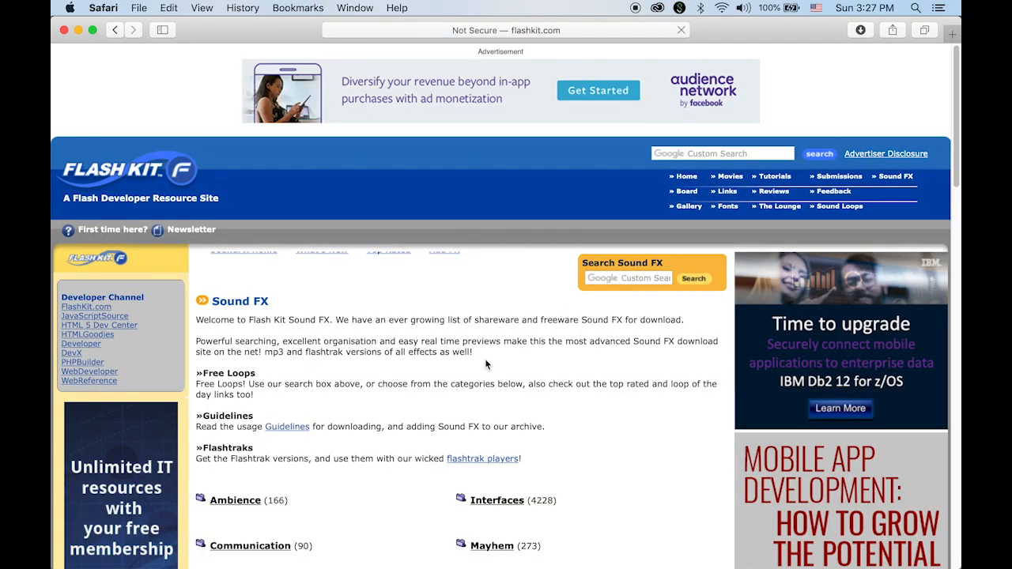
# - Open the Zips subcategory of the Interfaces sound effects
pyautogui.scroll(-5, 489, 350)
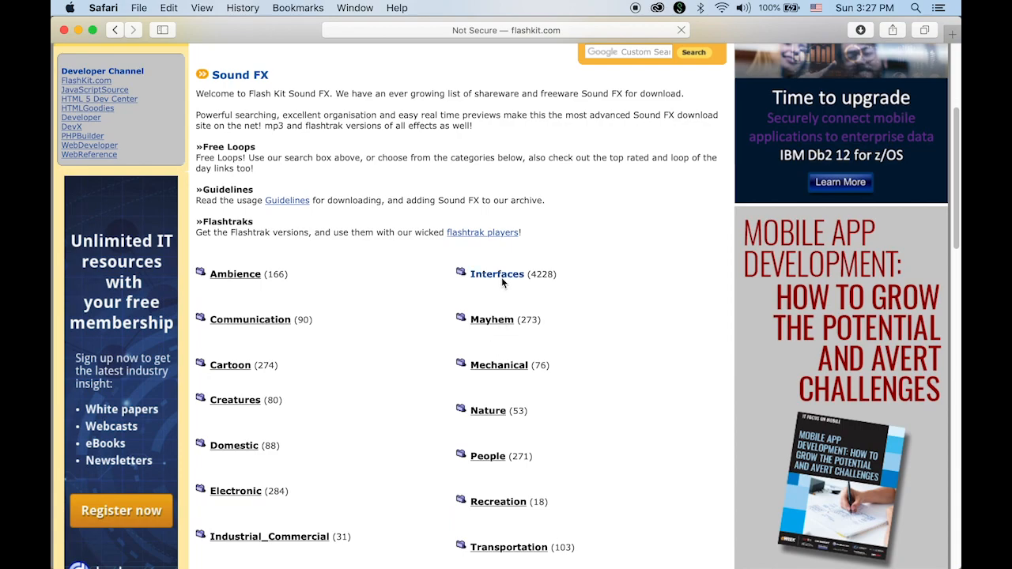
pyautogui.click(501, 275)
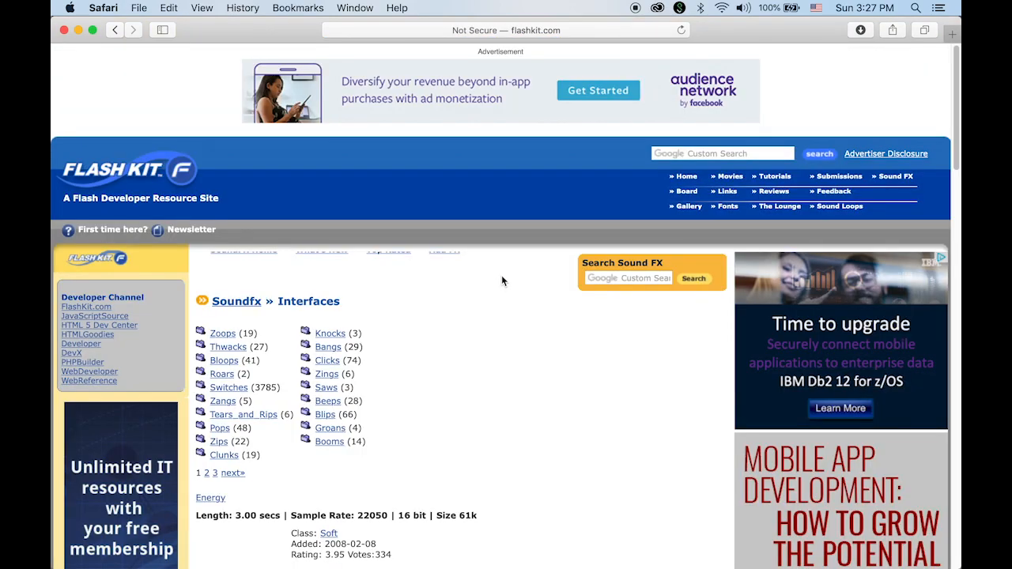
pyautogui.click(217, 442)
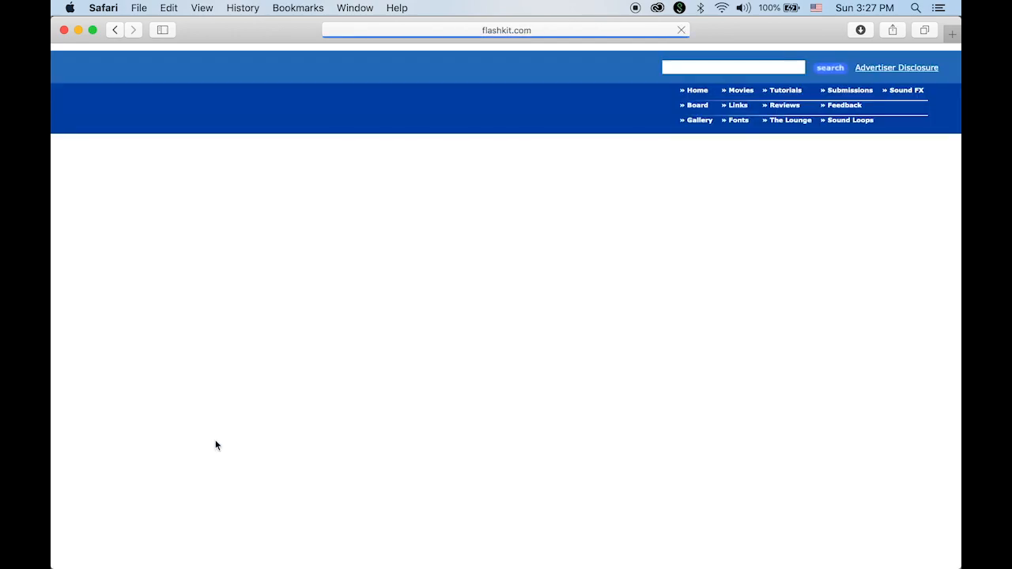
# - Preview the sound effect named Slide in the Zips list and open its detail page
pyautogui.scroll(-5, 474, 405)
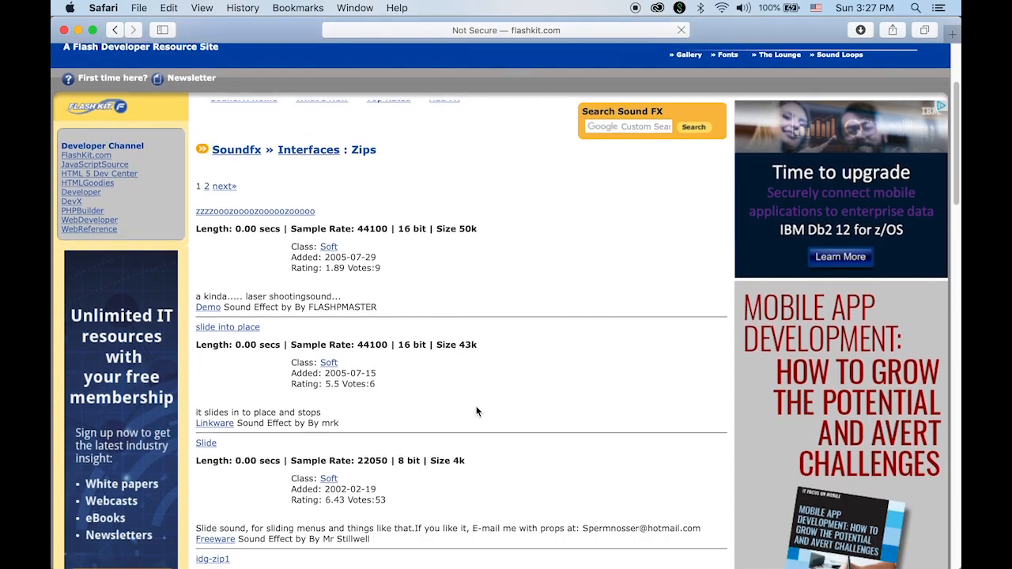
pyautogui.scroll(-2, 476, 410)
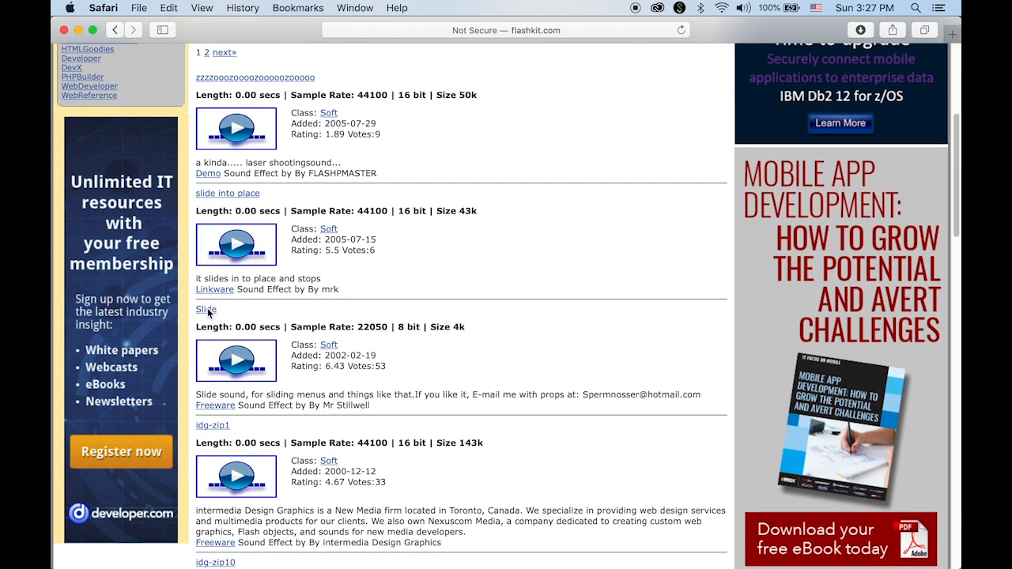
pyautogui.click(236, 362)
pyautogui.click(204, 311)
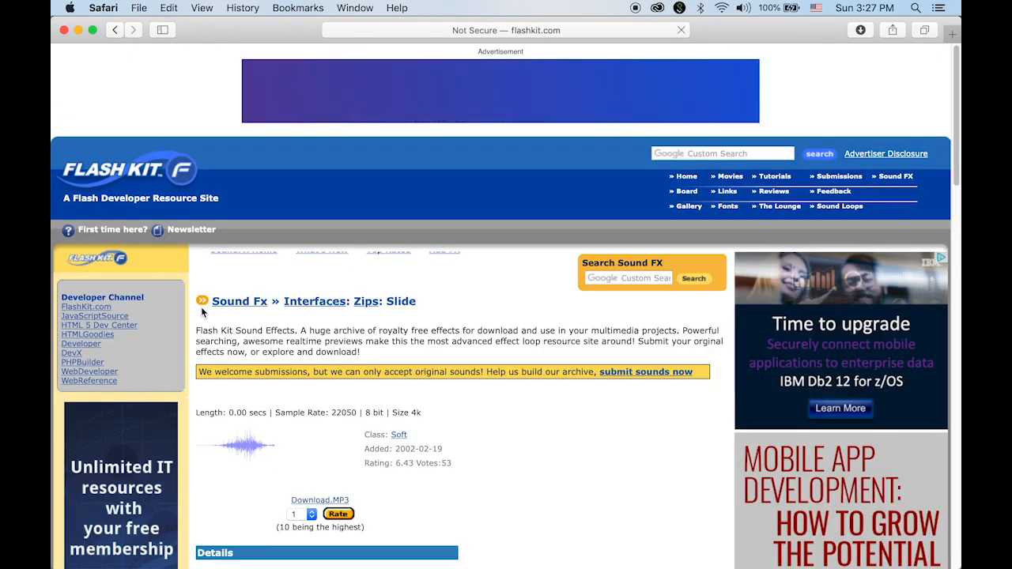
pyautogui.scroll(-2, 410, 490)
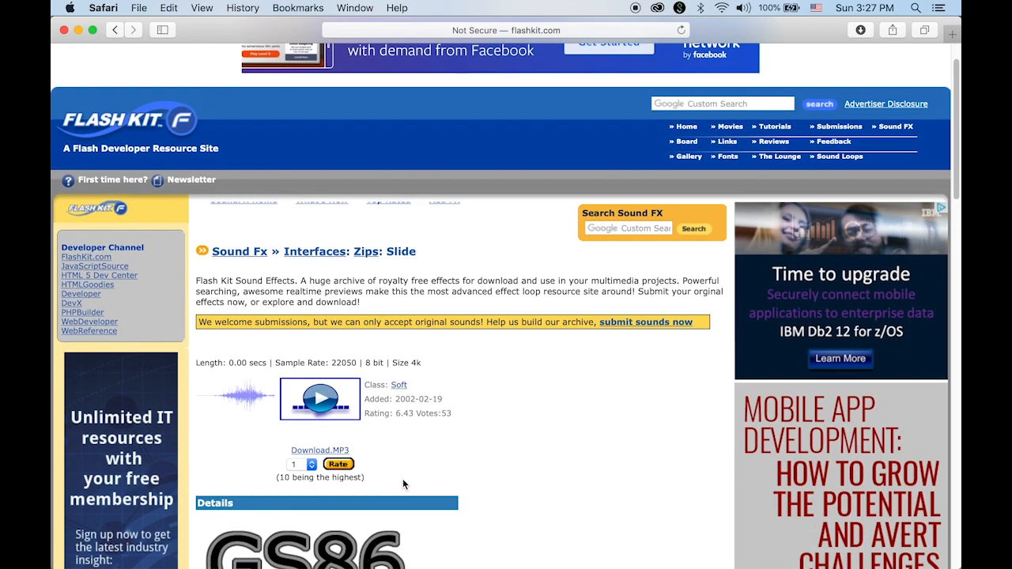
# - Download the Slide effect's MP3 into the roadrunner folder with the shortened file name Slide.mp3
pyautogui.rightClick(335, 453)
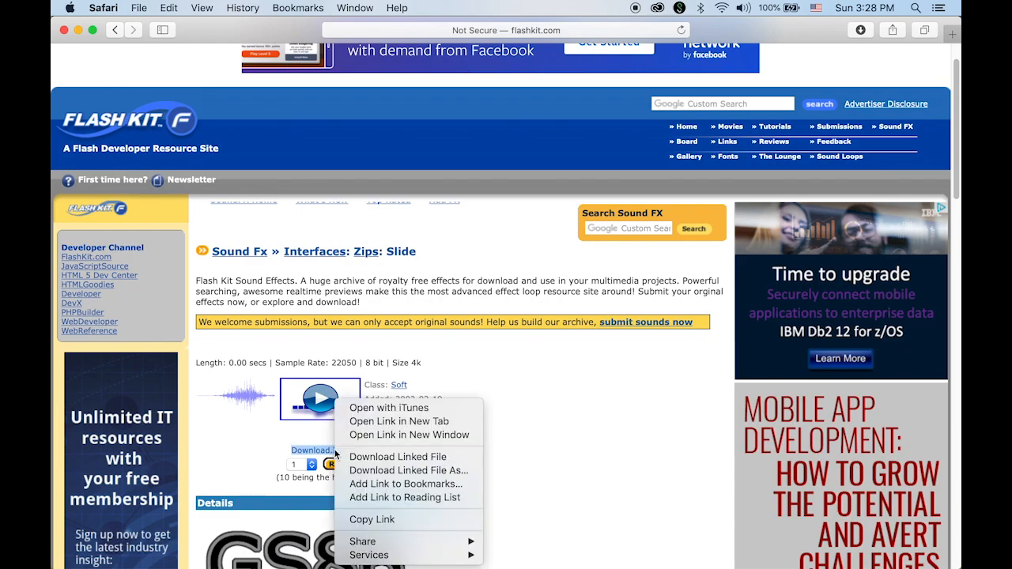
pyautogui.click(418, 472)
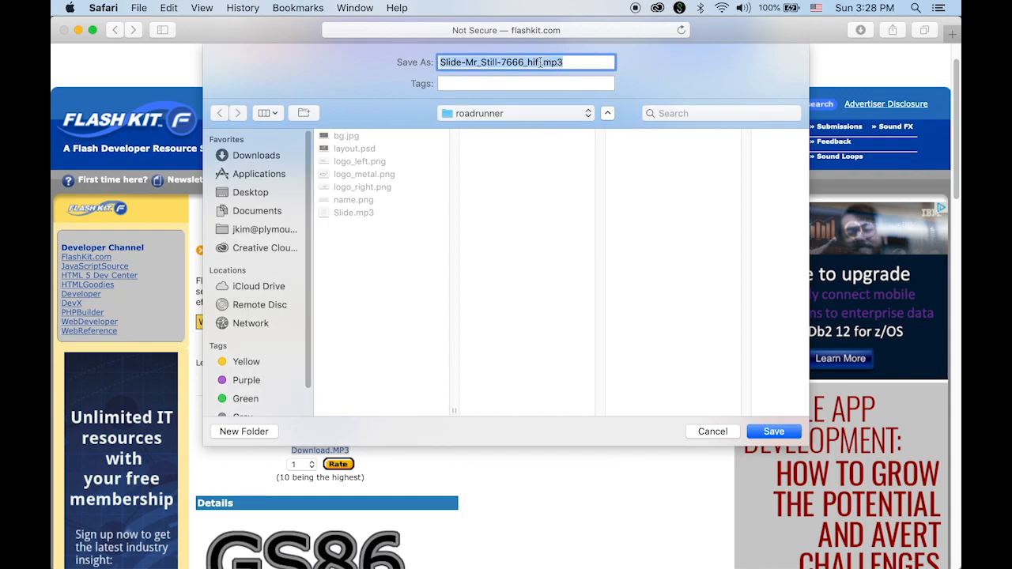
pyautogui.click(550, 64)
pyautogui.press('Left')
pyautogui.press('Left')
pyautogui.press('BackSpace')
pyautogui.press('BackSpace')
pyautogui.press('BackSpace')
pyautogui.press('BackSpace')
pyautogui.press('BackSpace')
pyautogui.press('BackSpace')
pyautogui.press('BackSpace')
pyautogui.press('BackSpace')
pyautogui.press('BackSpace')
pyautogui.press('BackSpace')
pyautogui.press('BackSpace')
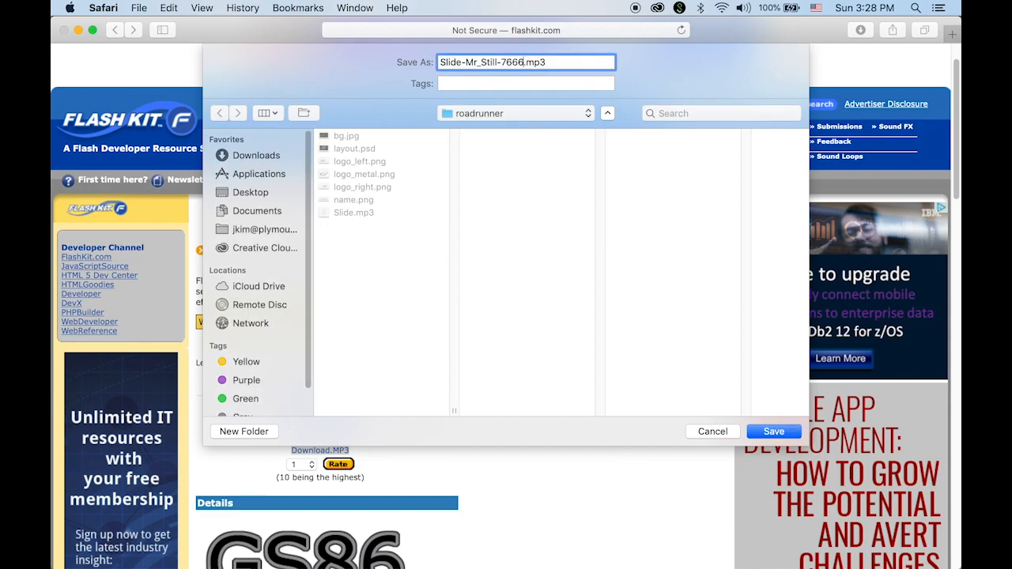
pyautogui.press('BackSpace')
pyautogui.press('BackSpace')
pyautogui.press('BackSpace')
pyautogui.press('BackSpace')
pyautogui.press('BackSpace')
pyautogui.press('BackSpace')
pyautogui.press('BackSpace')
pyautogui.press('BackSpace')
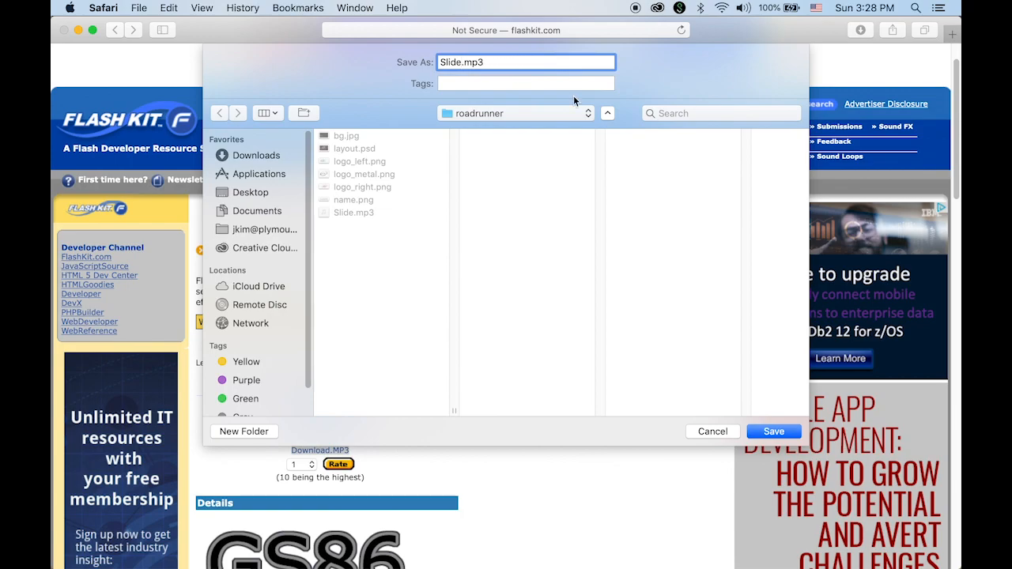
pyautogui.click(776, 430)
pyautogui.click(608, 129)
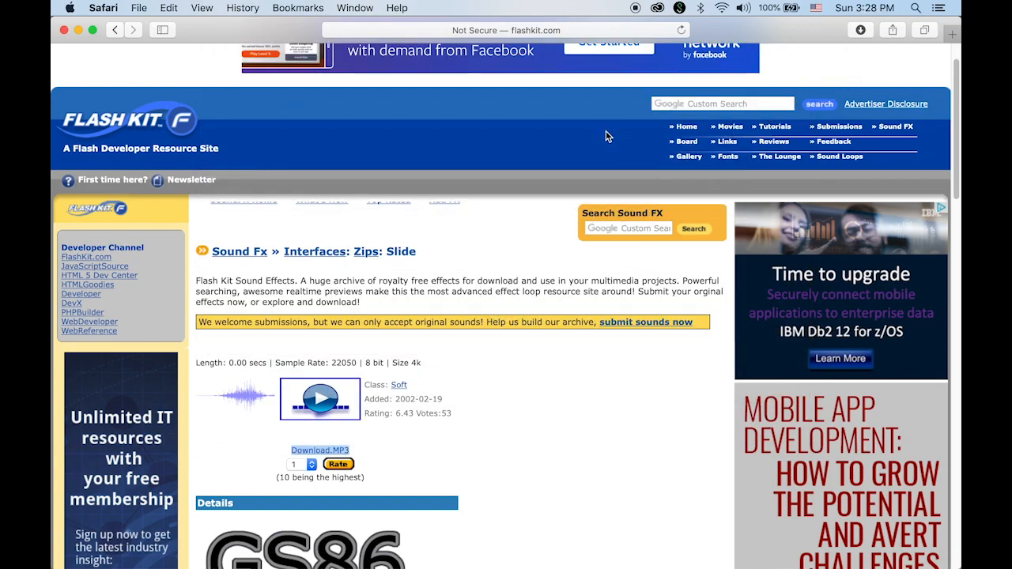
# - Switch back to Photoshop and widen the canvas of logo_metal.png to 16 inches, anchored at the center
pyautogui.moveTo(471, 563)
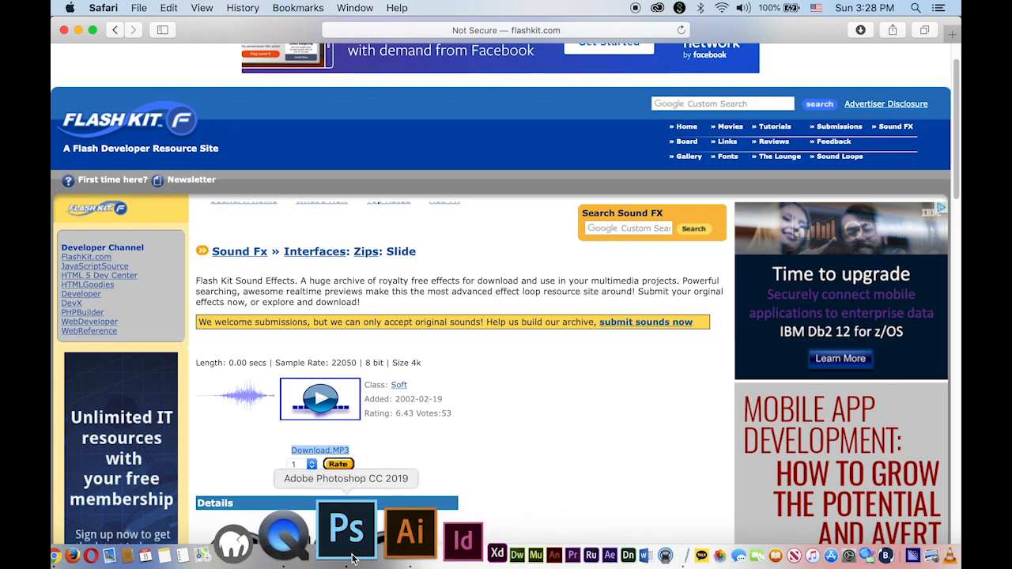
pyautogui.click(352, 558)
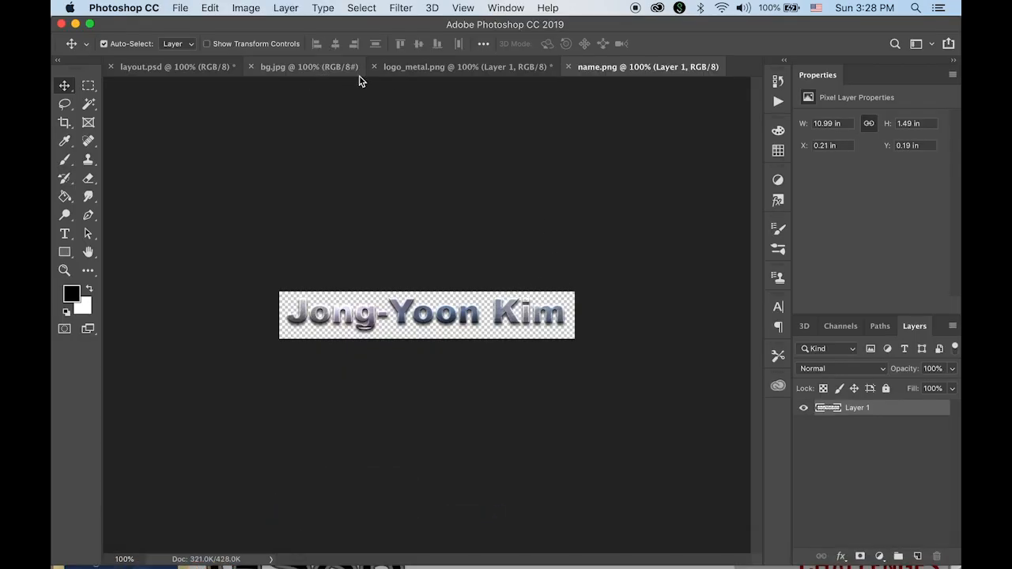
pyautogui.click(440, 73)
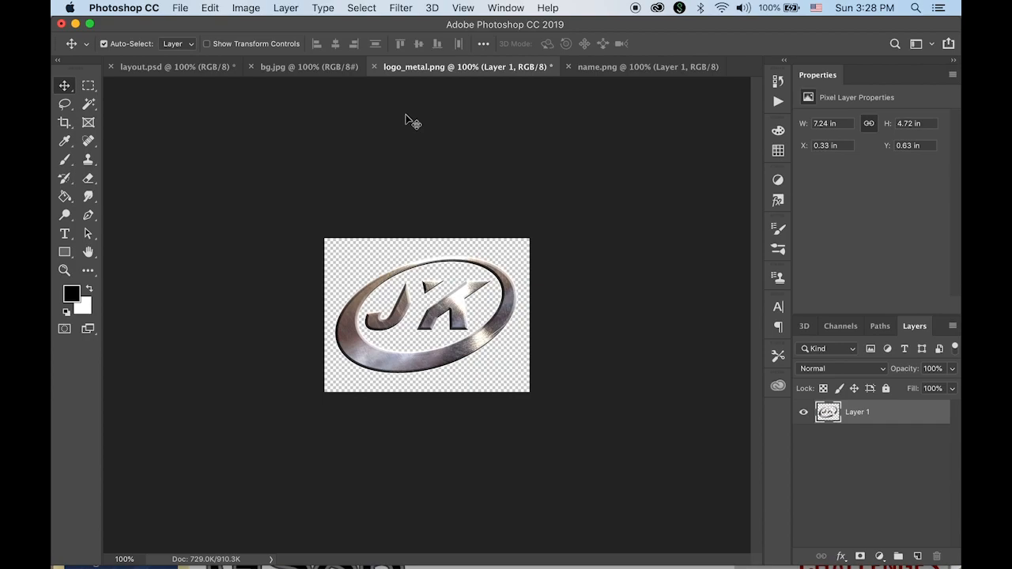
pyautogui.click(258, 8)
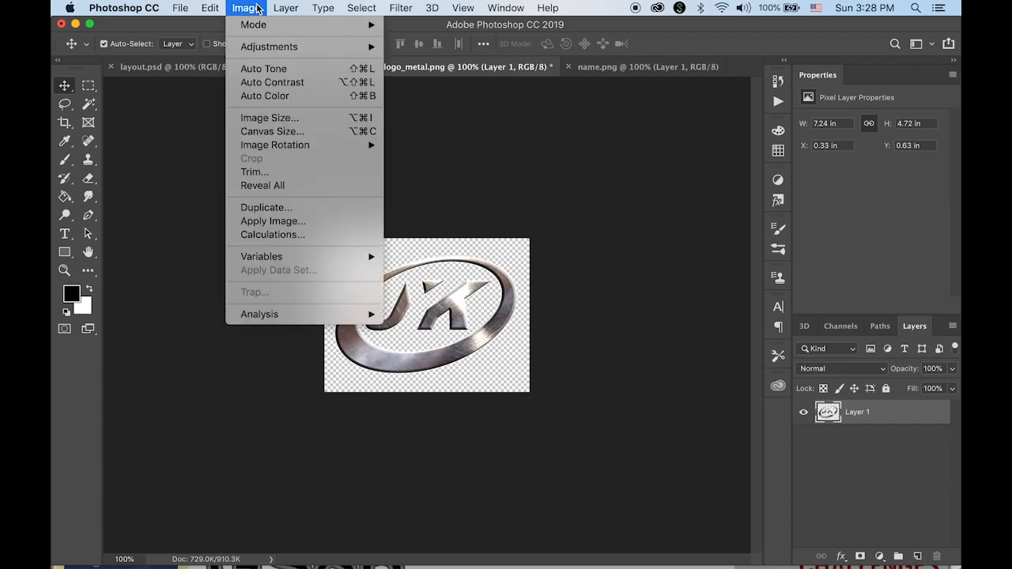
pyautogui.click(302, 136)
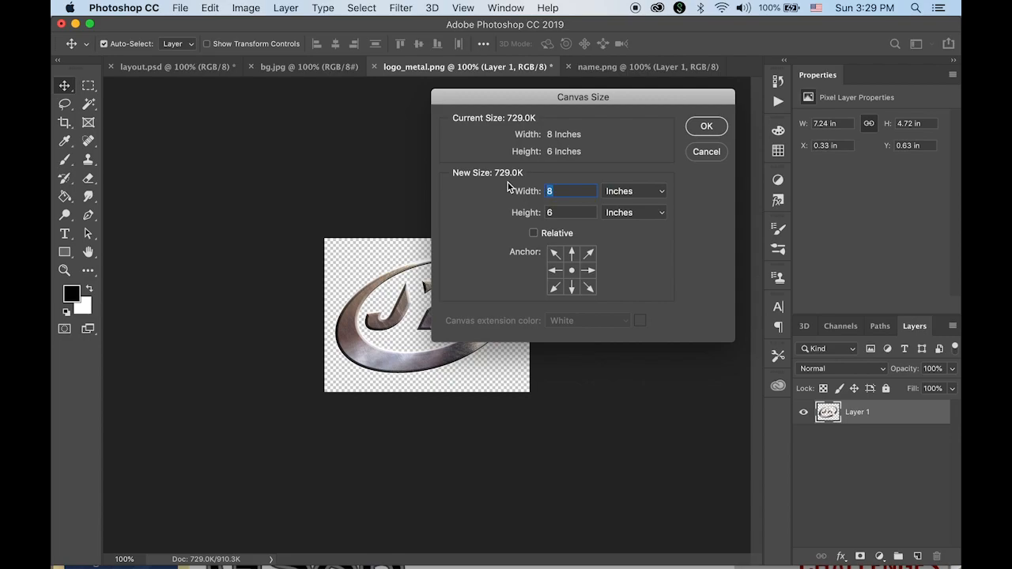
pyautogui.write('16')
pyautogui.click(705, 129)
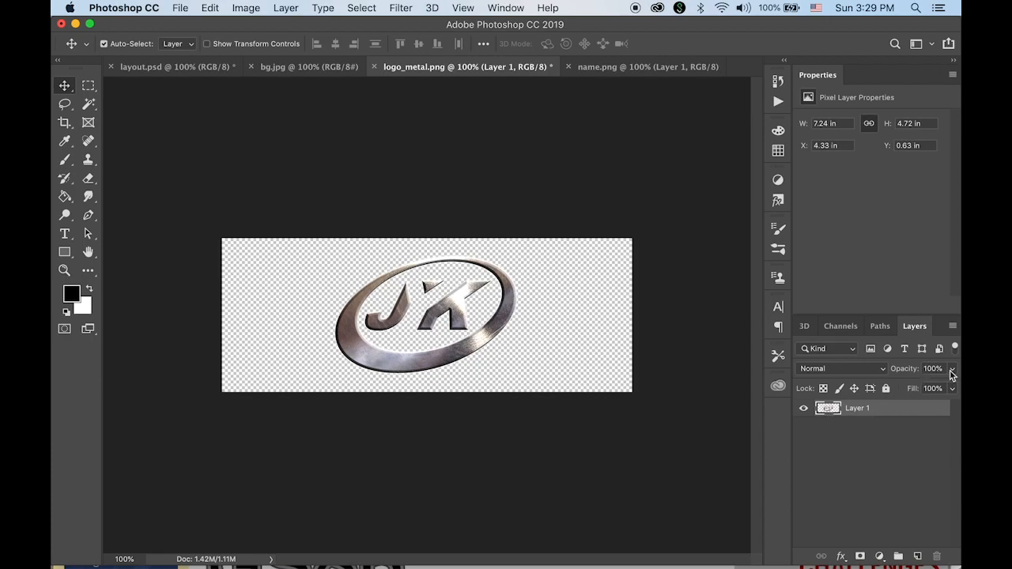
# - Duplicate Layer 1 containing the metal logo and hide the copy
pyautogui.click(954, 326)
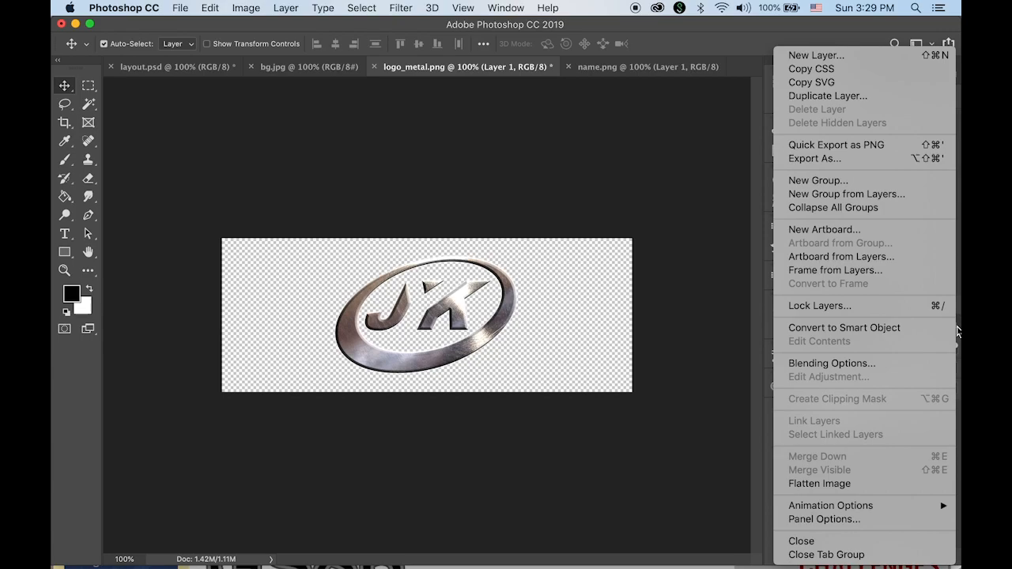
pyautogui.click(609, 130)
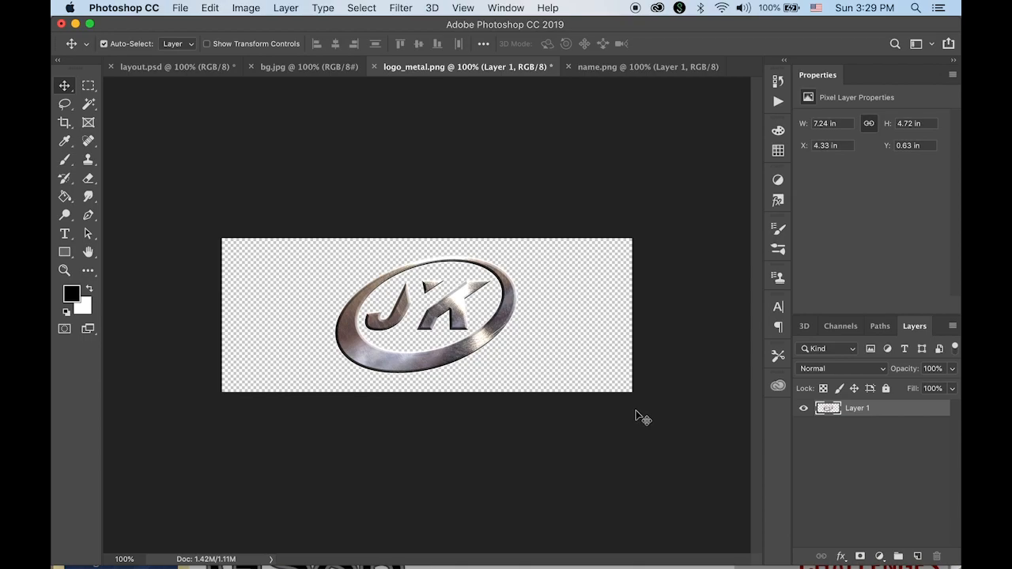
pyautogui.press('super+j')
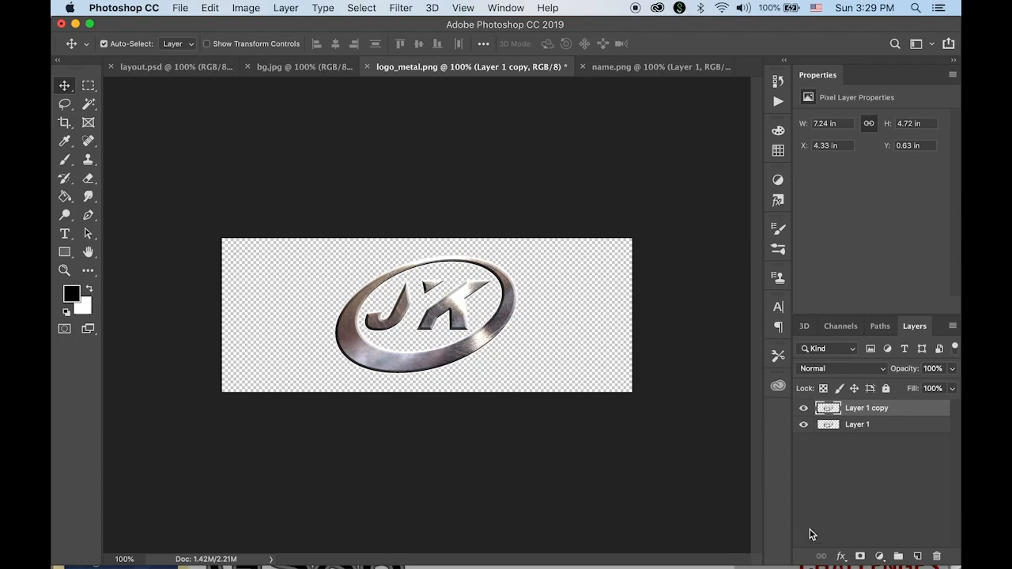
pyautogui.click(803, 408)
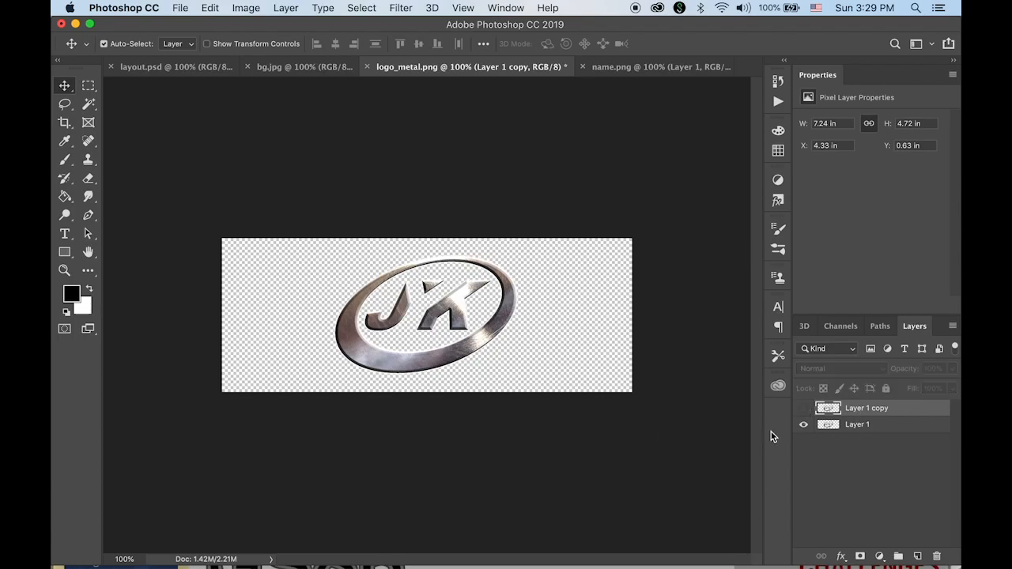
# - Add a new empty layer and place it beneath Layer 1 in the layer stack
pyautogui.click(884, 433)
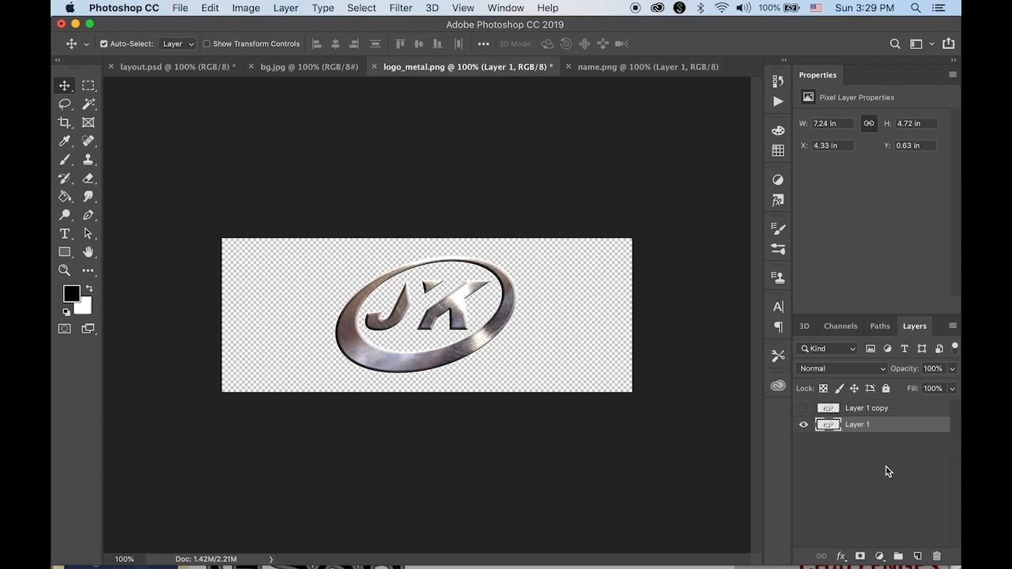
pyautogui.click(917, 556)
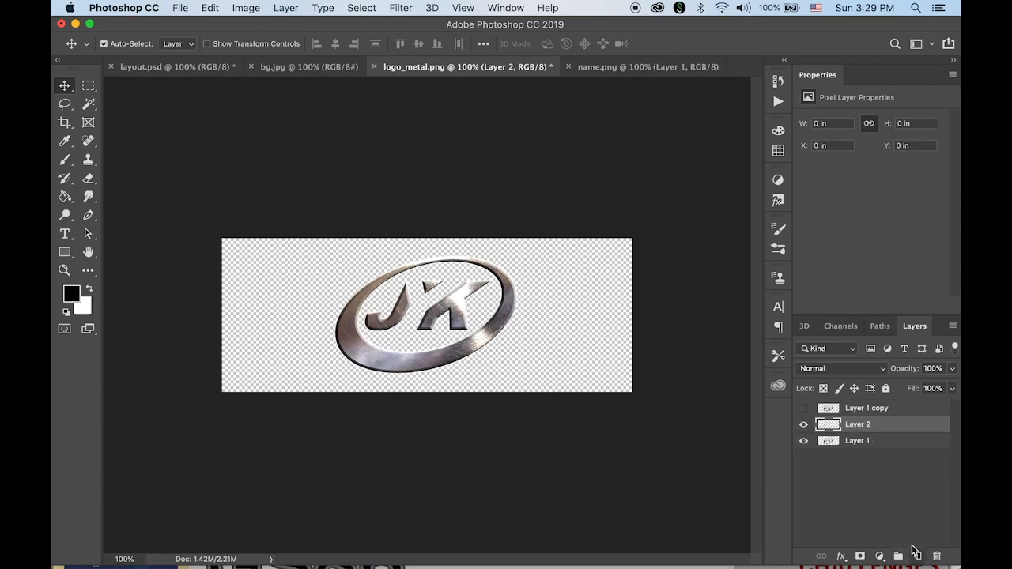
pyautogui.moveTo(891, 428); pyautogui.dragTo(893, 450)
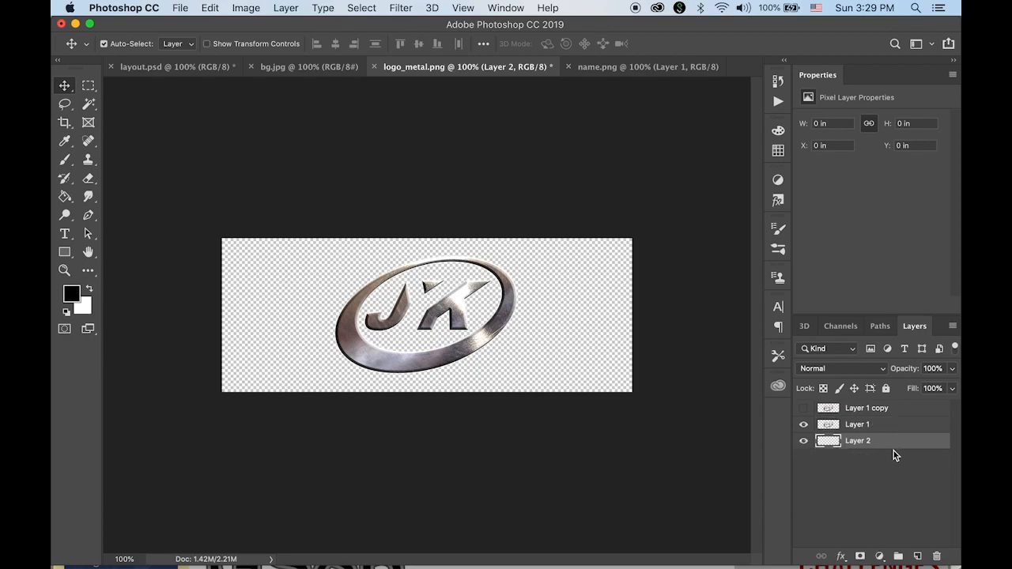
# - Fill the empty Layer 2 with black using the Paint Bucket, and select Layer 1
pyautogui.click(66, 196)
pyautogui.click(276, 291)
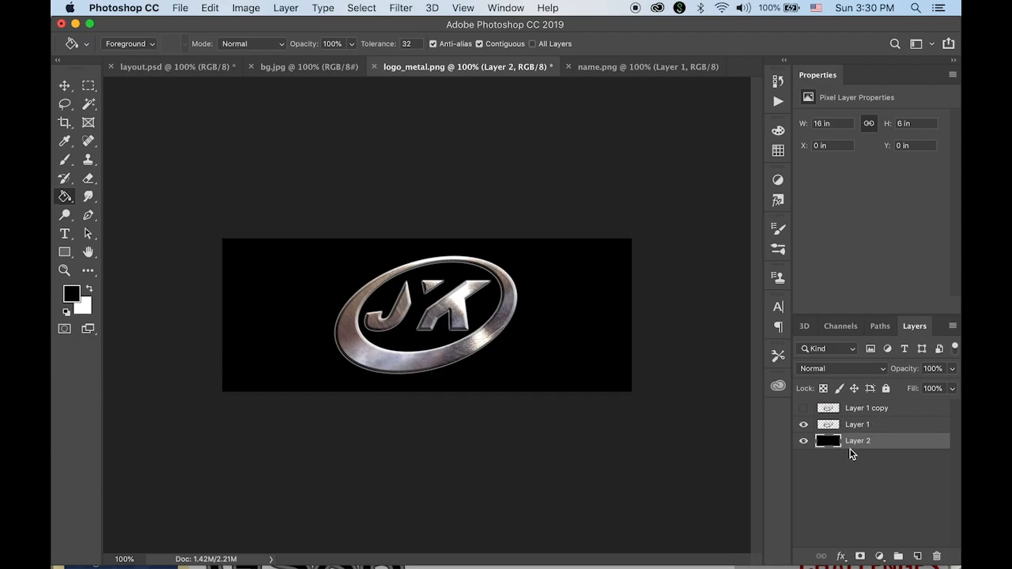
pyautogui.click(874, 430)
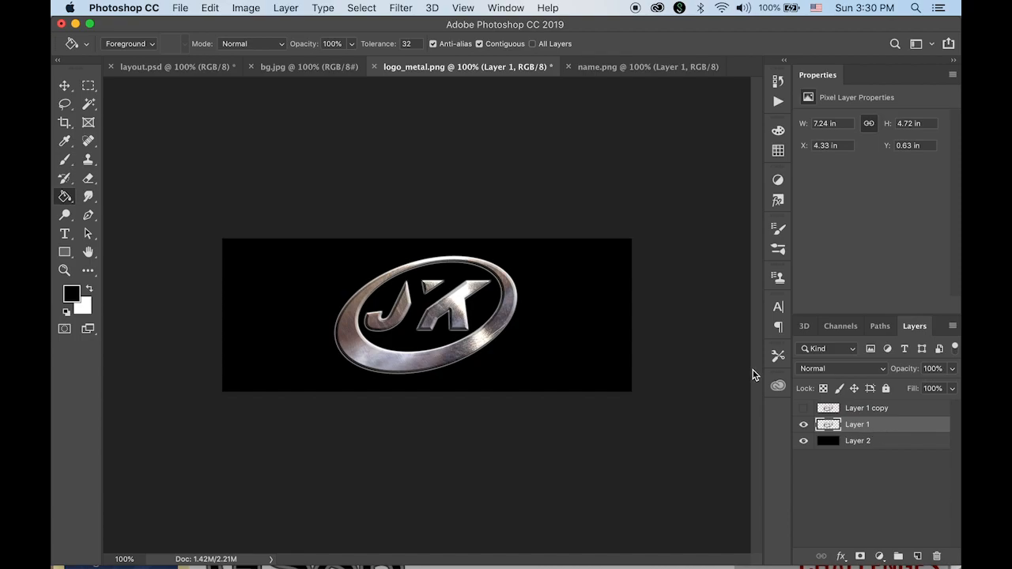
# - Apply a horizontal Motion Blur to Layer 1 with the angle at 0° and a longer blur distance than the preset one
pyautogui.click(400, 8)
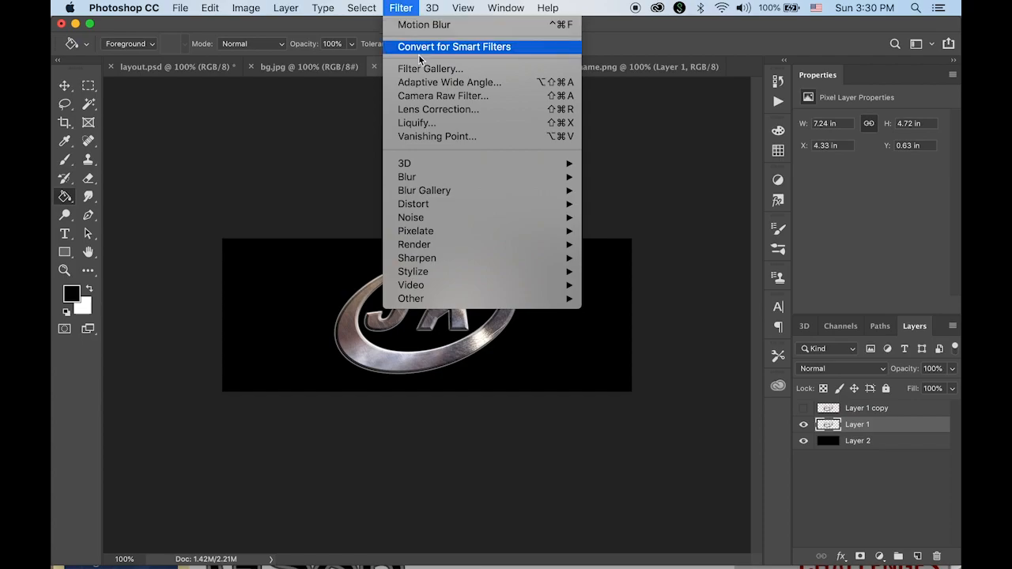
pyautogui.moveTo(446, 177)
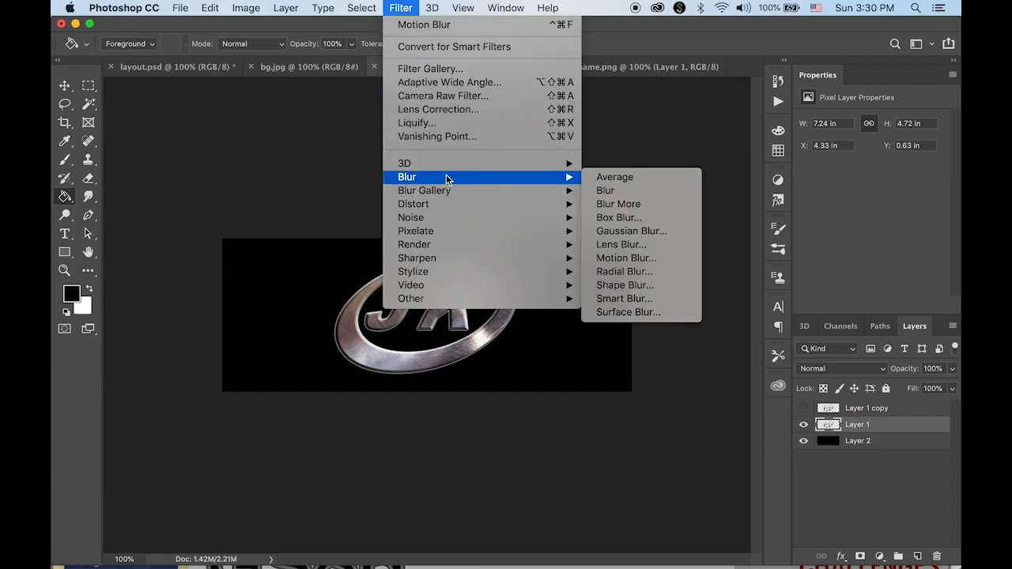
pyautogui.click(663, 258)
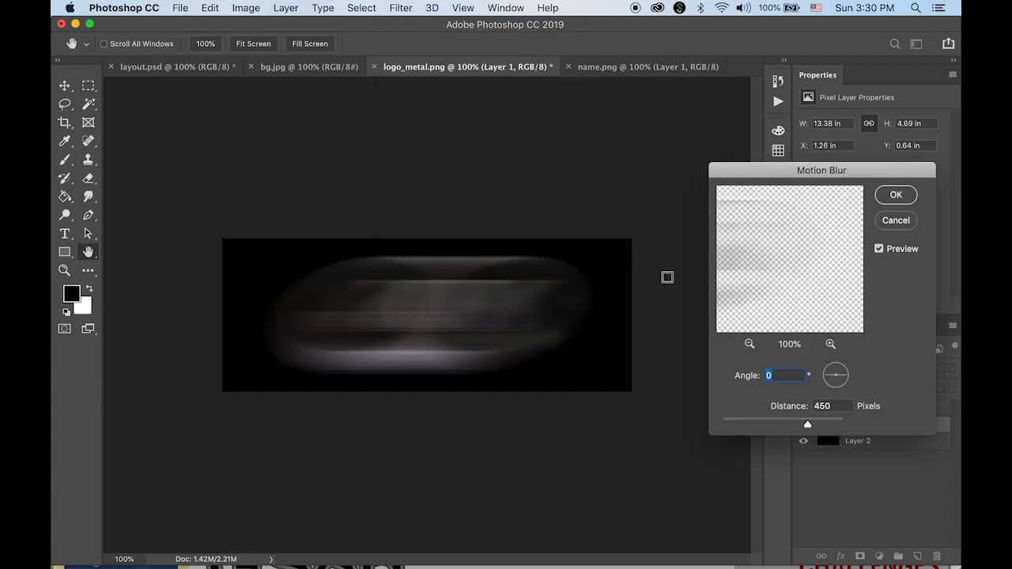
pyautogui.moveTo(807, 424); pyautogui.dragTo(811, 428)
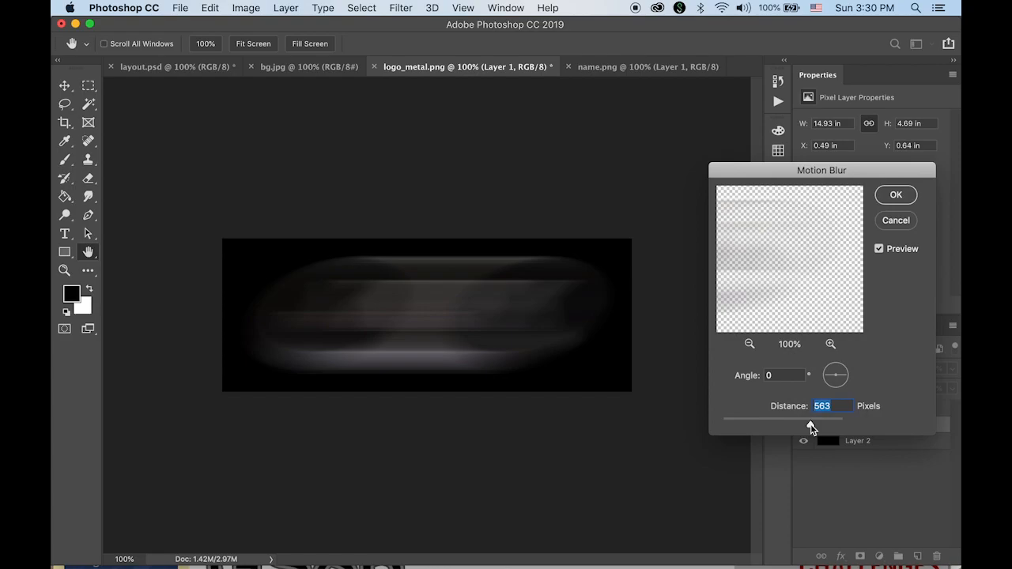
pyautogui.moveTo(810, 428); pyautogui.dragTo(810, 427)
pyautogui.click(895, 196)
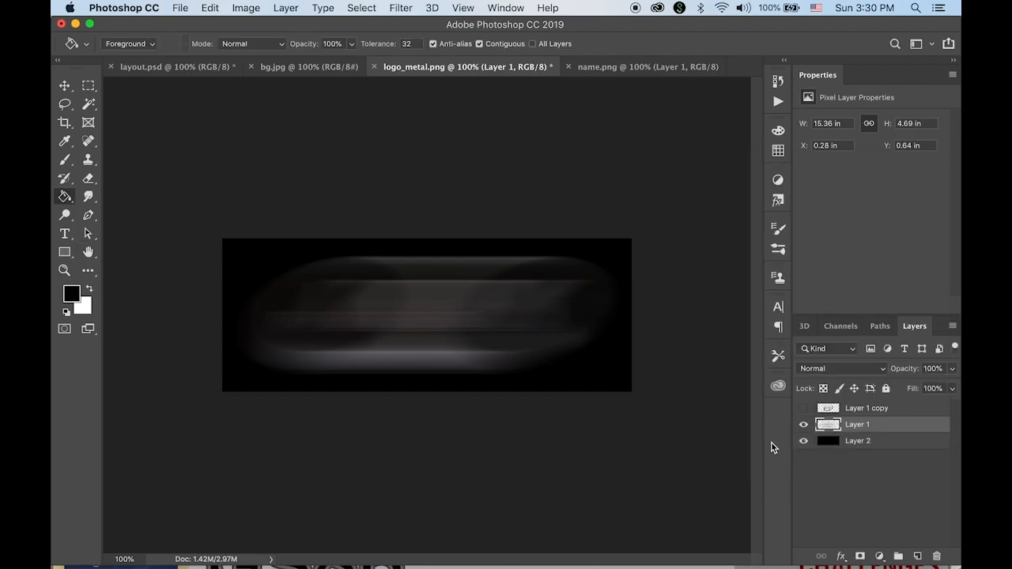
# - Show Layer 1 copy and move its sharp logo to the left end of the blur streak, at about X 0.76 in
pyautogui.click(803, 408)
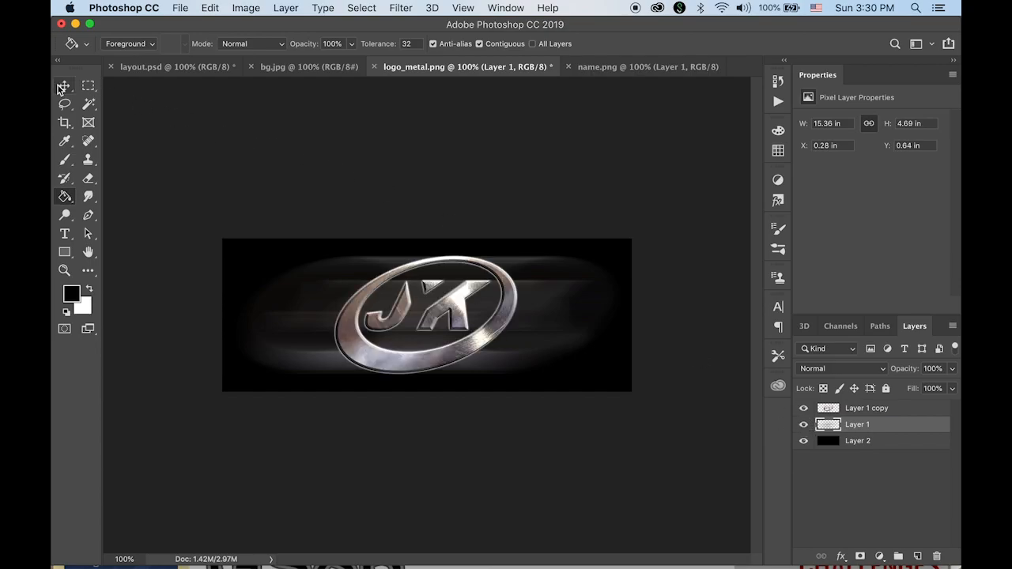
pyautogui.click(64, 85)
pyautogui.click(862, 413)
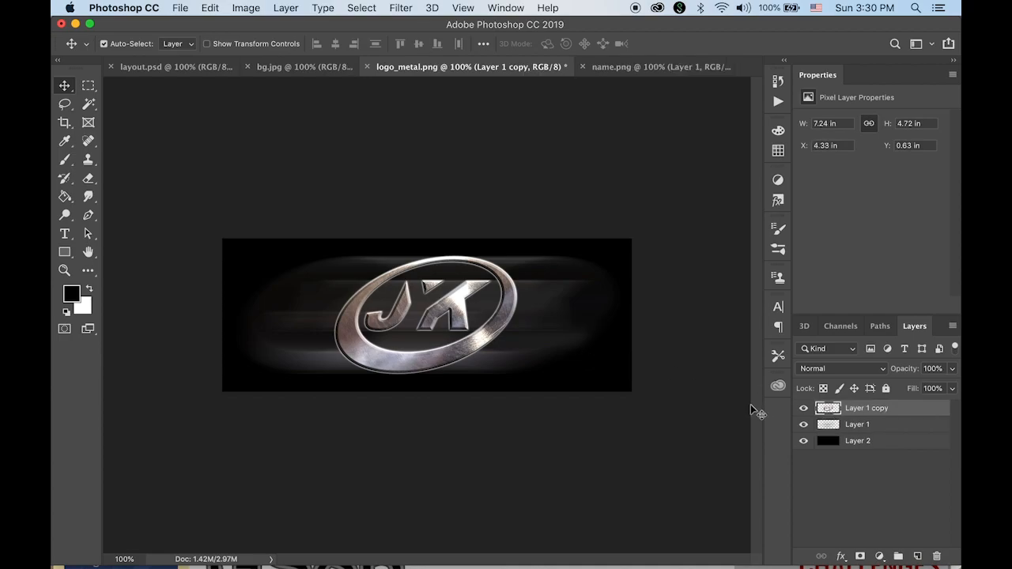
pyautogui.moveTo(501, 329); pyautogui.dragTo(405, 326)
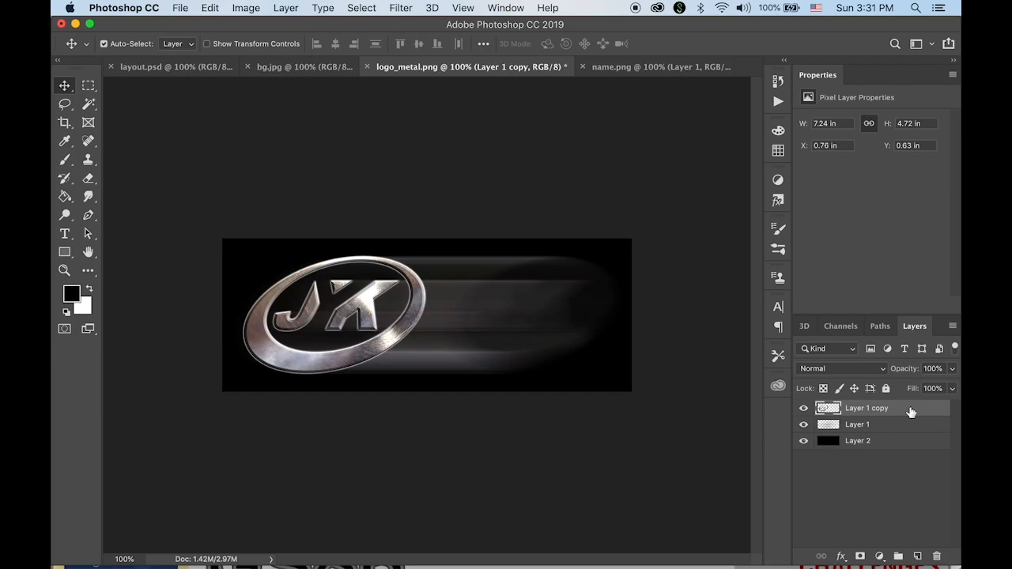
# - Place Layer 1 copy beneath the blurred Layer 1 and hide the black Layer 2
pyautogui.moveTo(911, 412); pyautogui.dragTo(908, 433)
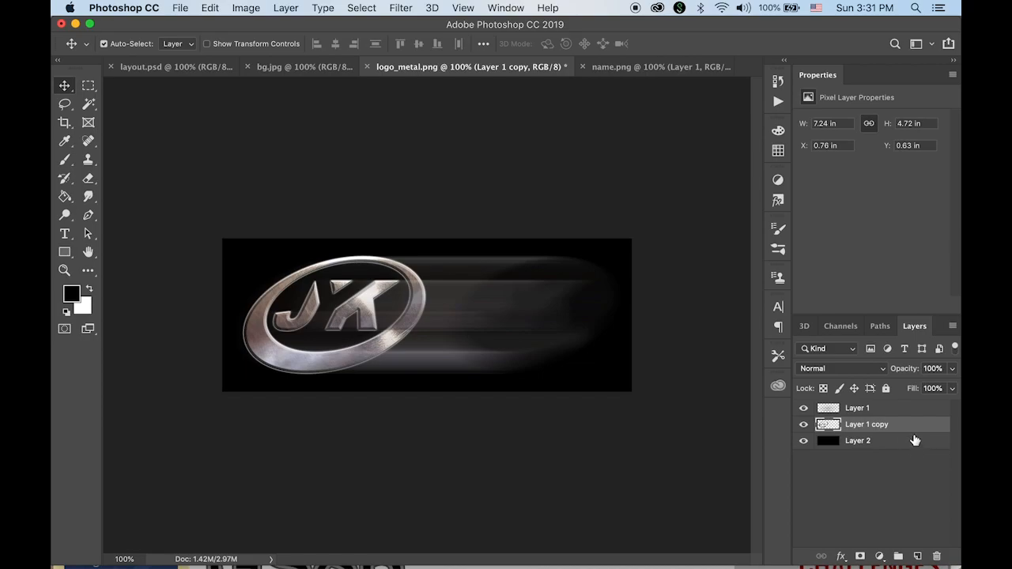
pyautogui.click(803, 441)
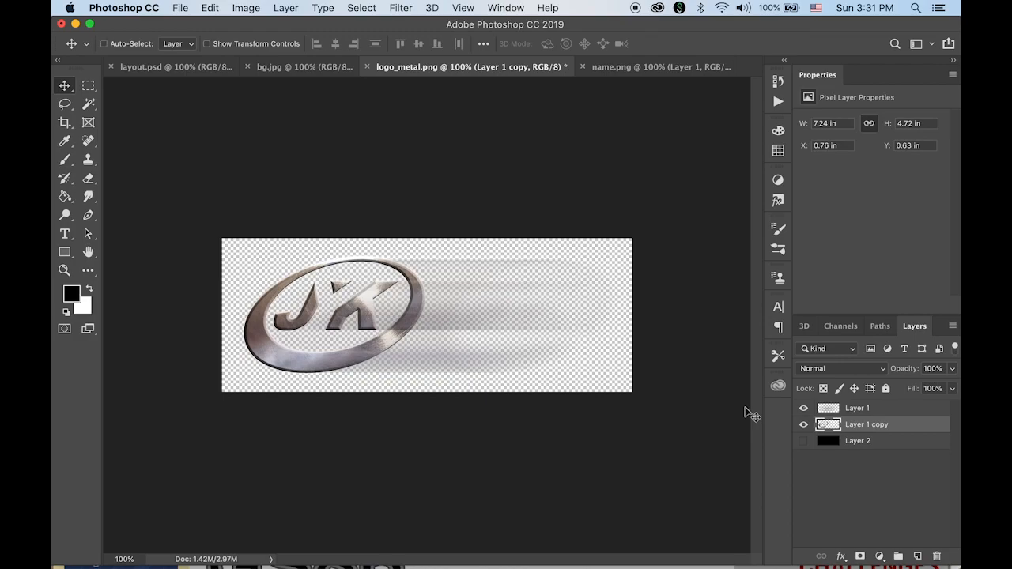
# - Export the image for web as a transparent PNG-24 named logo_left.png in the roadrunner folder, replacing the existing file
pyautogui.press('super+s')
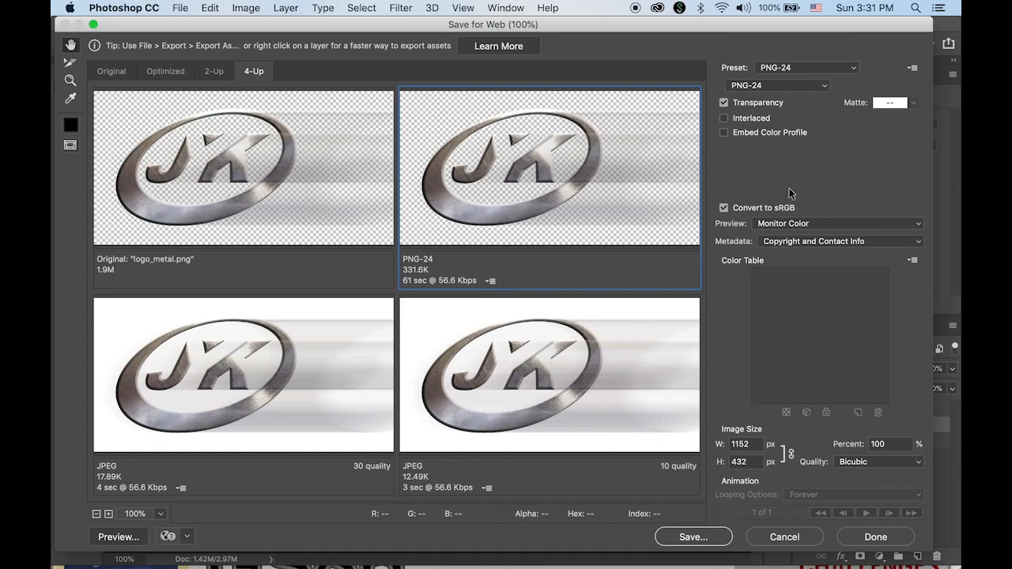
pyautogui.click(713, 540)
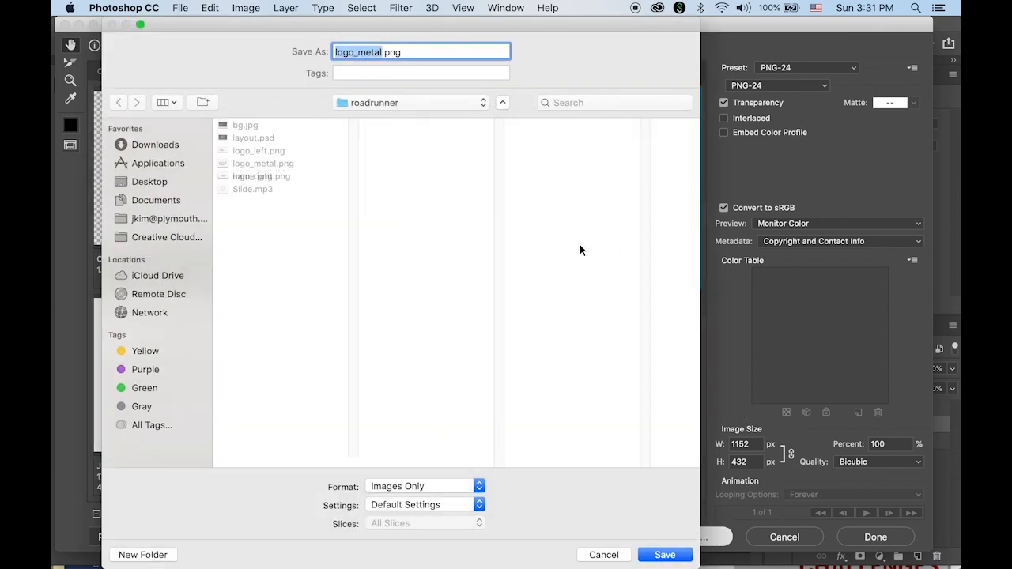
pyautogui.click(360, 52)
pyautogui.moveTo(358, 53); pyautogui.dragTo(382, 56)
pyautogui.write('left')
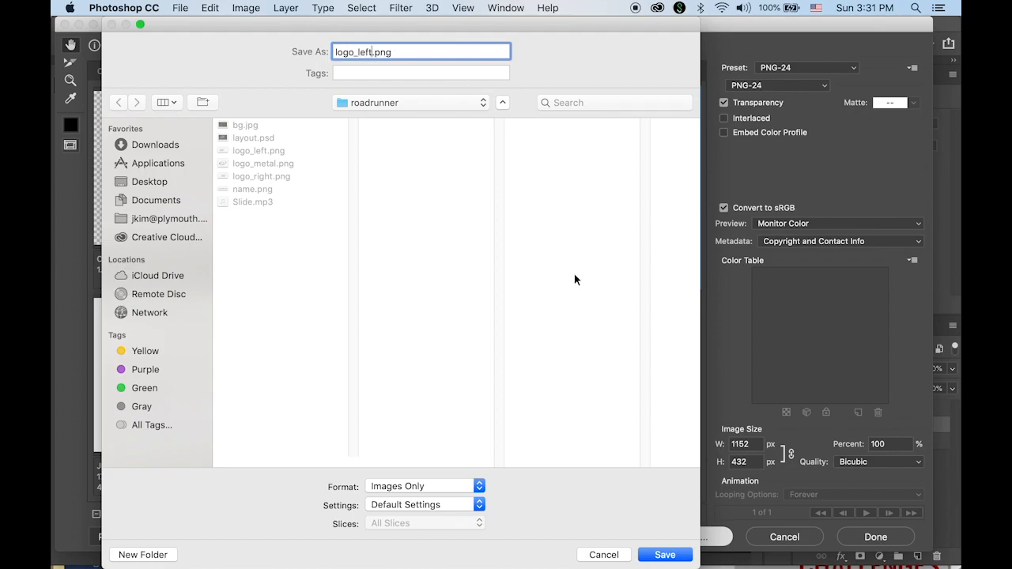
pyautogui.click(665, 554)
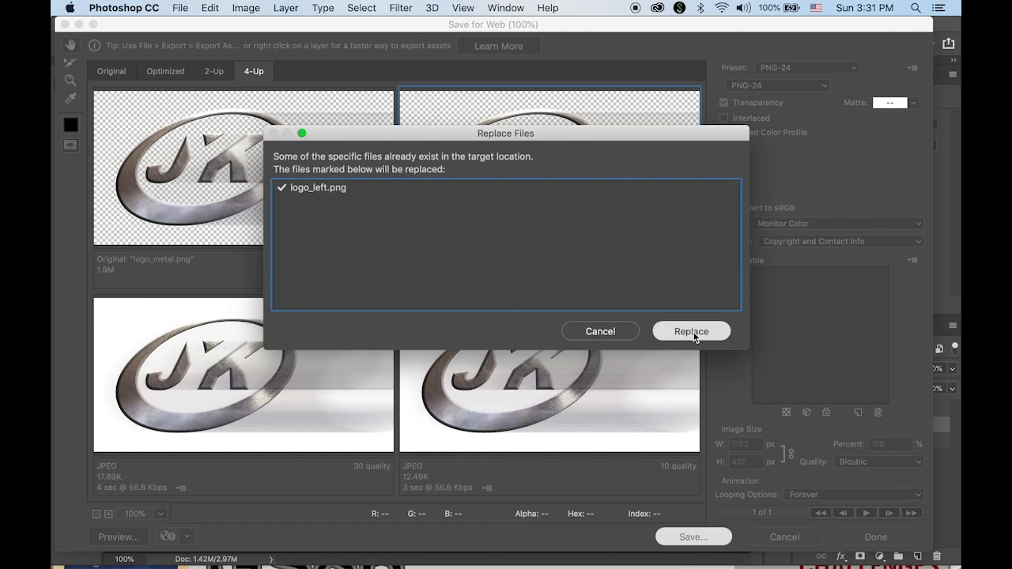
pyautogui.click(691, 332)
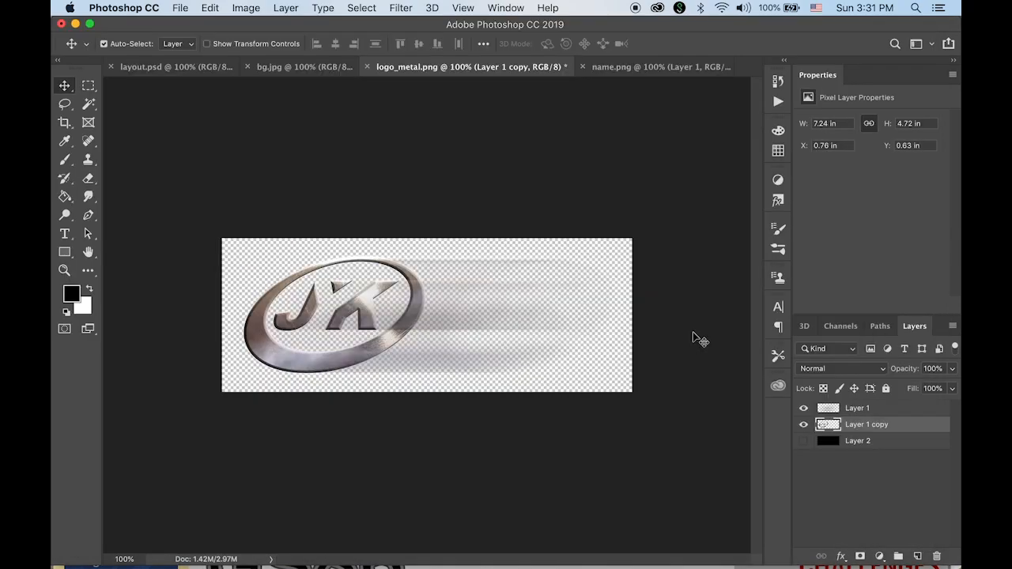
# - Move the sharp logo on Layer 1 copy to the right end of the blur streak, at X 8 in, checking it against the black layer
pyautogui.click(802, 410)
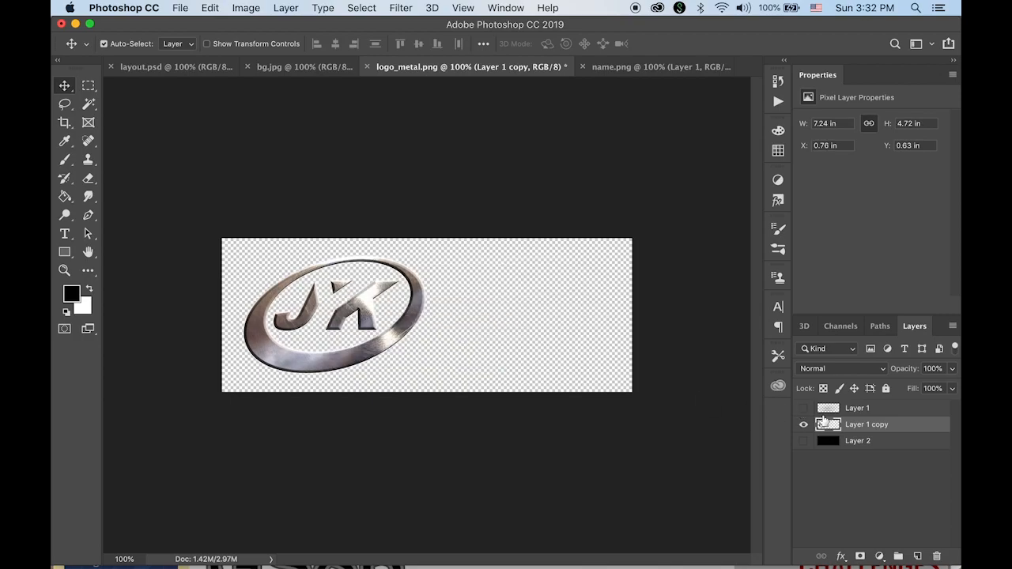
pyautogui.moveTo(389, 317); pyautogui.dragTo(574, 318)
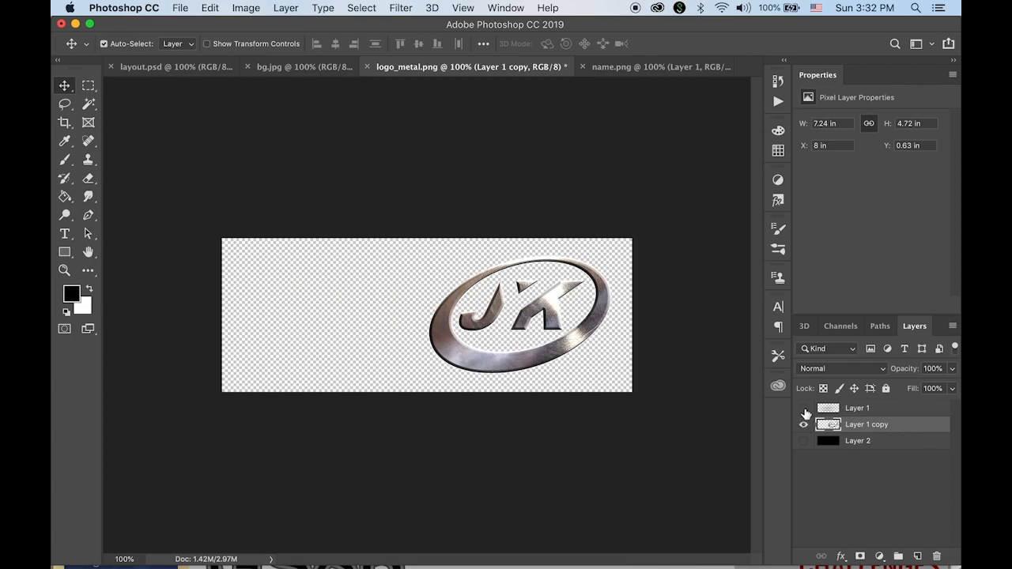
pyautogui.click(803, 408)
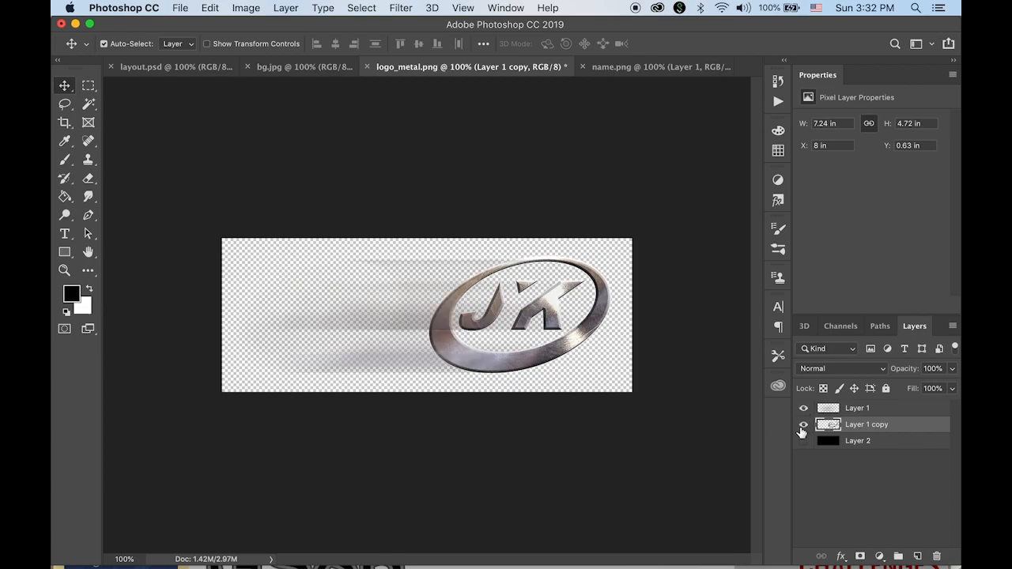
pyautogui.click(803, 440)
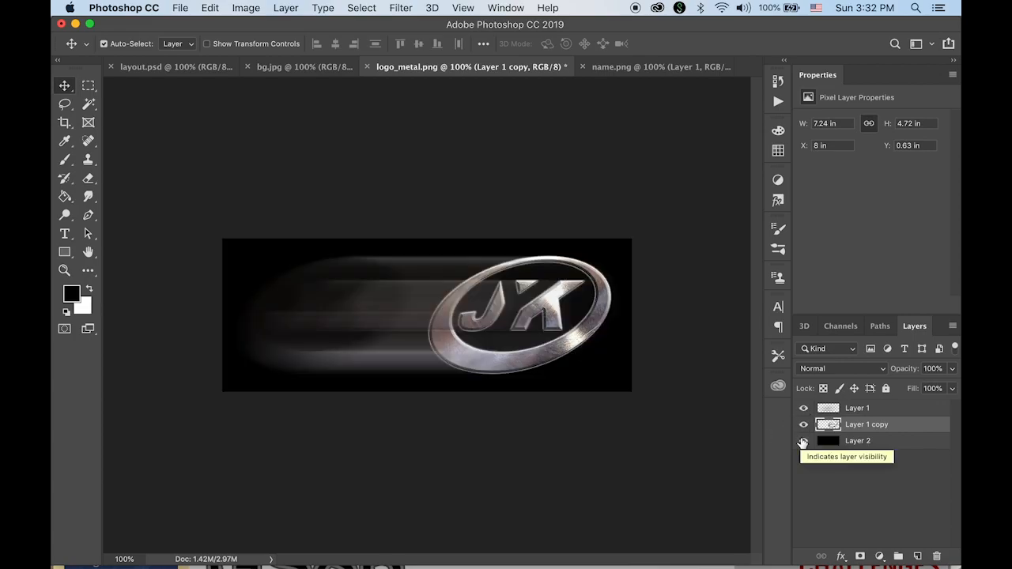
pyautogui.click(803, 441)
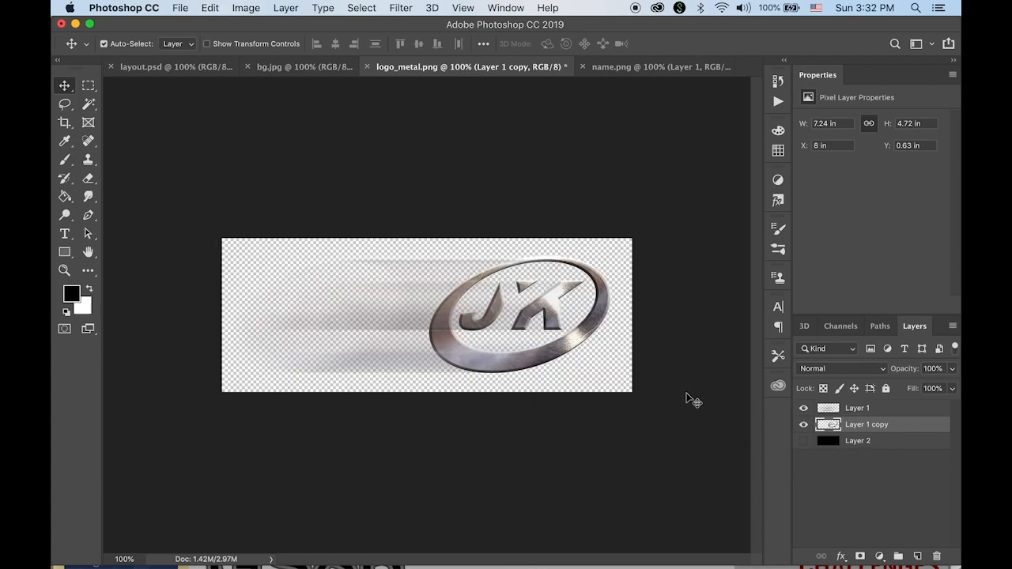
# - Export this version for web as a transparent PNG-24 named logo_right.png in the roadrunner folder, replacing the existing file
pyautogui.press('super+alt+shift+s')
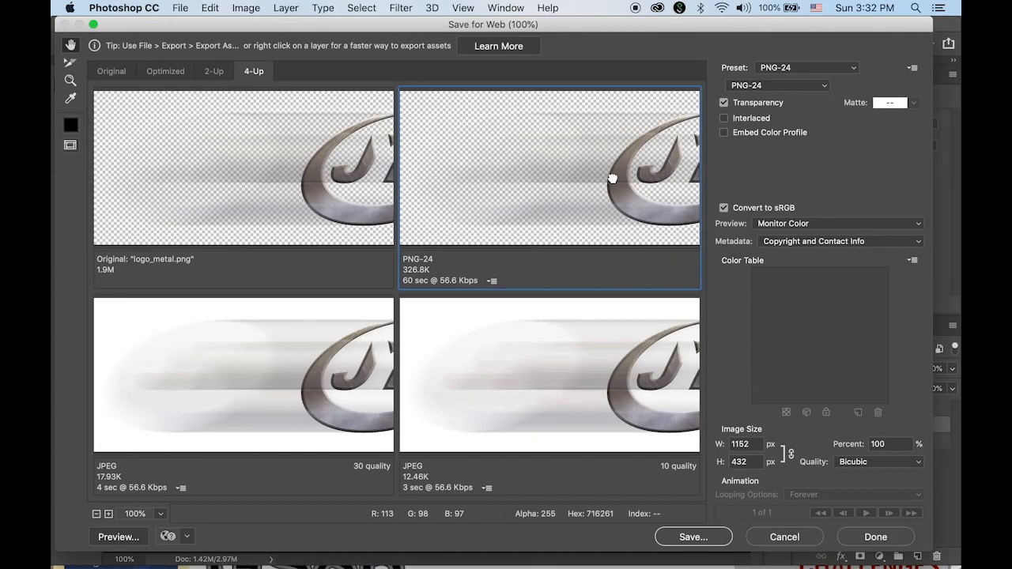
pyautogui.moveTo(610, 174); pyautogui.dragTo(524, 174)
pyautogui.click(693, 538)
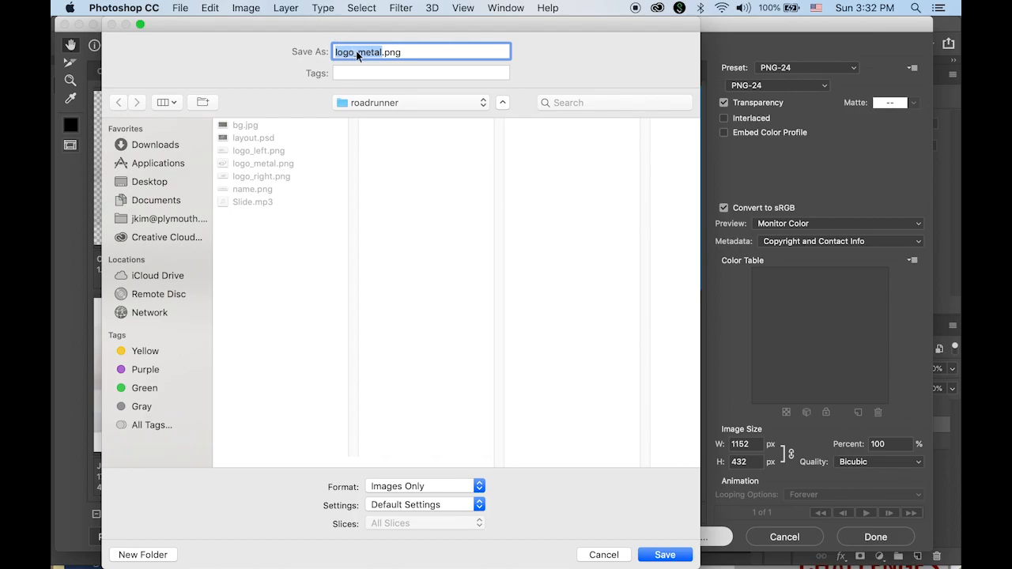
pyautogui.doubleClick(357, 51)
pyautogui.click(380, 52)
pyautogui.press('BackSpace')
pyautogui.press('BackSpace')
pyautogui.press('BackSpace')
pyautogui.press('BackSpace')
pyautogui.press('BackSpace')
pyautogui.press('BackSpace')
pyautogui.write('_right')
pyautogui.click(669, 556)
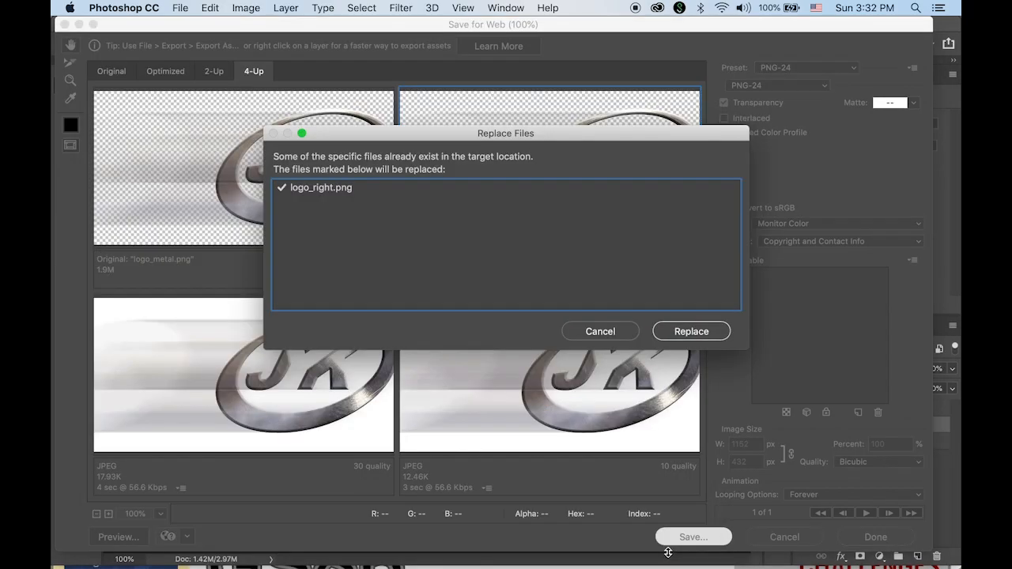
pyautogui.click(713, 343)
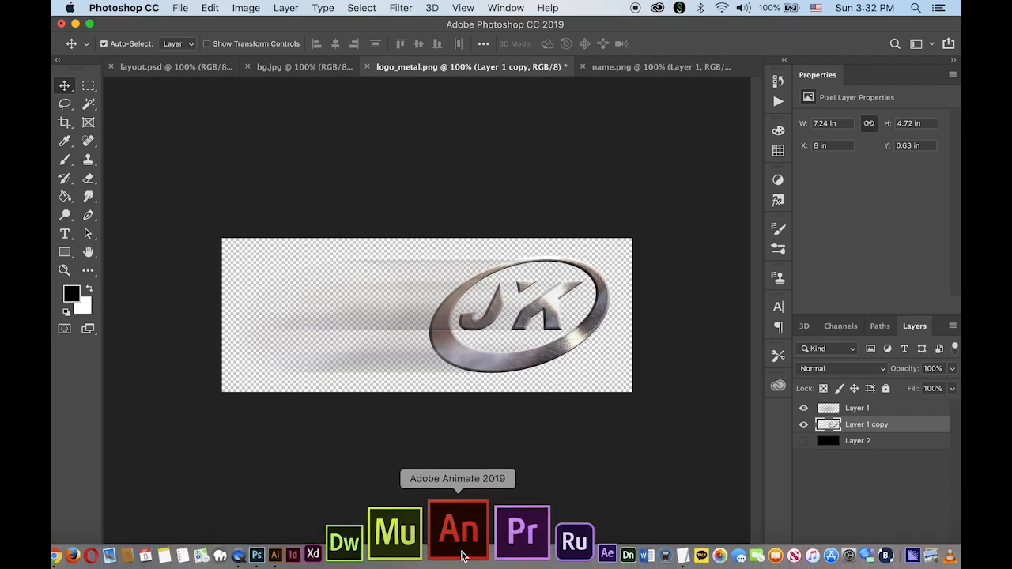
# - Switch to Adobe Animate and create an HD document of 1280 x 720 at 30 fps with ActionScript 3.0
pyautogui.click(463, 553)
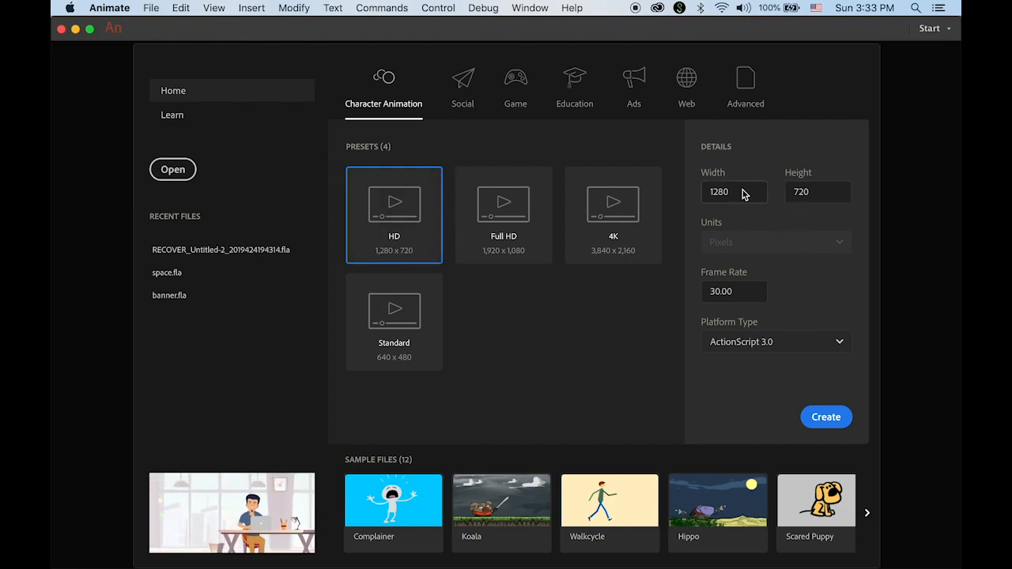
pyautogui.doubleClick(708, 192)
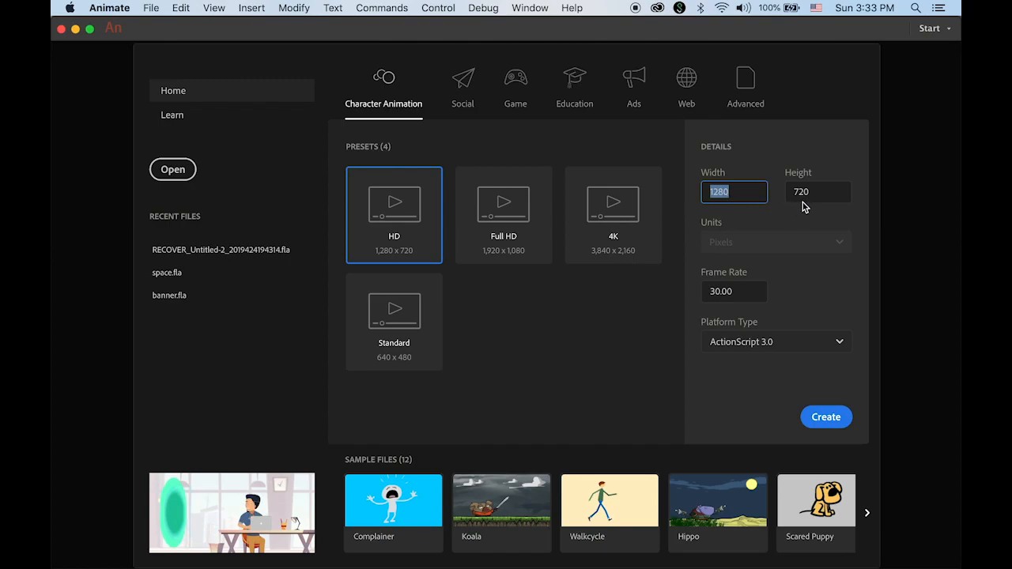
pyautogui.click(749, 295)
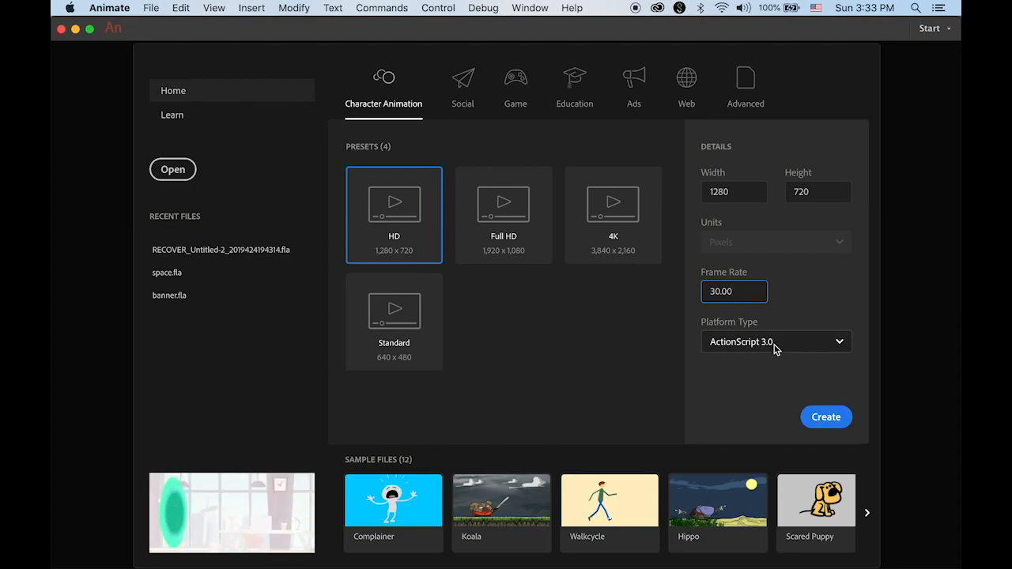
pyautogui.click(840, 341)
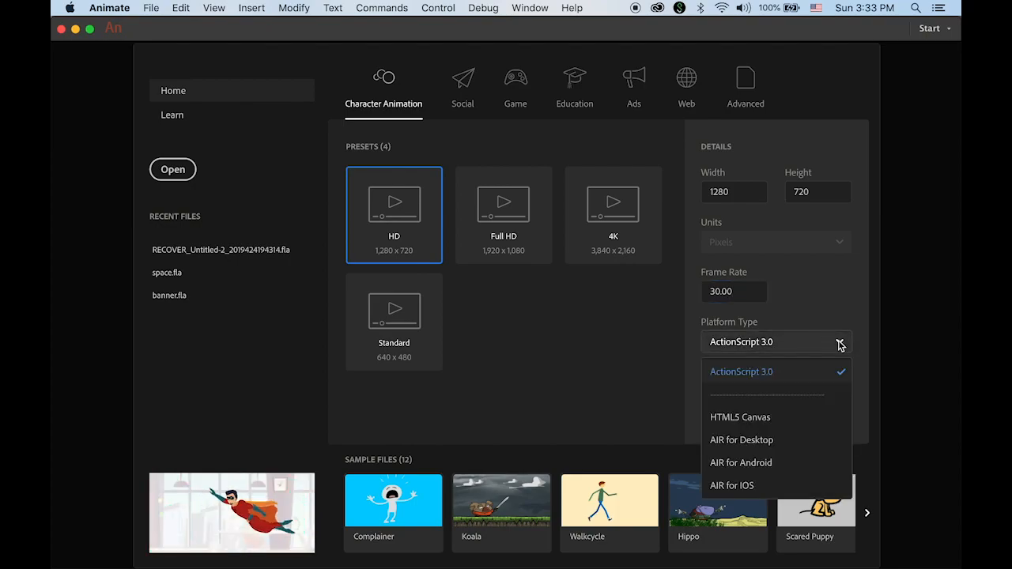
pyautogui.click(901, 427)
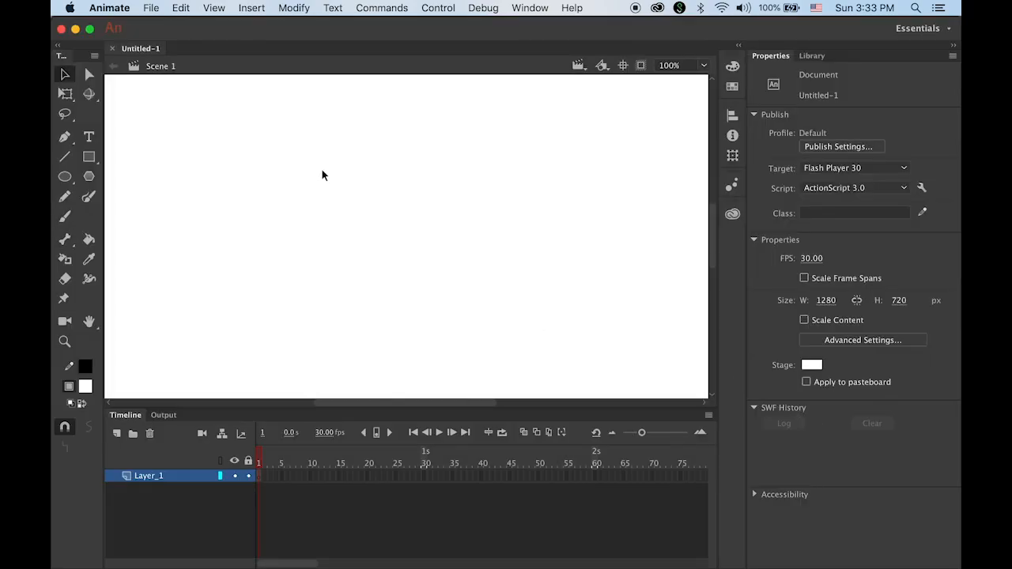
# - Set the stage color of the new document to black (#000000) and the stage zoom to 55%
pyautogui.doubleClick(89, 321)
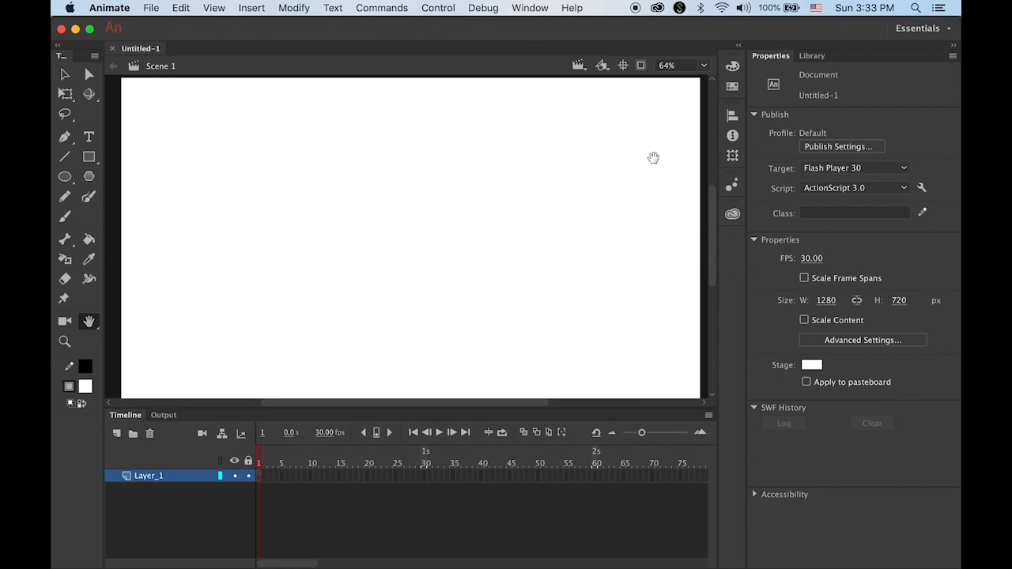
pyautogui.click(808, 366)
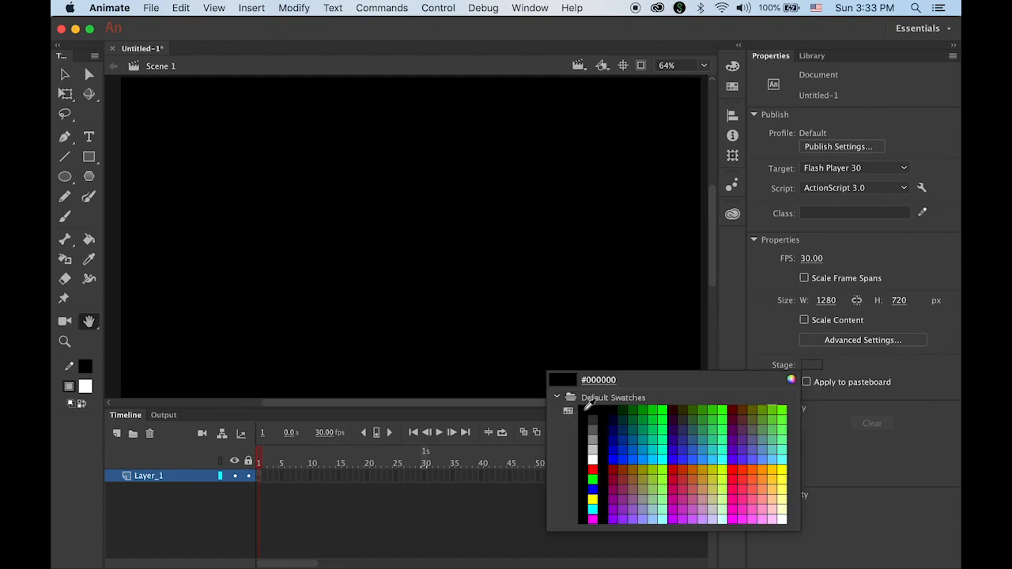
pyautogui.click(587, 412)
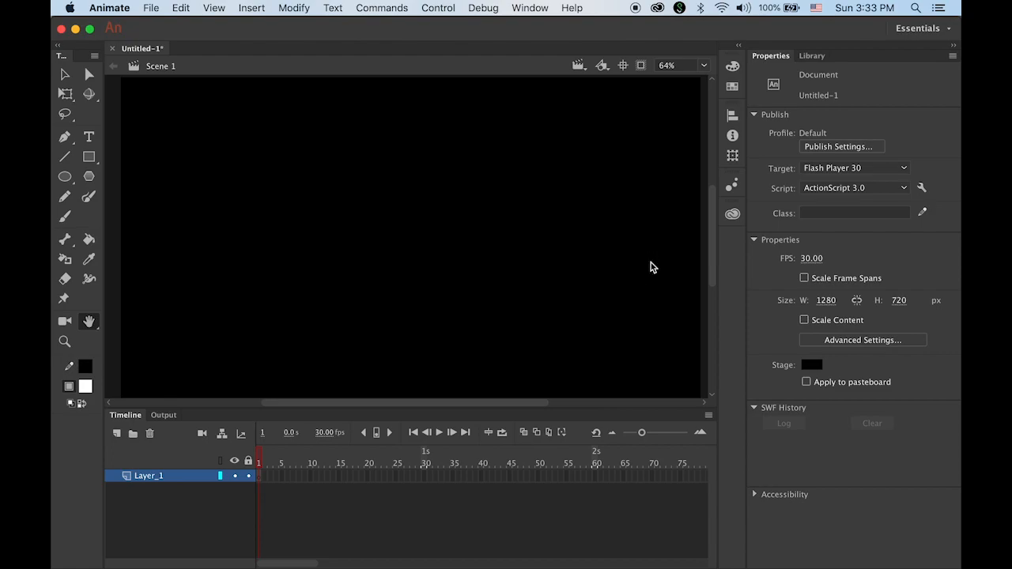
pyautogui.click(682, 64)
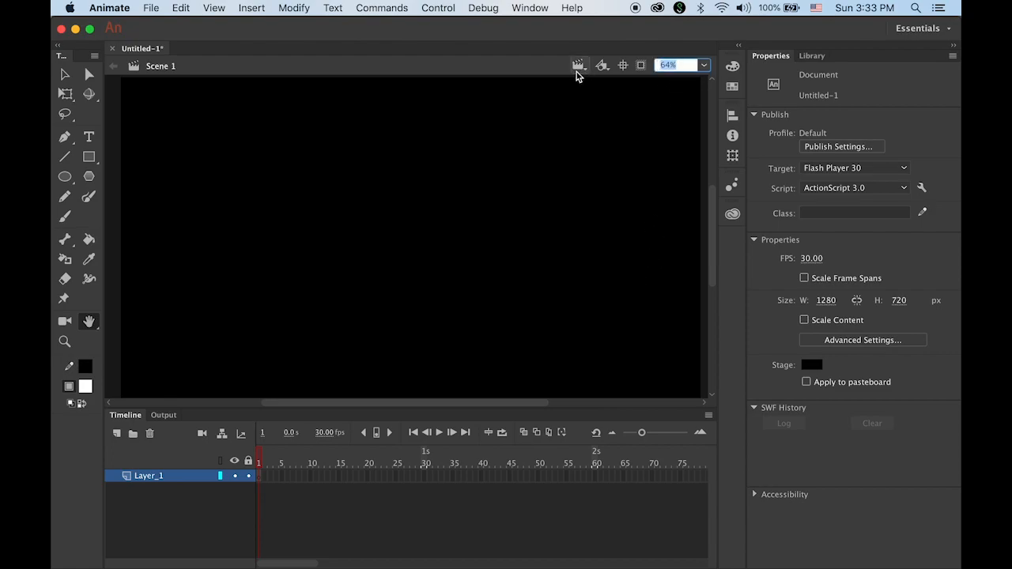
pyautogui.write('55')
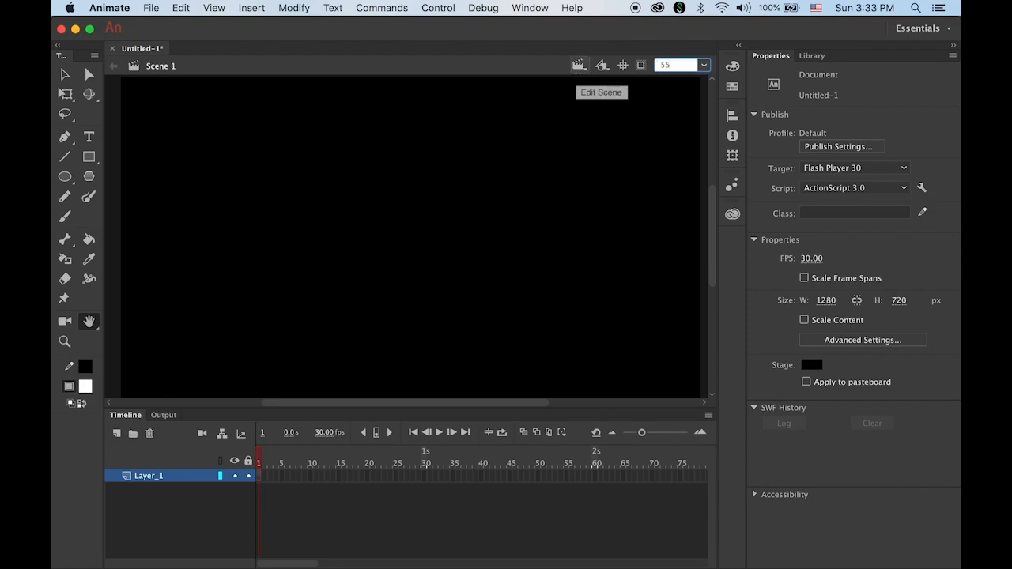
pyautogui.press('Return')
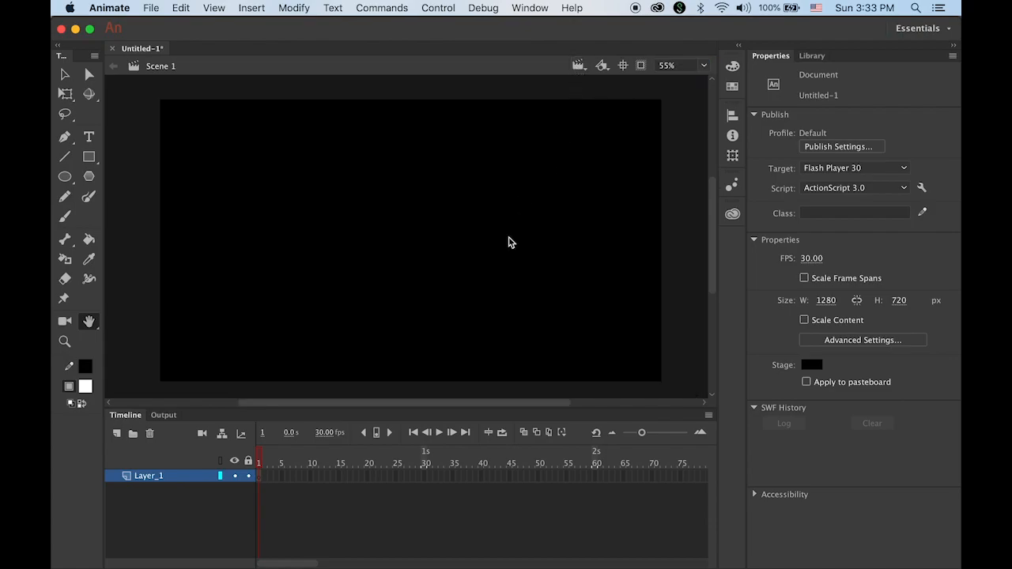
# - Show the document's library, switch to Finder, and preview the image and sound files in the roadrunner folder
pyautogui.click(811, 57)
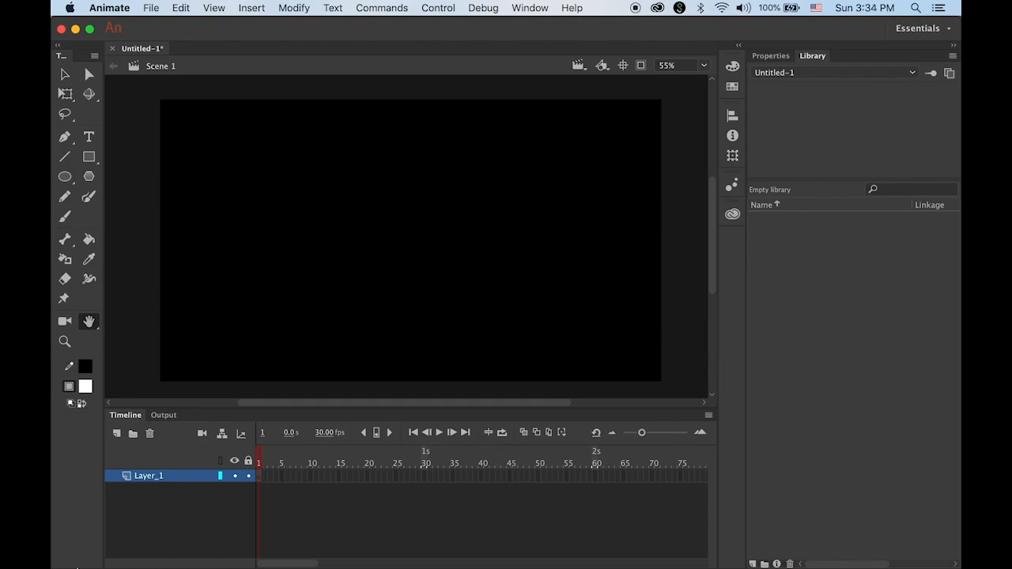
pyautogui.moveTo(71, 553)
pyautogui.click(69, 532)
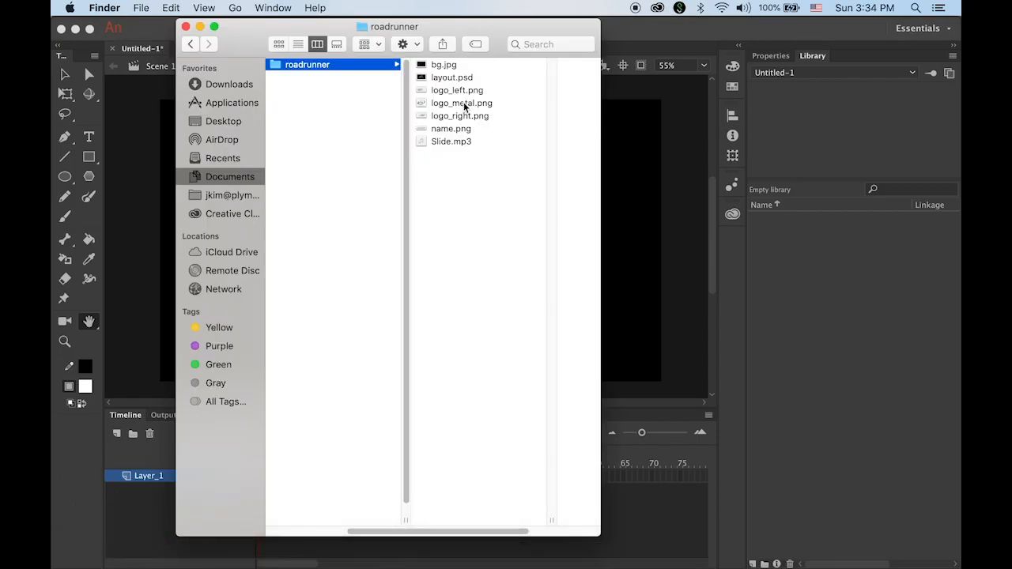
pyautogui.click(447, 67)
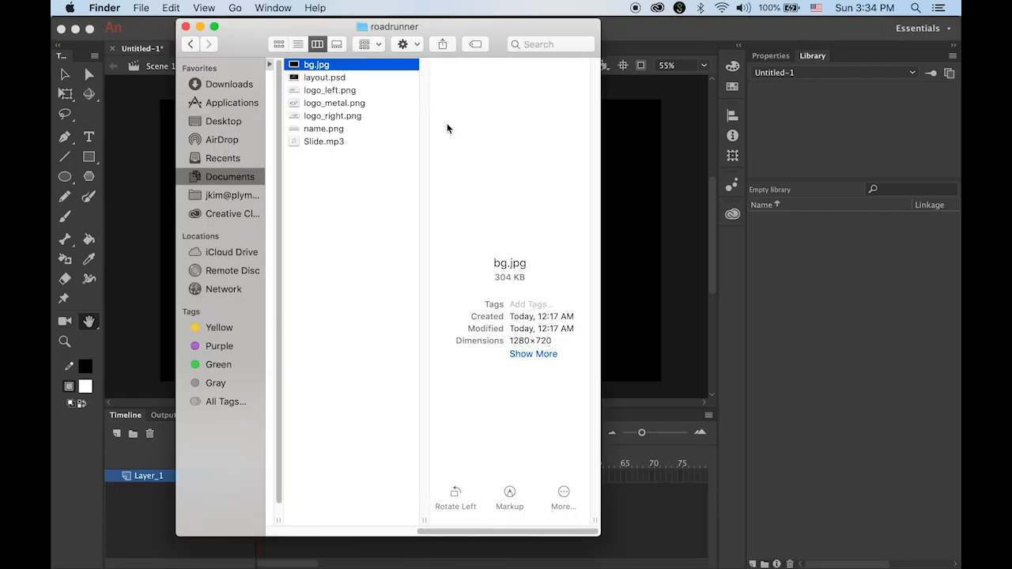
pyautogui.click(345, 92)
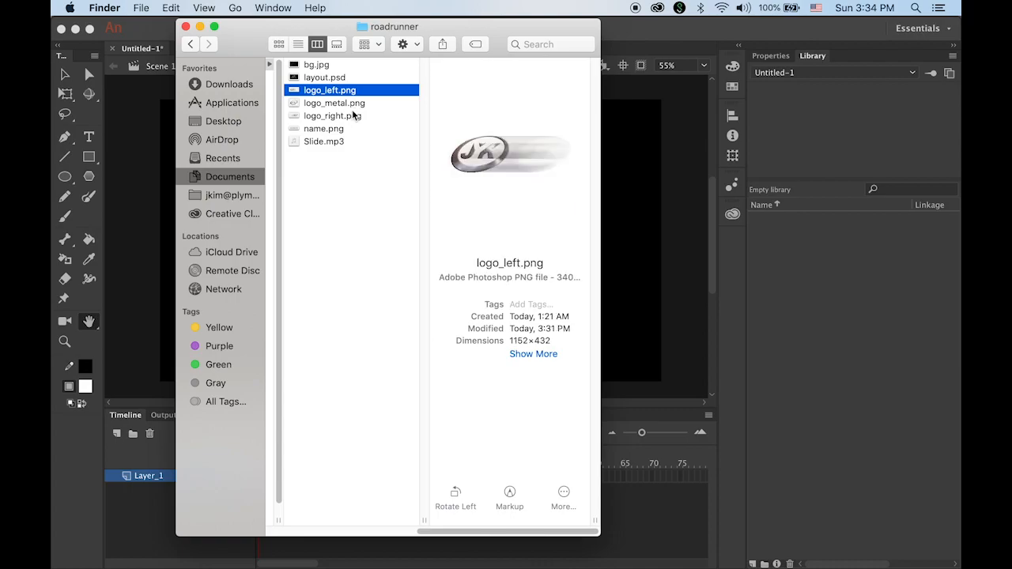
pyautogui.click(356, 106)
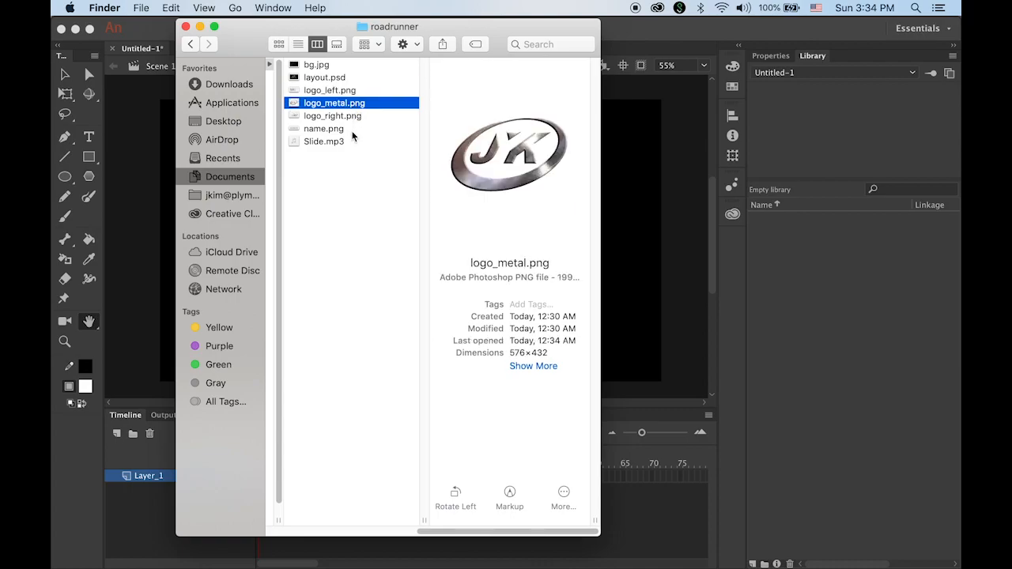
pyautogui.click(355, 119)
pyautogui.click(335, 128)
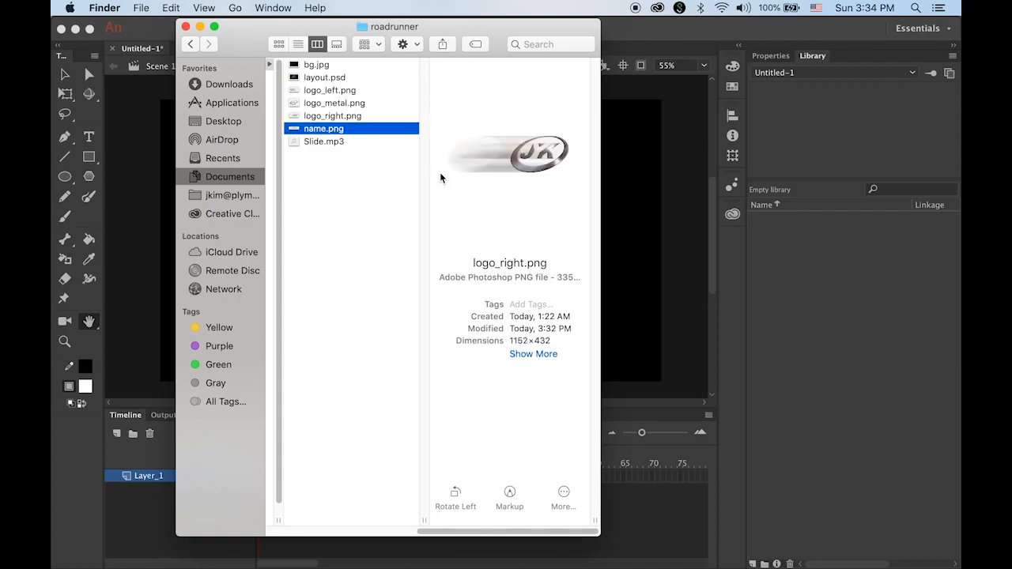
pyautogui.click(316, 142)
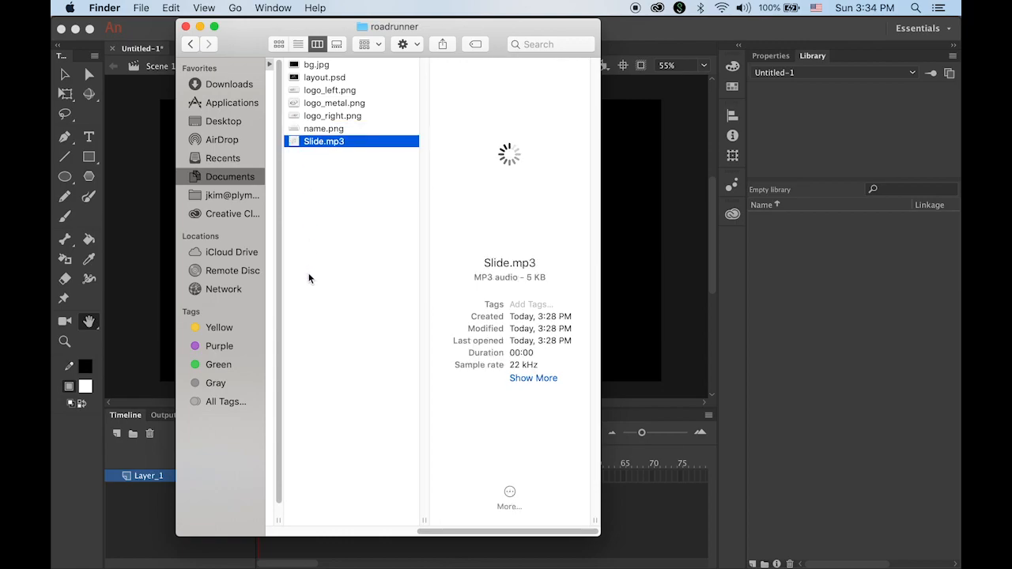
# - Import bg.jpg, logo_left.png, logo_metal.png, logo_right.png, name.png and Slide.mp3 from the roadrunner folder into the Animate library, leaving out layout.psd
pyautogui.keyDown('shift'); pyautogui.click(335, 94); pyautogui.keyUp('shift')
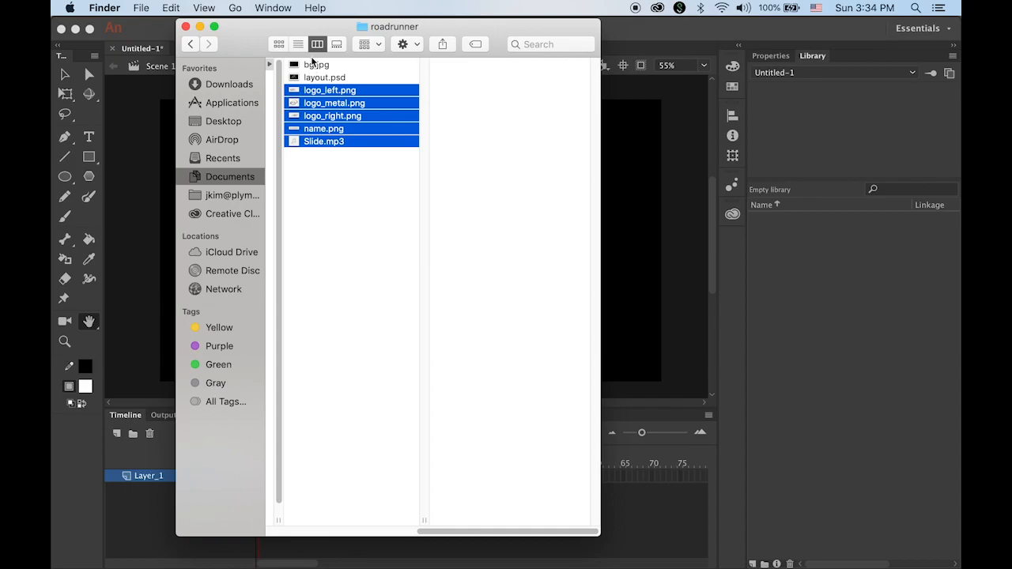
pyautogui.keyDown('super'); pyautogui.click(313, 65); pyautogui.keyUp('super')
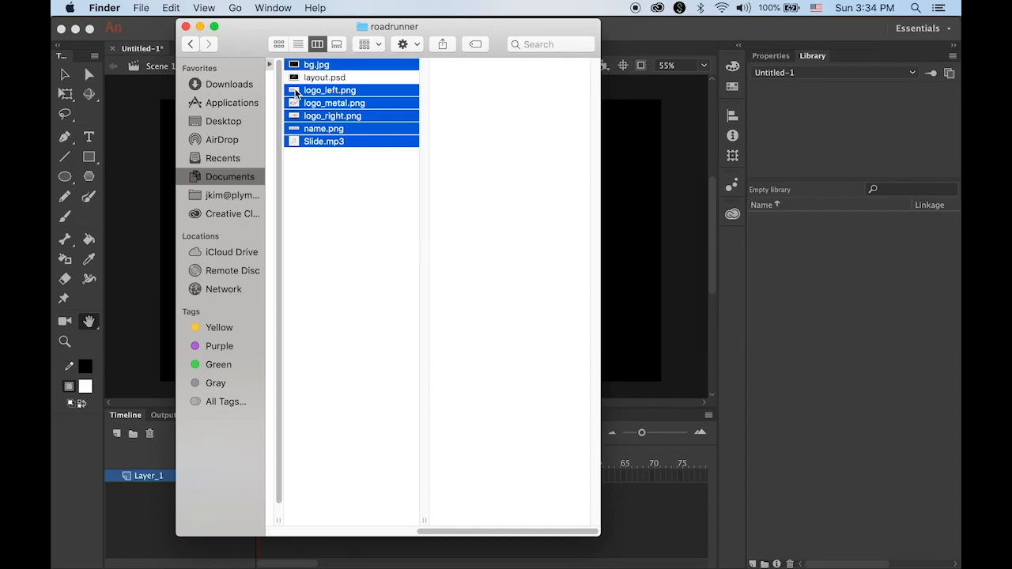
pyautogui.moveTo(295, 92); pyautogui.dragTo(818, 338)
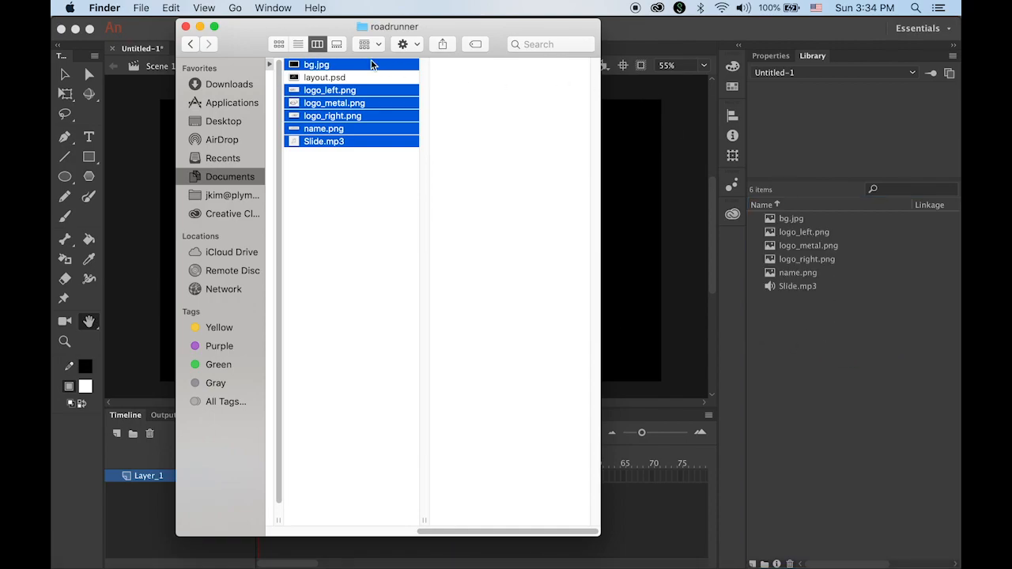
pyautogui.click(186, 26)
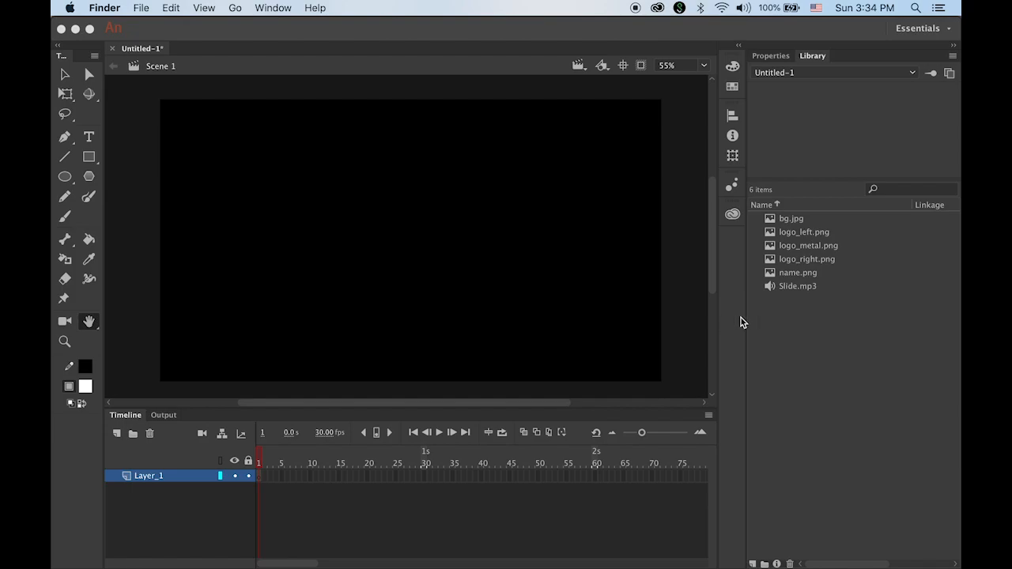
pyautogui.click(829, 440)
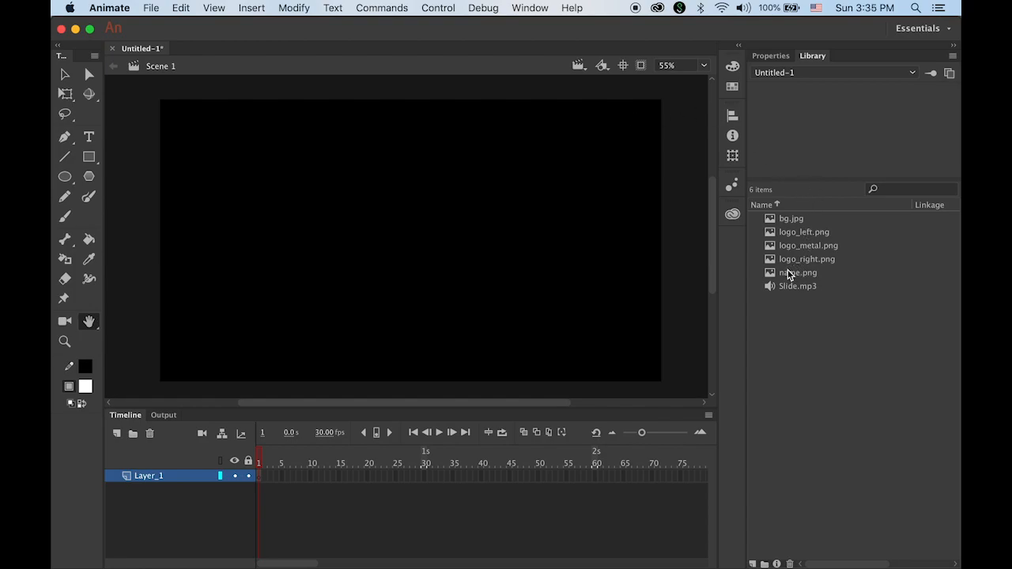
# - Place logo_metal.png on Layer_1, scaled down to about a tenth of its size, just outside the stage's upper-right corner
pyautogui.click(770, 251)
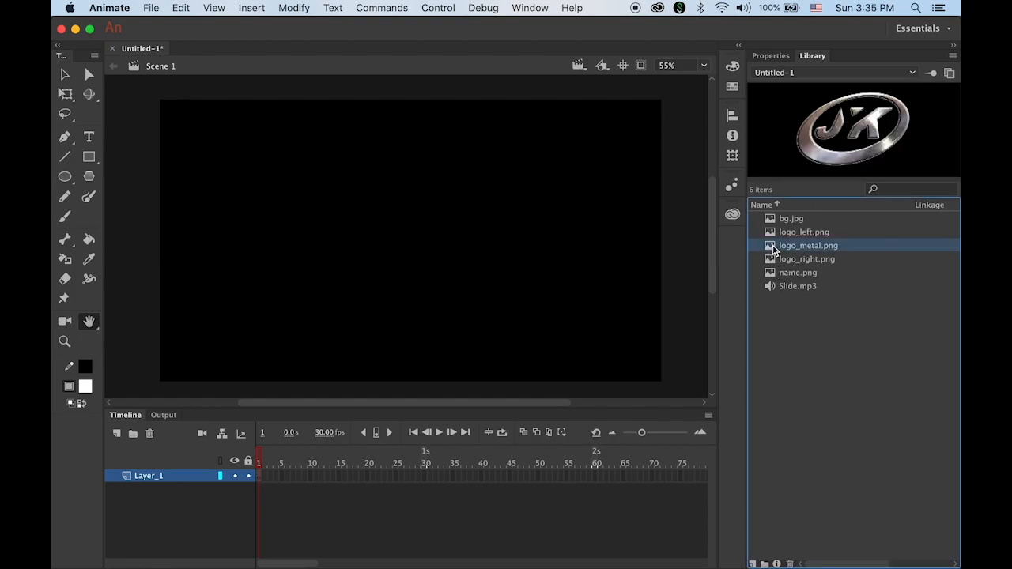
pyautogui.moveTo(771, 250); pyautogui.dragTo(512, 217)
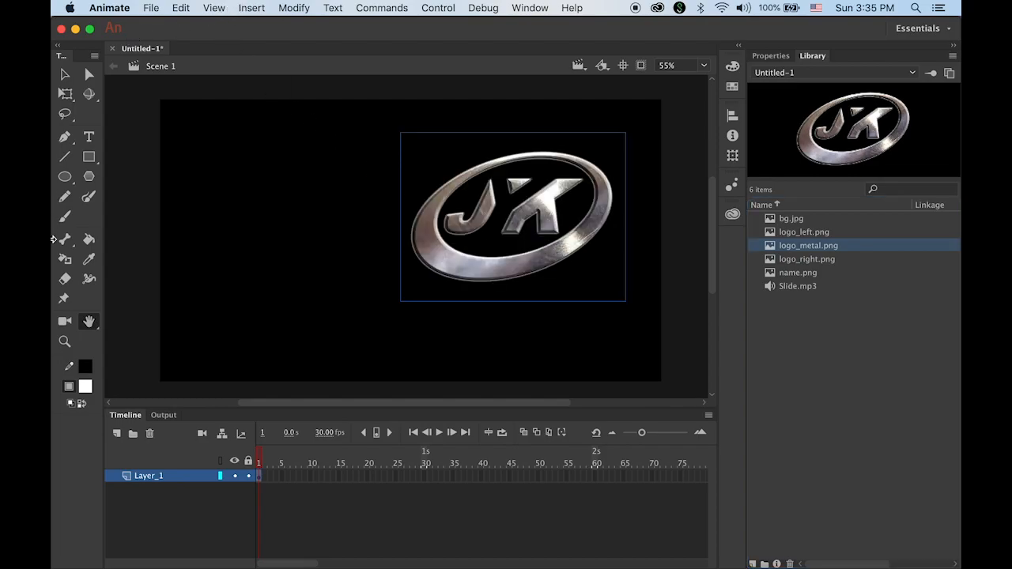
pyautogui.click(68, 101)
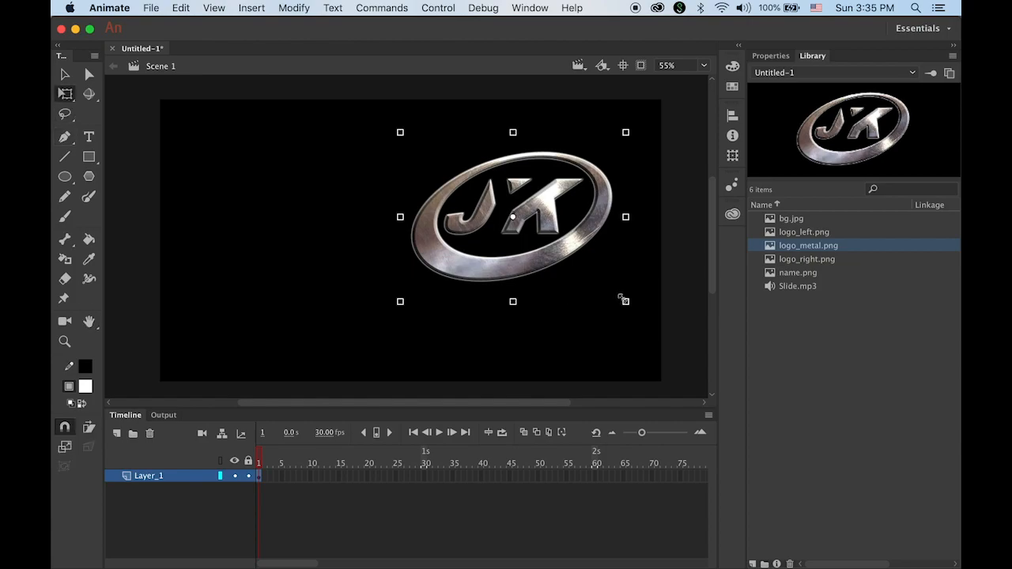
pyautogui.moveTo(623, 301); pyautogui.dragTo(525, 226)
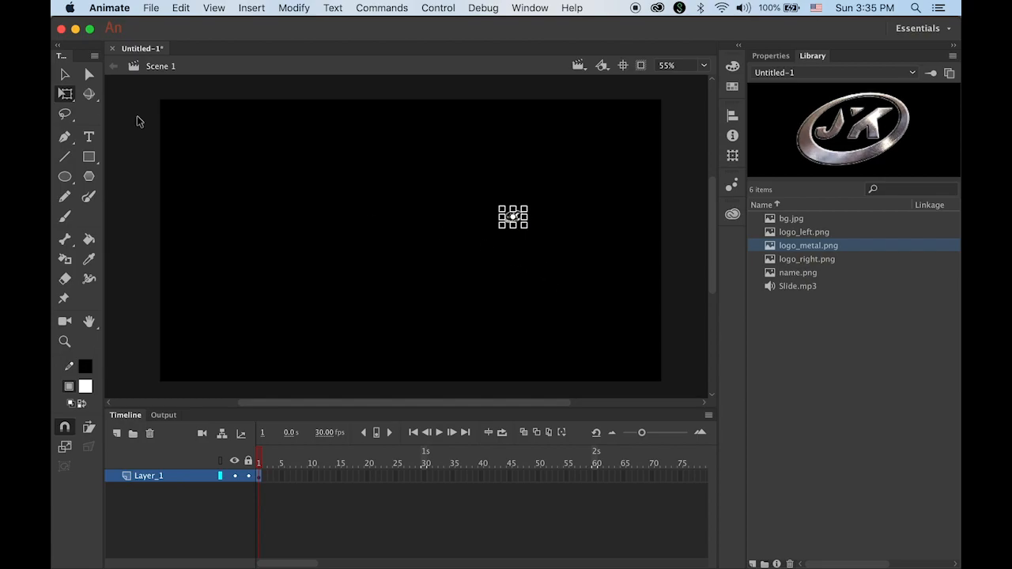
pyautogui.click(62, 74)
pyautogui.moveTo(510, 224); pyautogui.dragTo(677, 116)
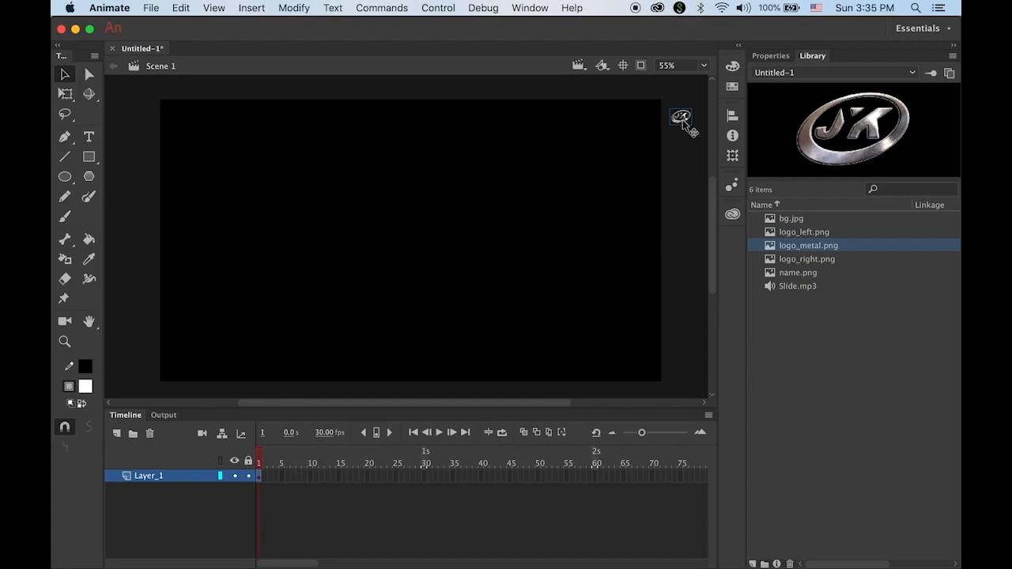
# - Create a motion tween on Layer_1 that slides the small logo horizontally left into the stage by frame 30, and play it back
pyautogui.click(257, 479)
pyautogui.click(247, 7)
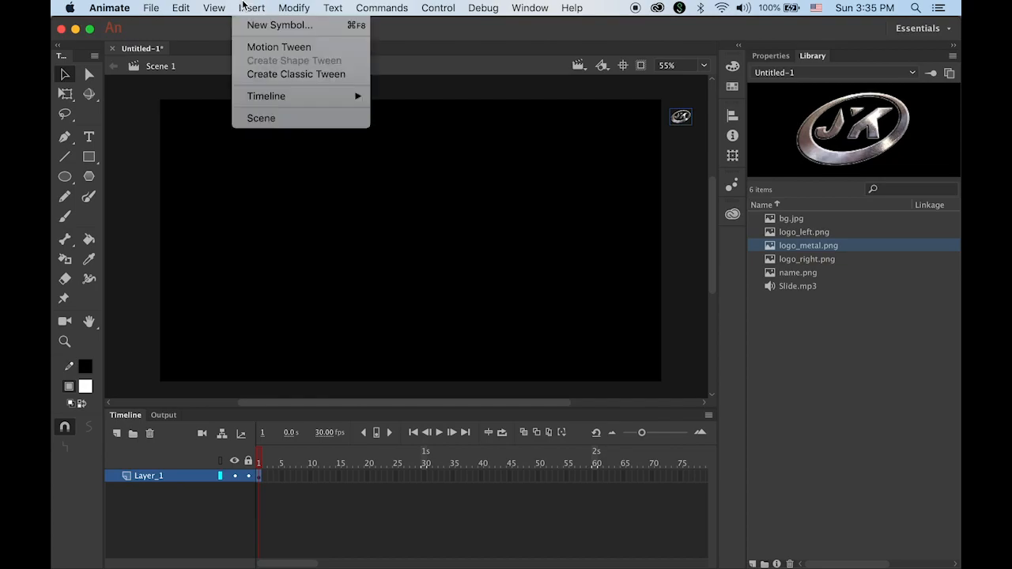
pyautogui.click(285, 50)
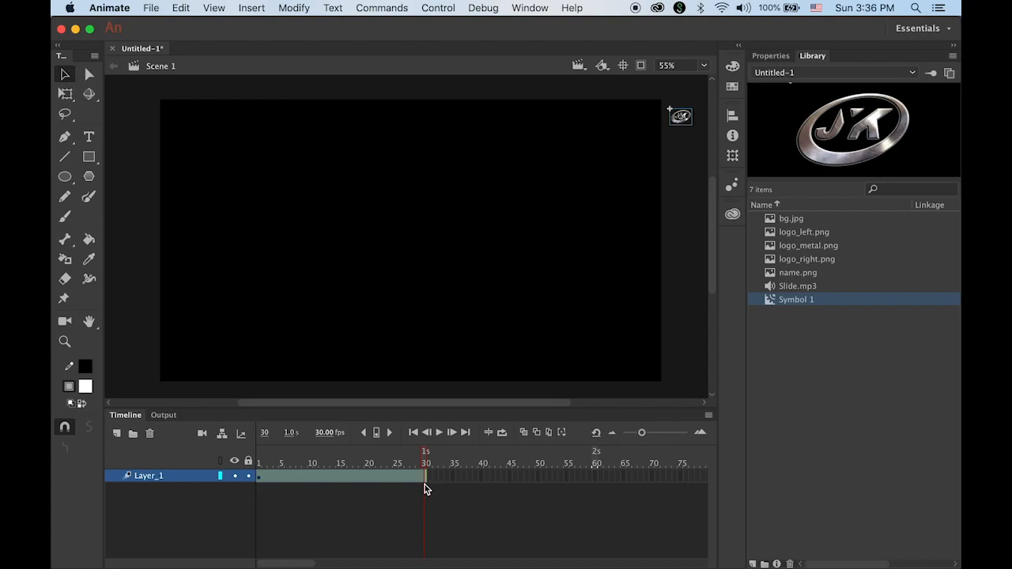
pyautogui.click(377, 433)
pyautogui.moveTo(684, 121); pyautogui.dragTo(578, 121)
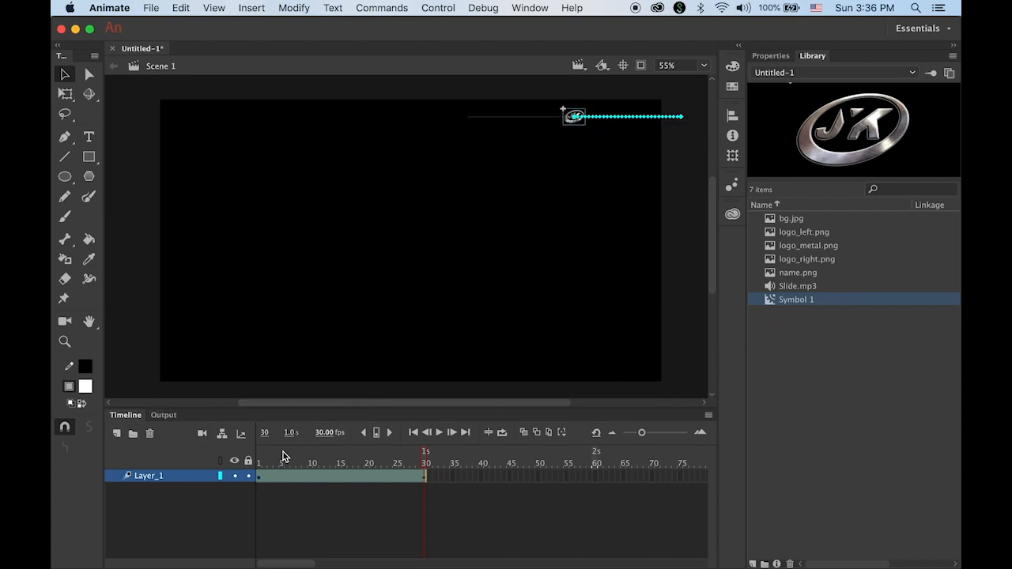
pyautogui.click(411, 433)
pyautogui.click(439, 434)
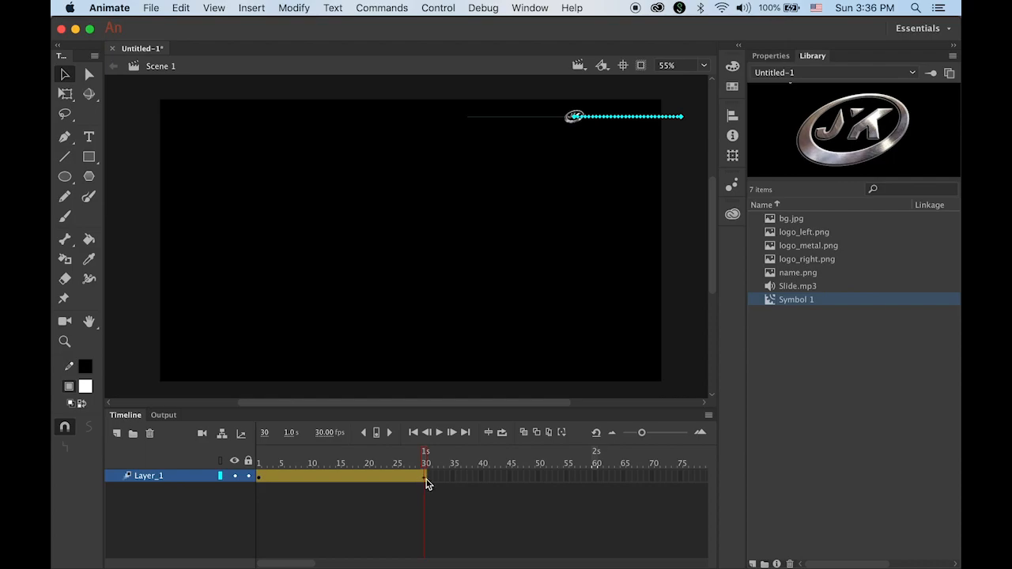
# - Extend the logo's motion tween to frame 90 and play it from the first frame
pyautogui.moveTo(425, 484); pyautogui.dragTo(653, 498)
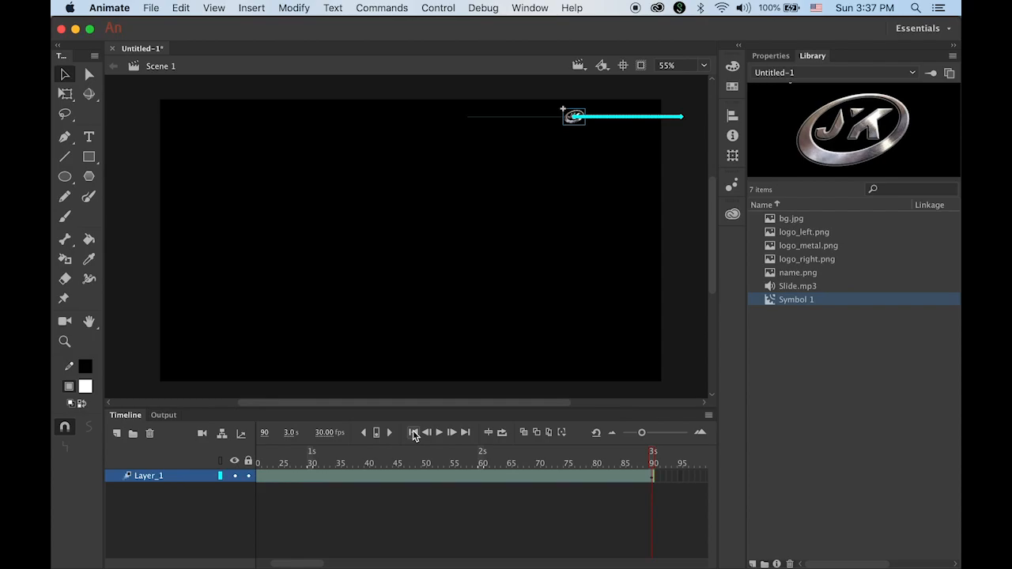
pyautogui.click(413, 432)
pyautogui.click(439, 432)
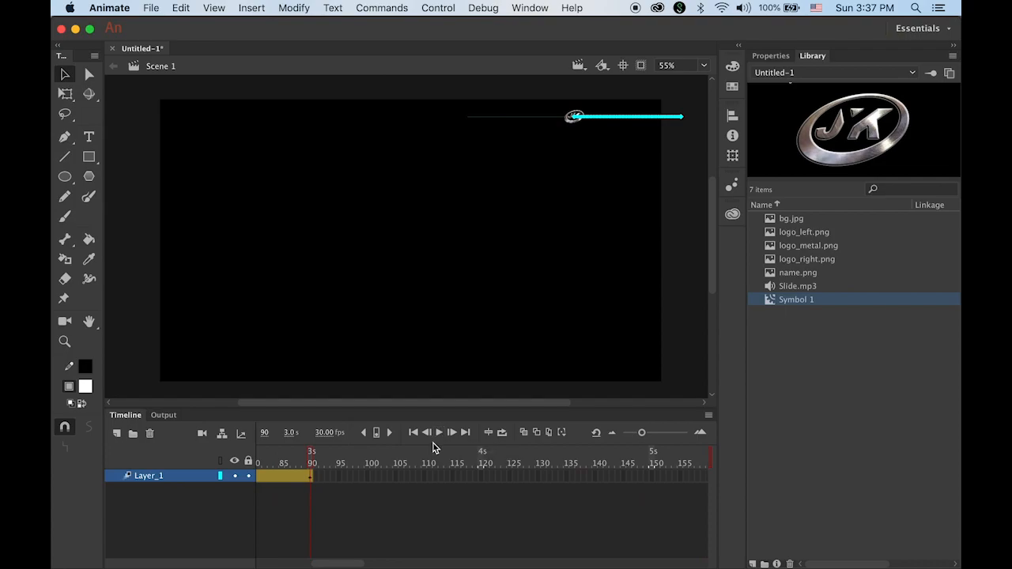
# - Add a new layer above Layer_1 and insert a blank keyframe on it at frame 90
pyautogui.click(116, 433)
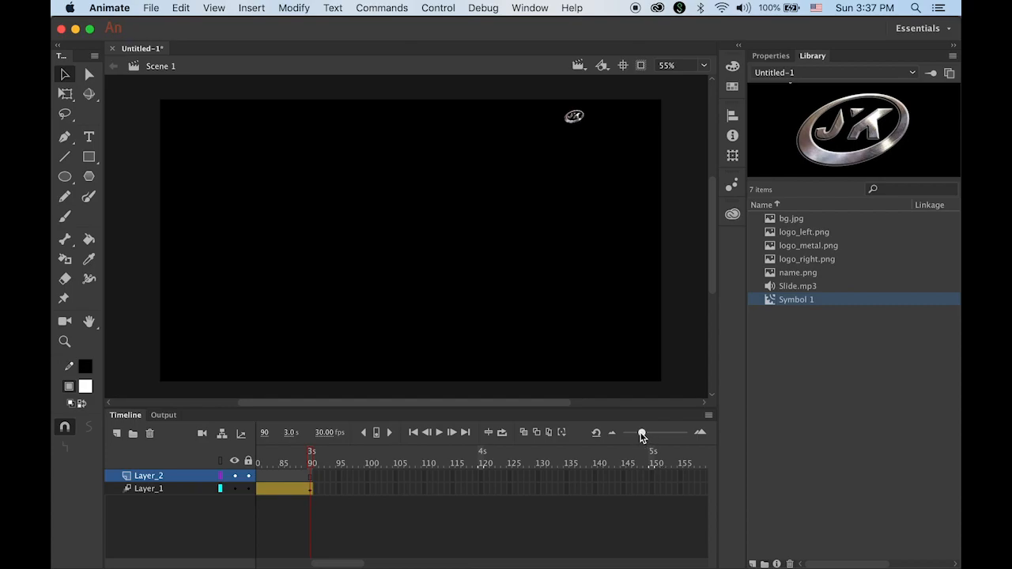
pyautogui.moveTo(641, 436); pyautogui.dragTo(637, 436)
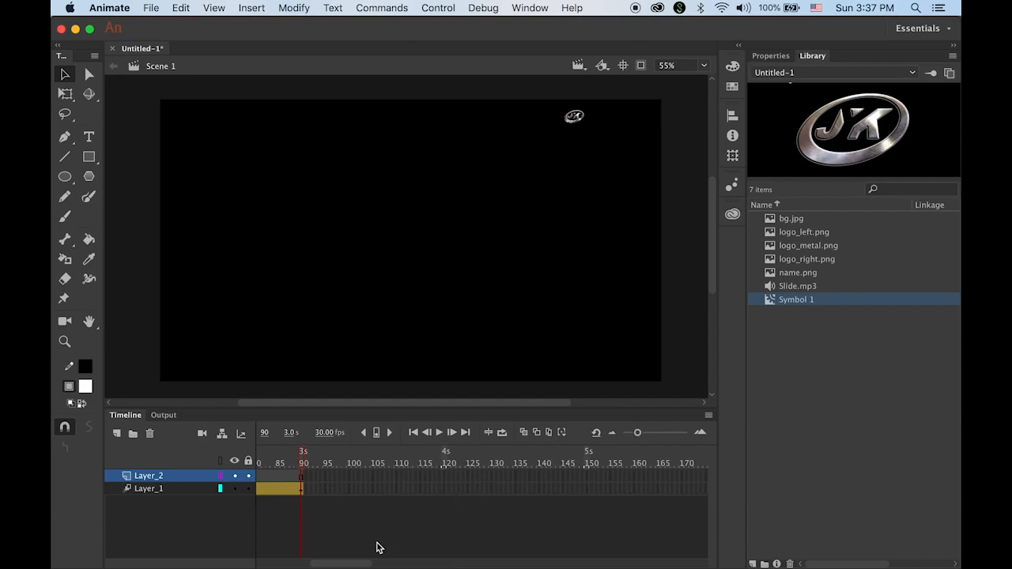
pyautogui.moveTo(362, 562); pyautogui.dragTo(274, 560)
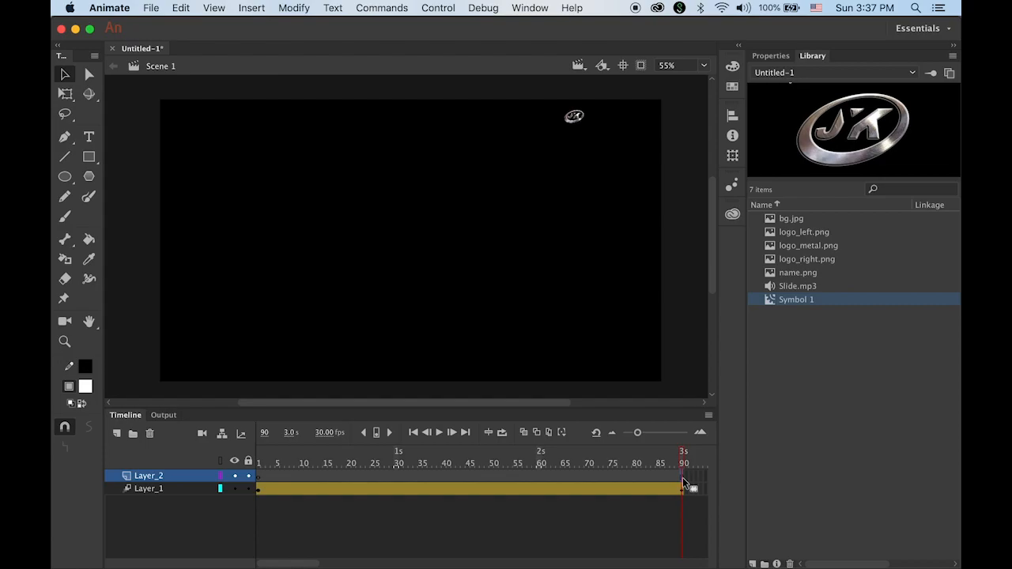
pyautogui.click(252, 8)
pyautogui.moveTo(281, 96)
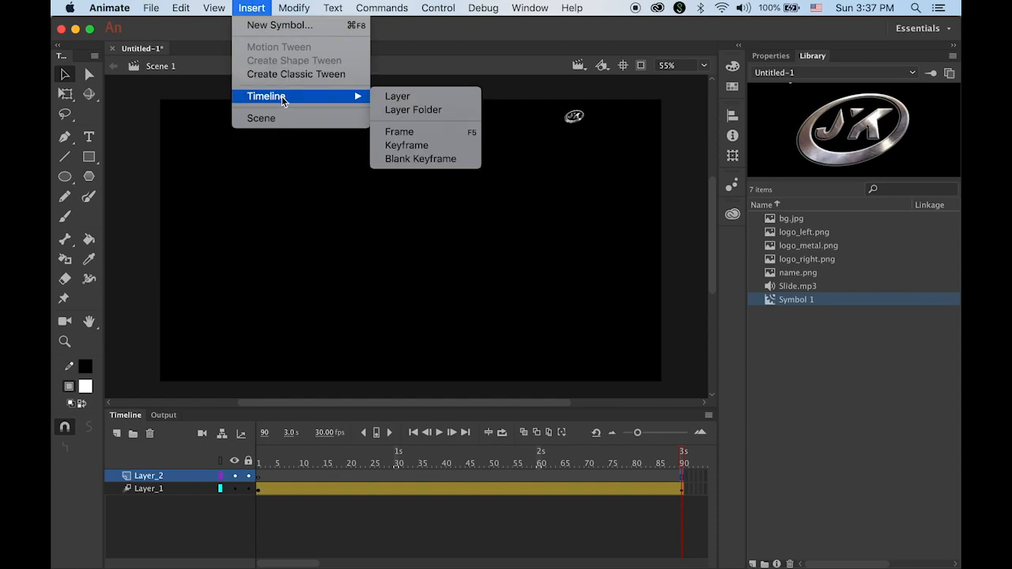
pyautogui.click(421, 159)
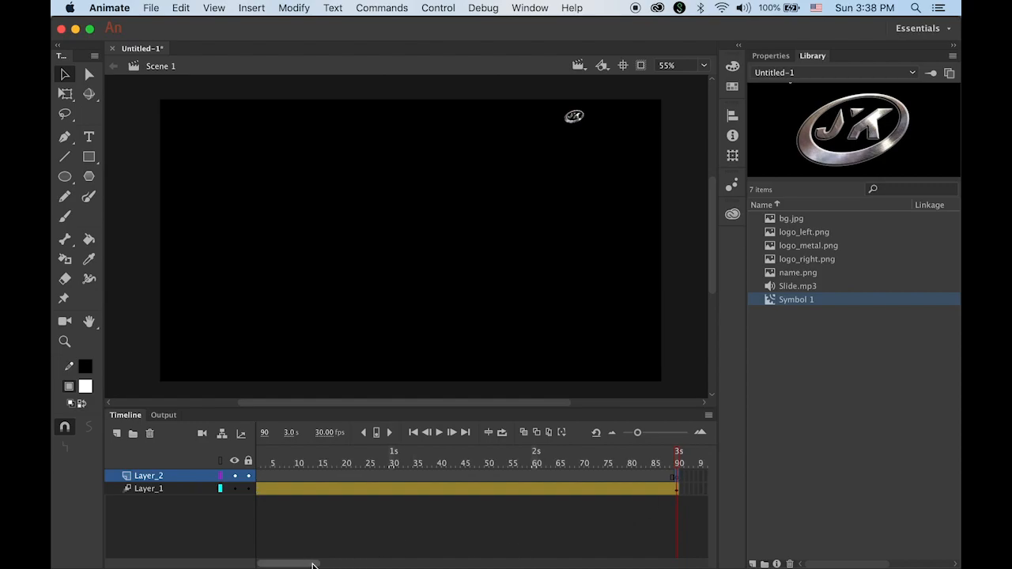
# - Place logo_left.png on Layer_2 at frame 90 and scale it down proportionally to roughly one sixth of its size
pyautogui.moveTo(309, 563); pyautogui.dragTo(316, 564)
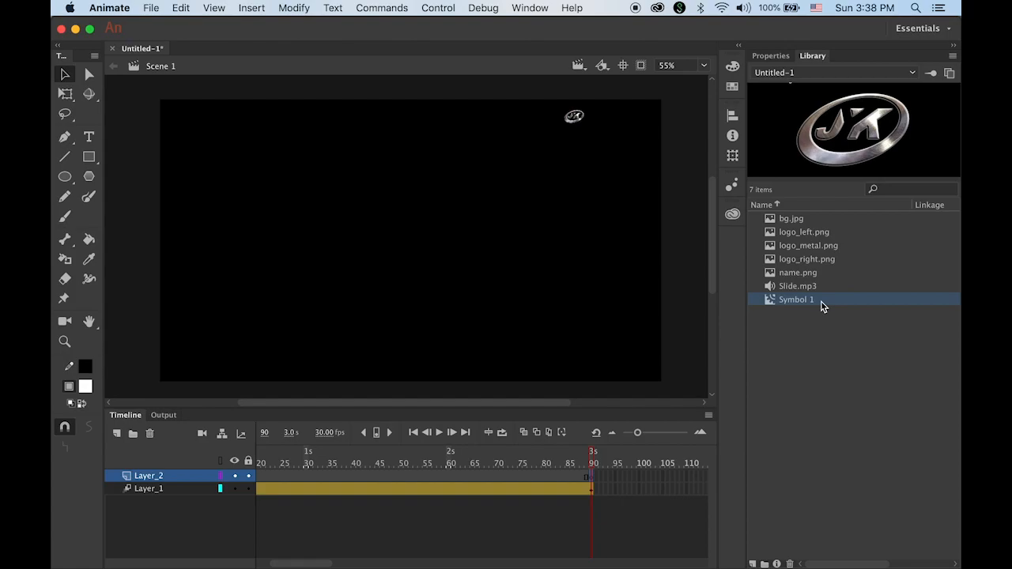
pyautogui.click(774, 235)
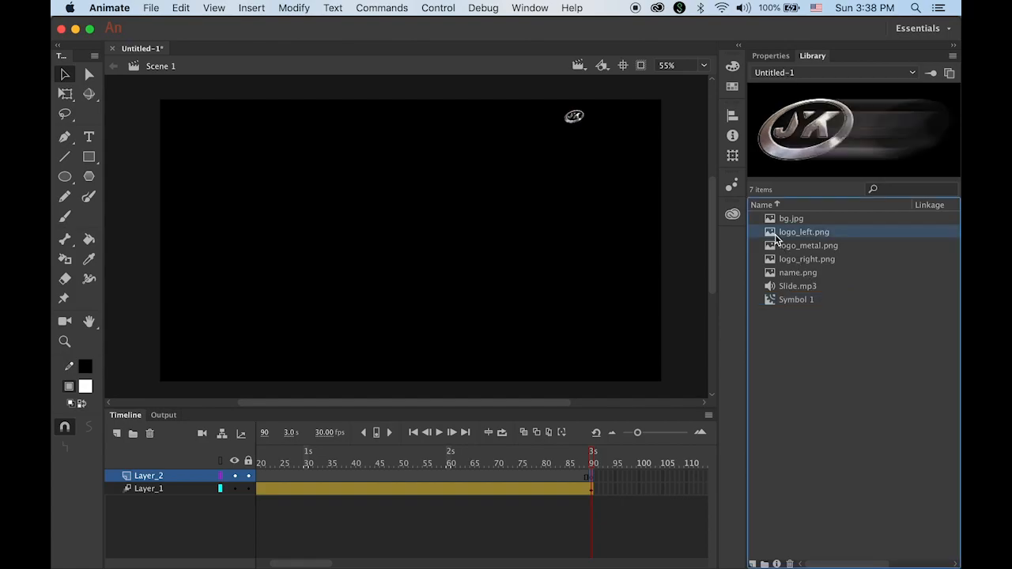
pyautogui.moveTo(820, 162); pyautogui.dragTo(589, 218)
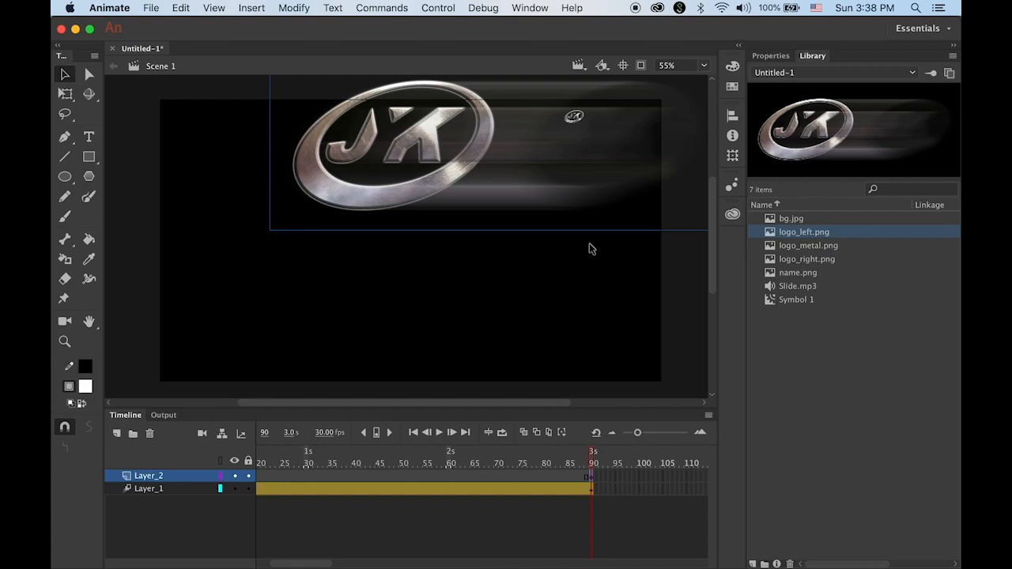
pyautogui.click(65, 94)
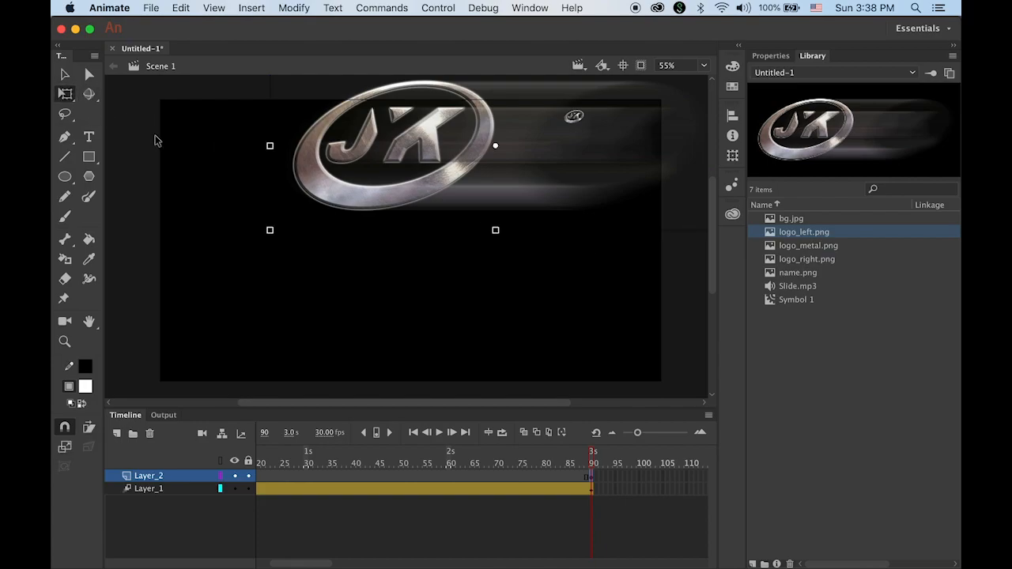
pyautogui.moveTo(268, 229); pyautogui.dragTo(460, 162)
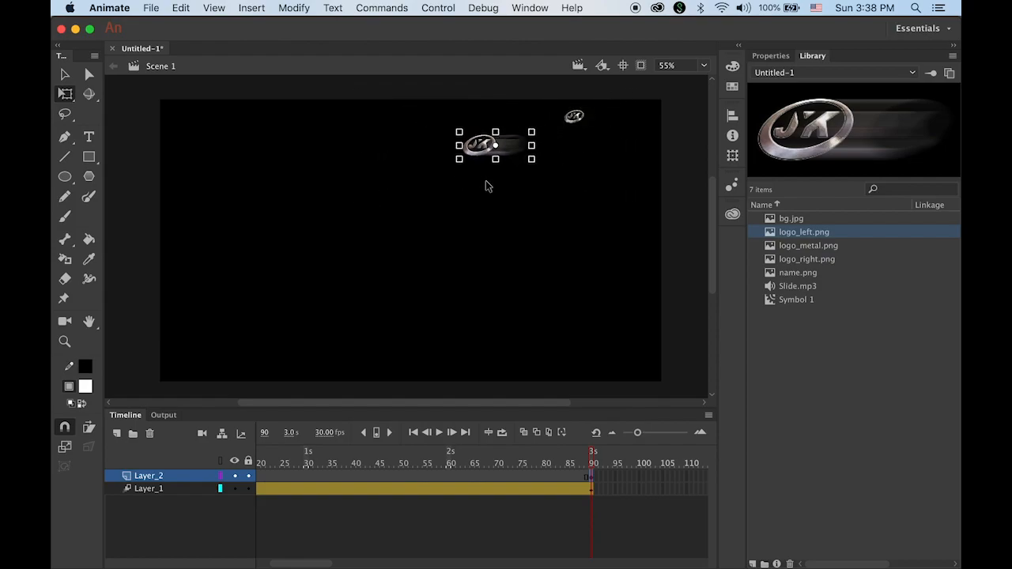
# - Scale the motion-blurred logo on Layer_2 down to about the small logo's size and align it at the same height, slightly to its left
pyautogui.press('z')
pyautogui.click(537, 137)
pyautogui.click(433, 263)
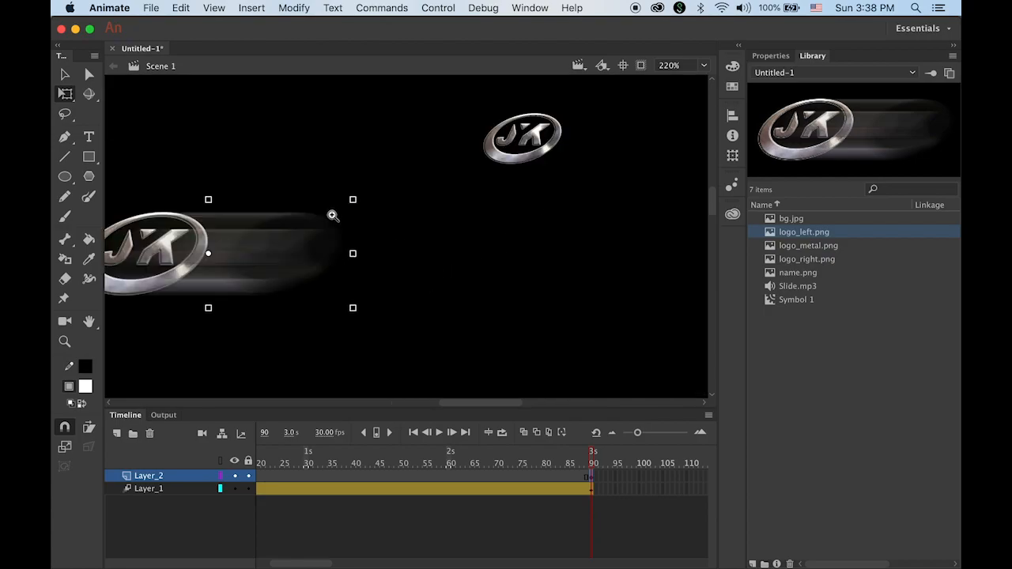
pyautogui.moveTo(229, 210); pyautogui.dragTo(453, 109)
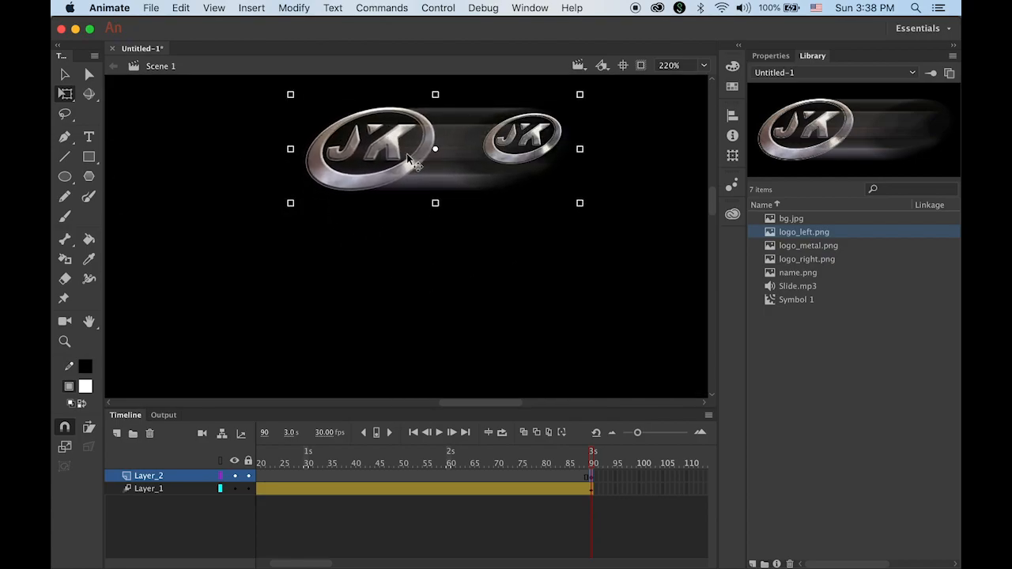
pyautogui.moveTo(290, 203); pyautogui.dragTo(341, 184)
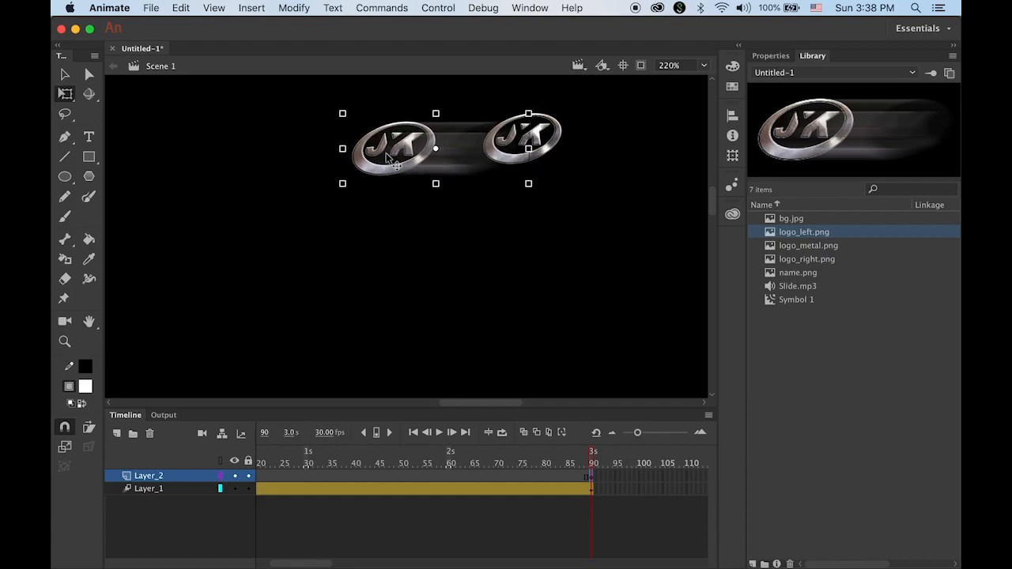
pyautogui.moveTo(396, 158); pyautogui.dragTo(413, 143)
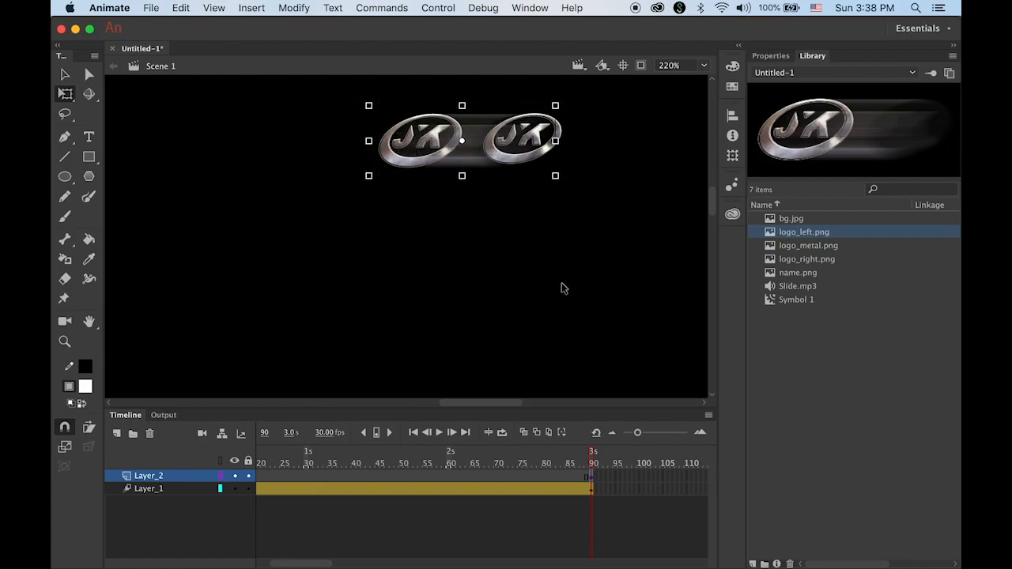
pyautogui.press('Up')
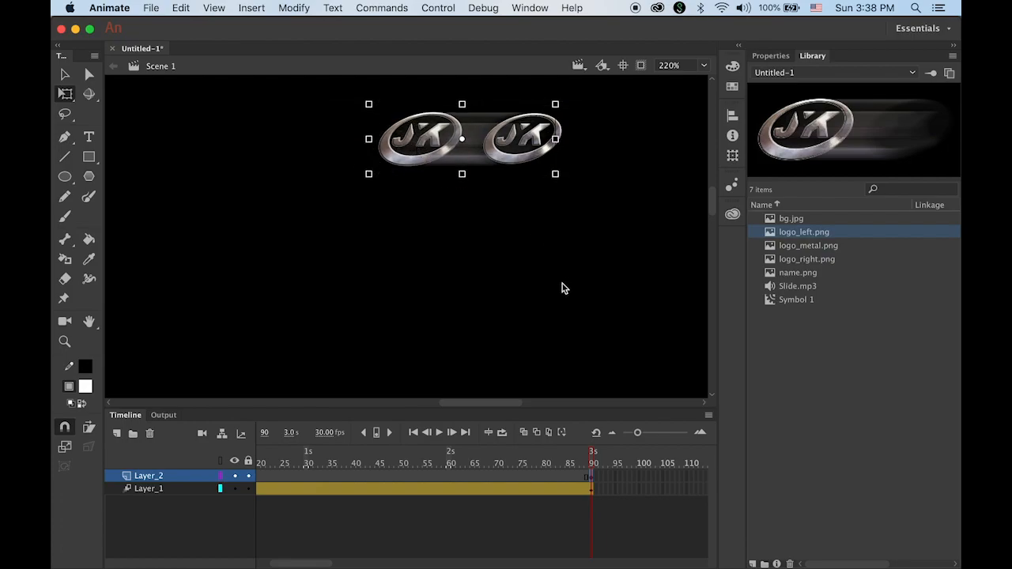
pyautogui.click(65, 74)
pyautogui.click(302, 363)
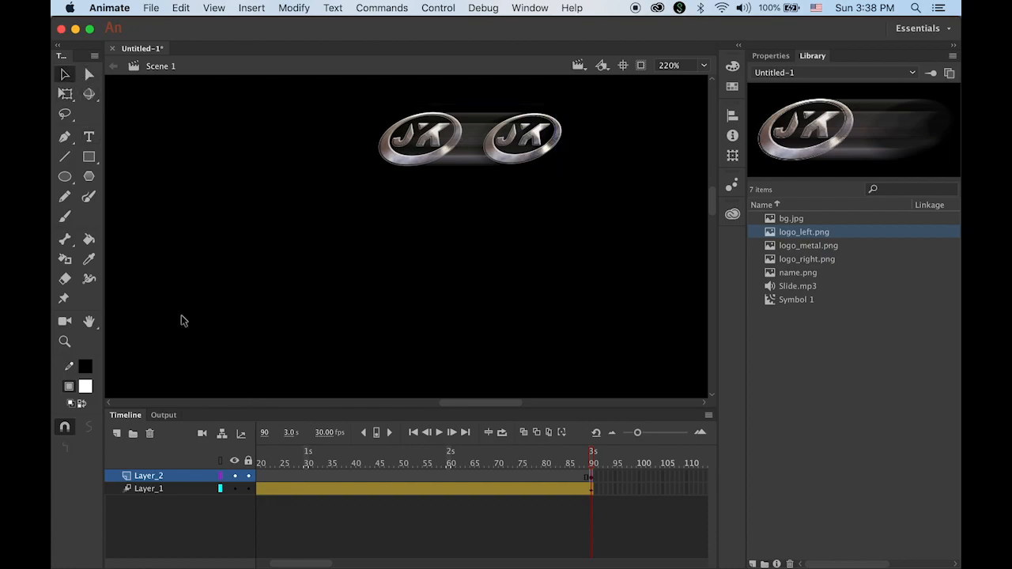
pyautogui.doubleClick(88, 321)
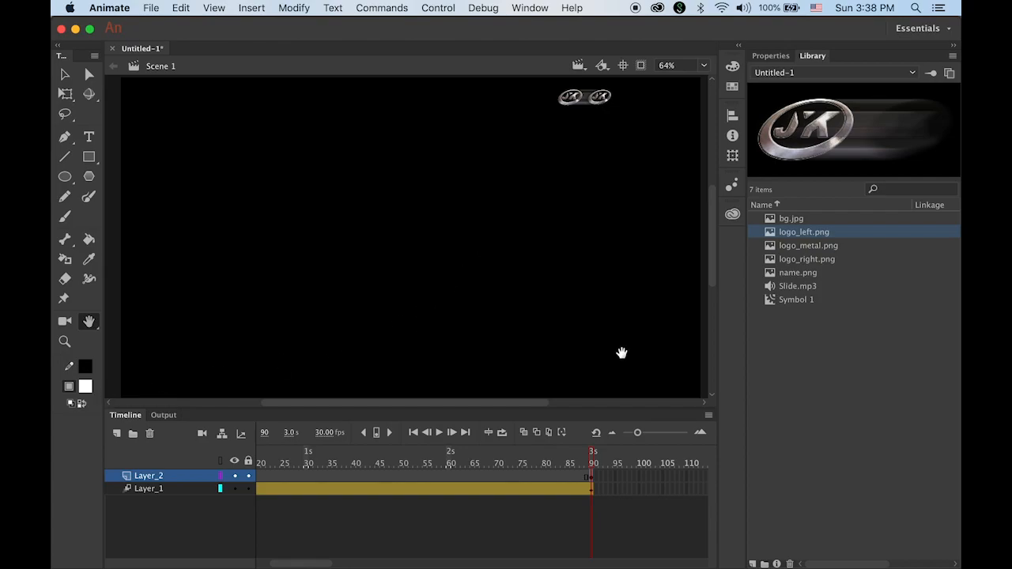
# - Create a motion tween for the blurred logo on Layer_2 from frame 90 and insert a keyframe at frame 97
pyautogui.click(593, 477)
pyautogui.click(252, 8)
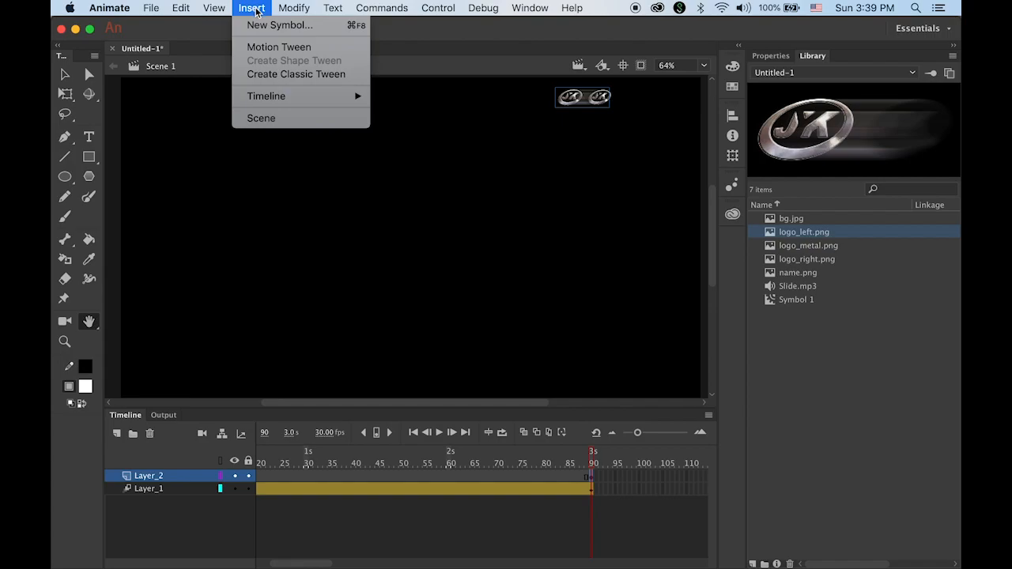
pyautogui.click(280, 49)
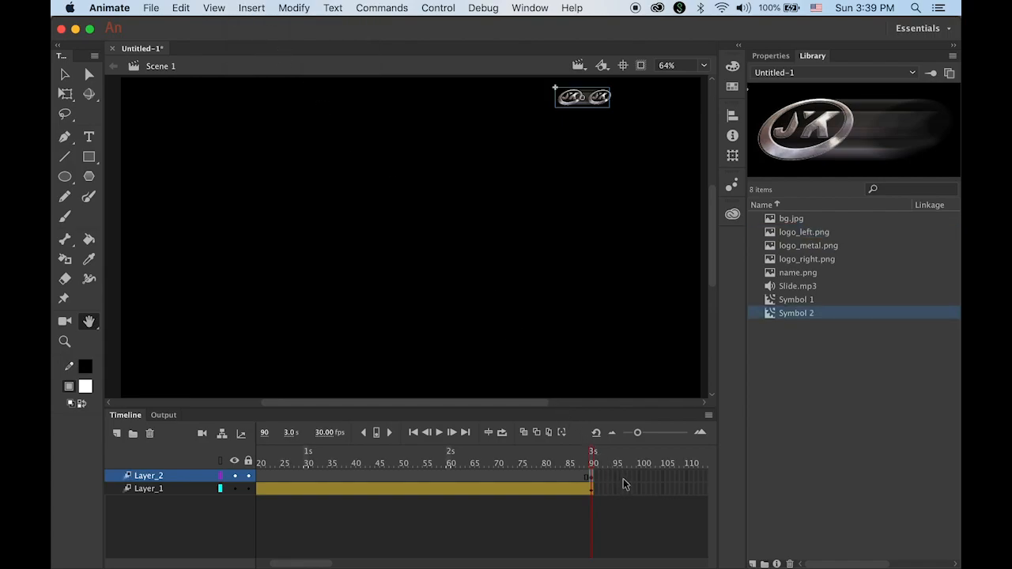
pyautogui.click(624, 478)
pyautogui.click(377, 435)
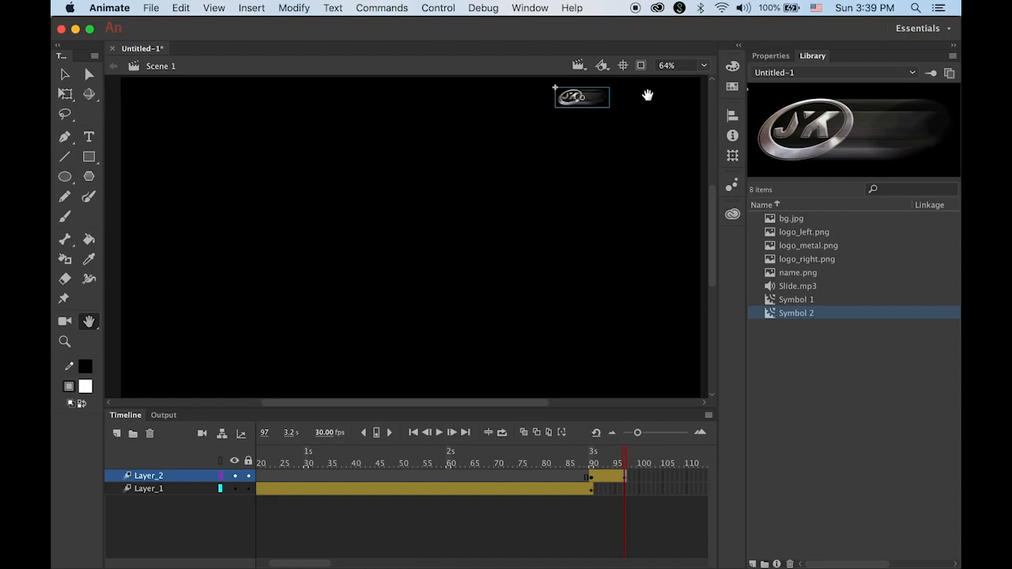
# - Move the blurred logo horizontally past the stage's left edge at frame 97 and play the animation from the first frame
pyautogui.click(653, 66)
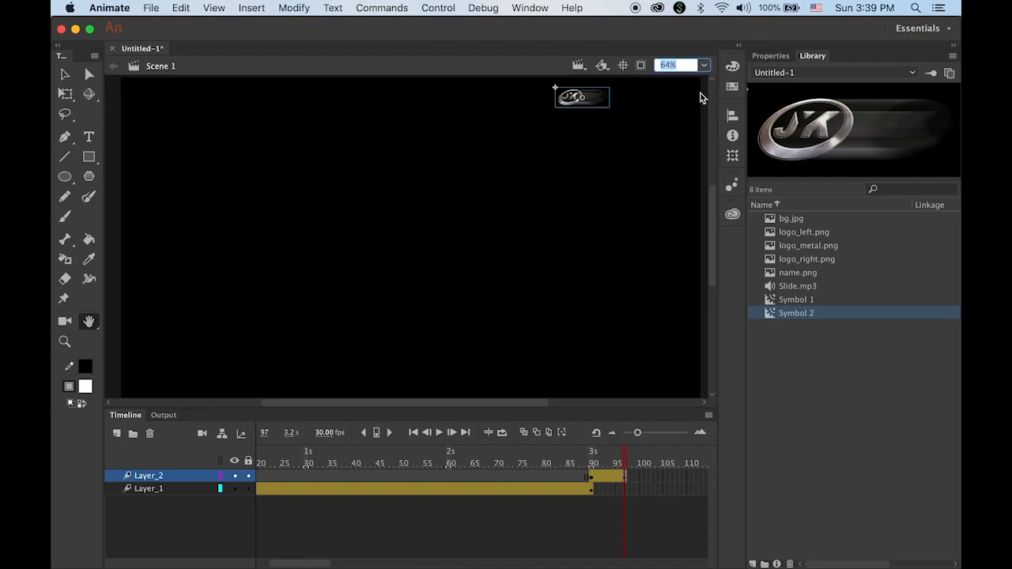
pyautogui.write('55')
pyautogui.press('Return')
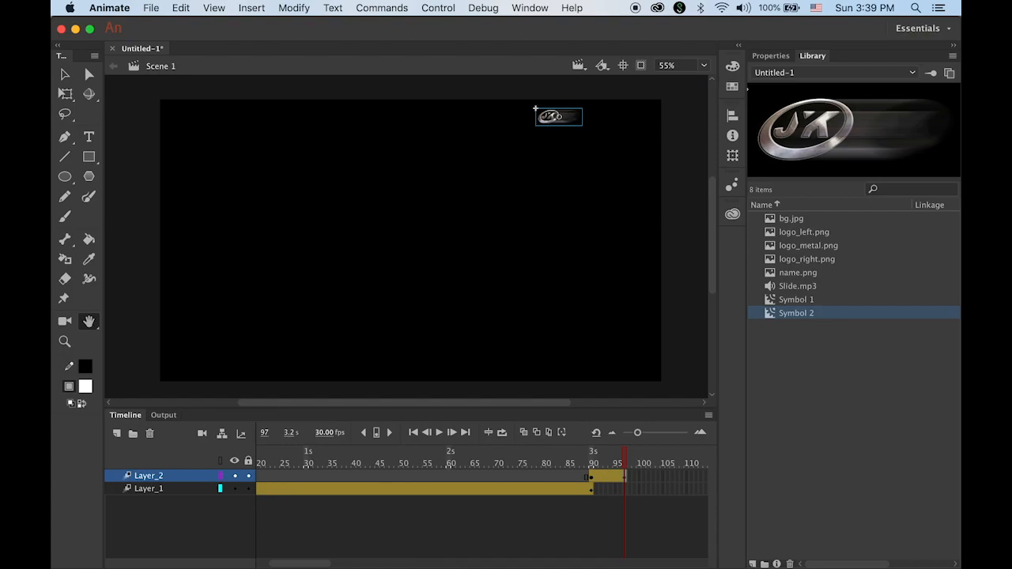
pyautogui.click(67, 76)
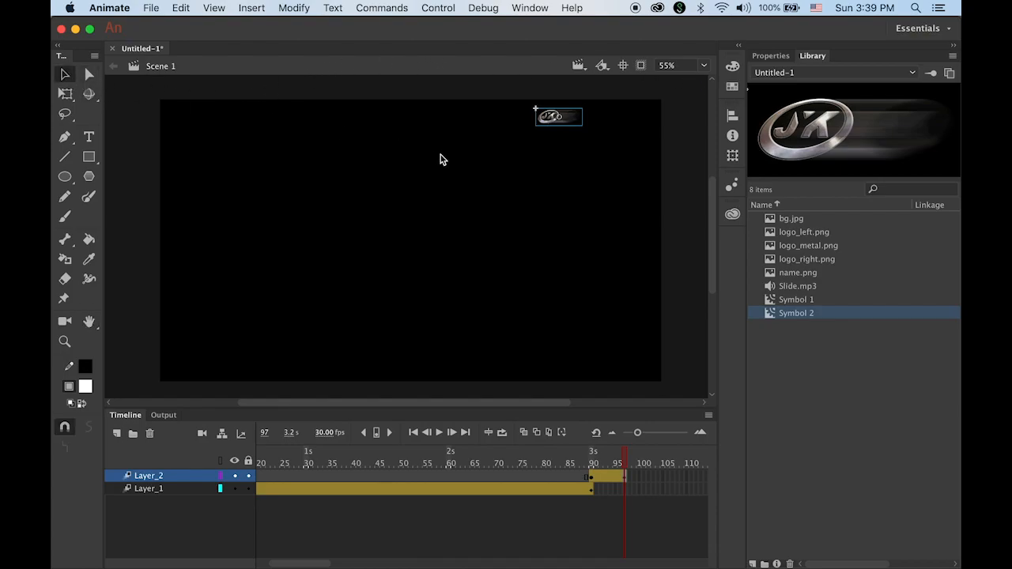
pyautogui.click(624, 477)
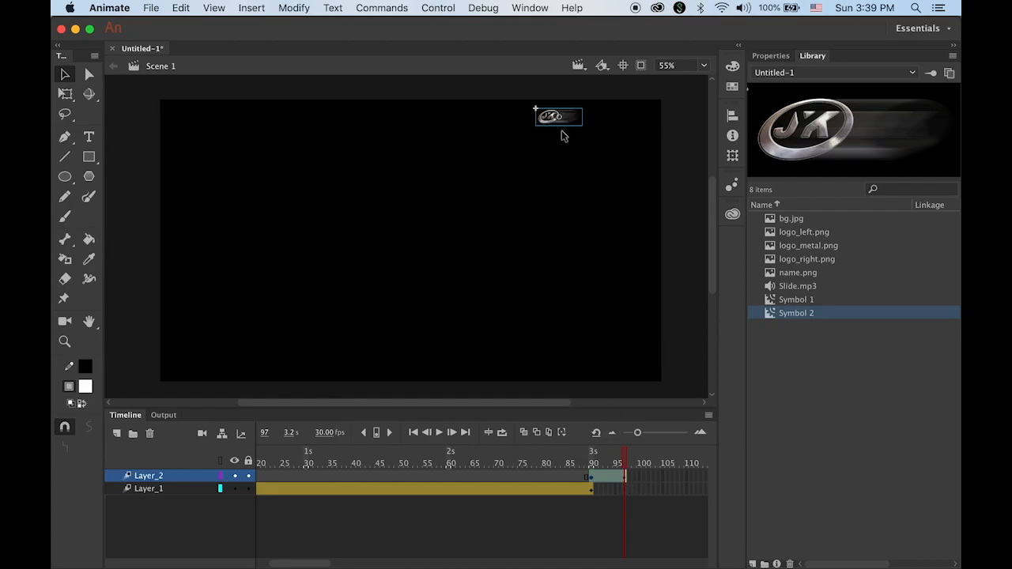
pyautogui.moveTo(556, 123); pyautogui.dragTo(135, 143)
pyautogui.moveTo(624, 463); pyautogui.dragTo(175, 418)
pyautogui.click(413, 432)
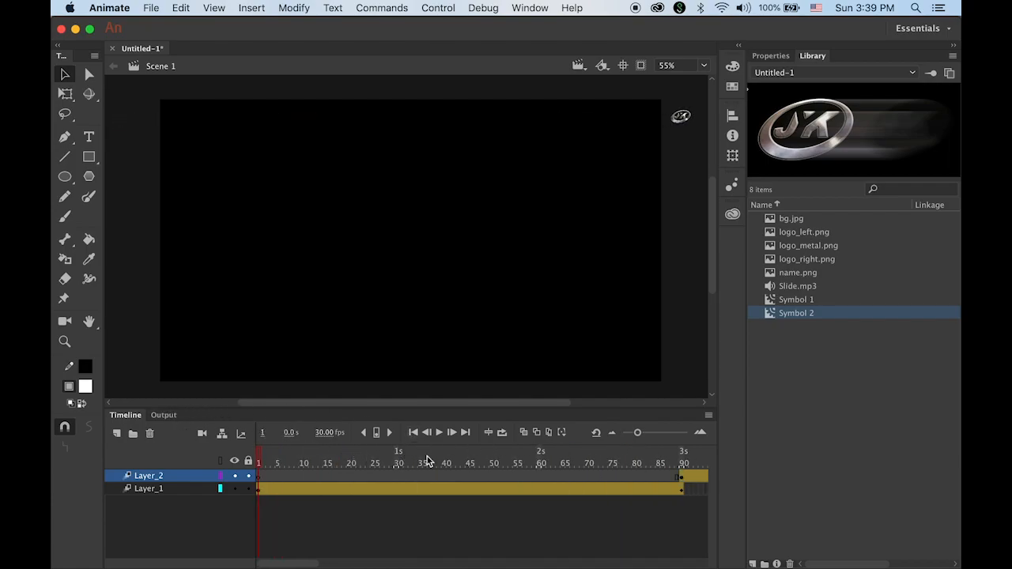
pyautogui.click(440, 432)
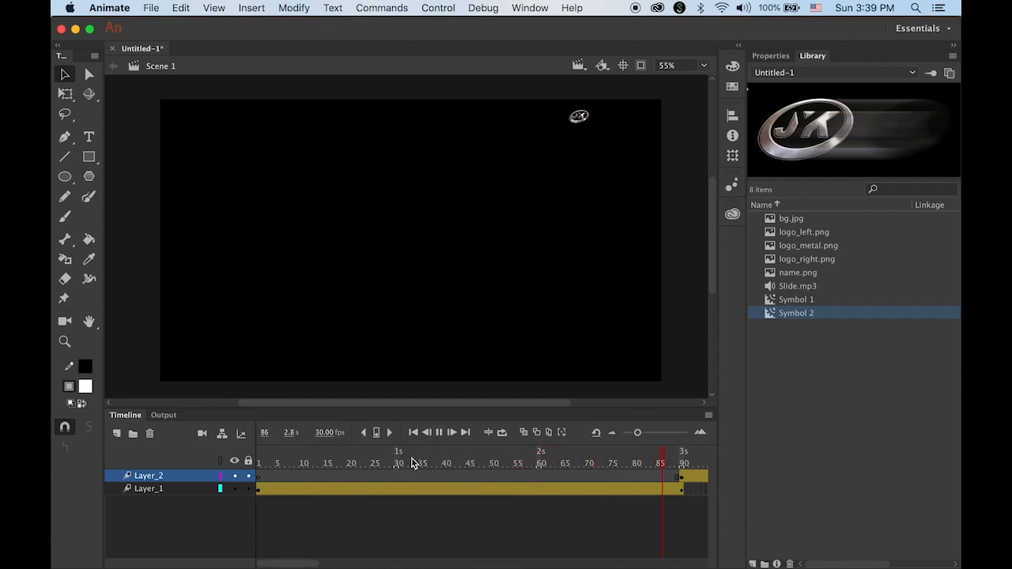
pyautogui.click(608, 348)
pyautogui.click(440, 433)
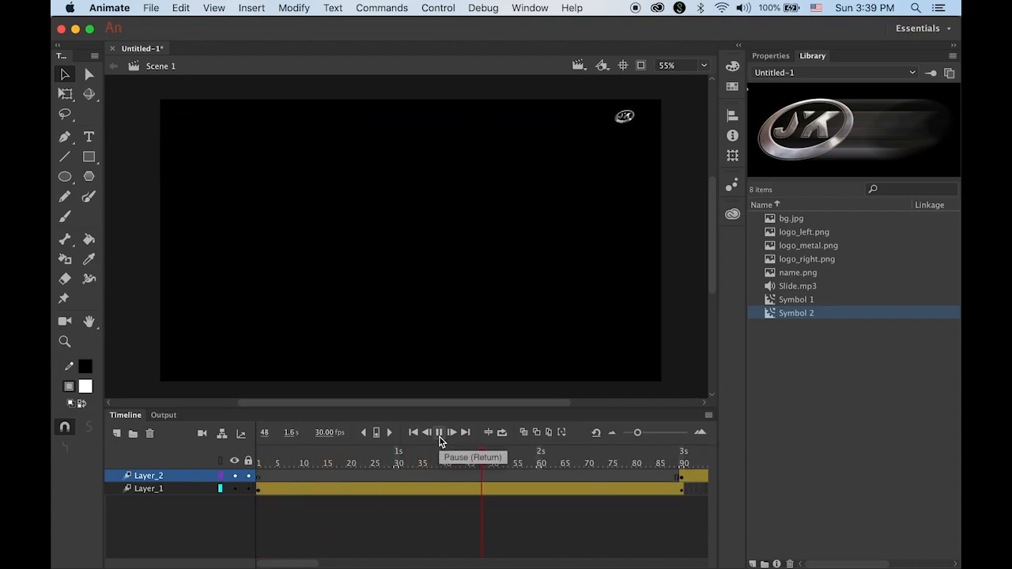
pyautogui.click(440, 434)
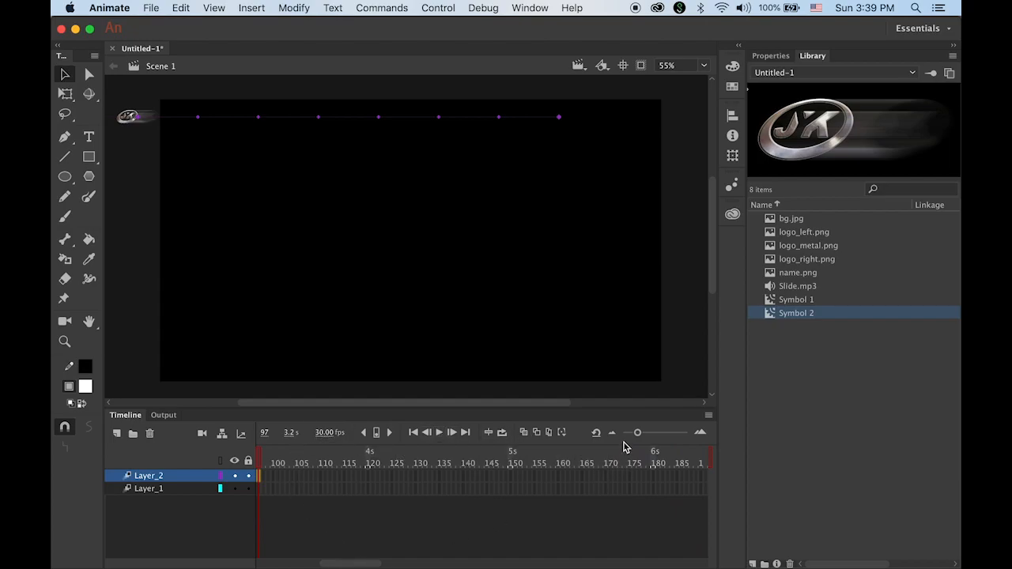
# - Add a new layer above Layer_2 and insert a blank keyframe on it at frame 97
pyautogui.moveTo(637, 434); pyautogui.dragTo(635, 434)
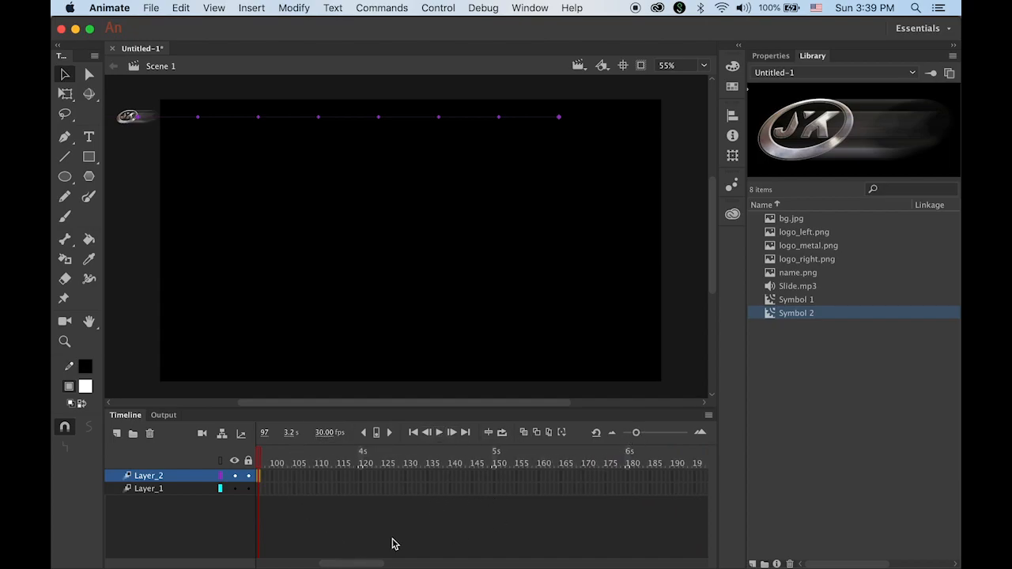
pyautogui.moveTo(338, 561); pyautogui.dragTo(261, 555)
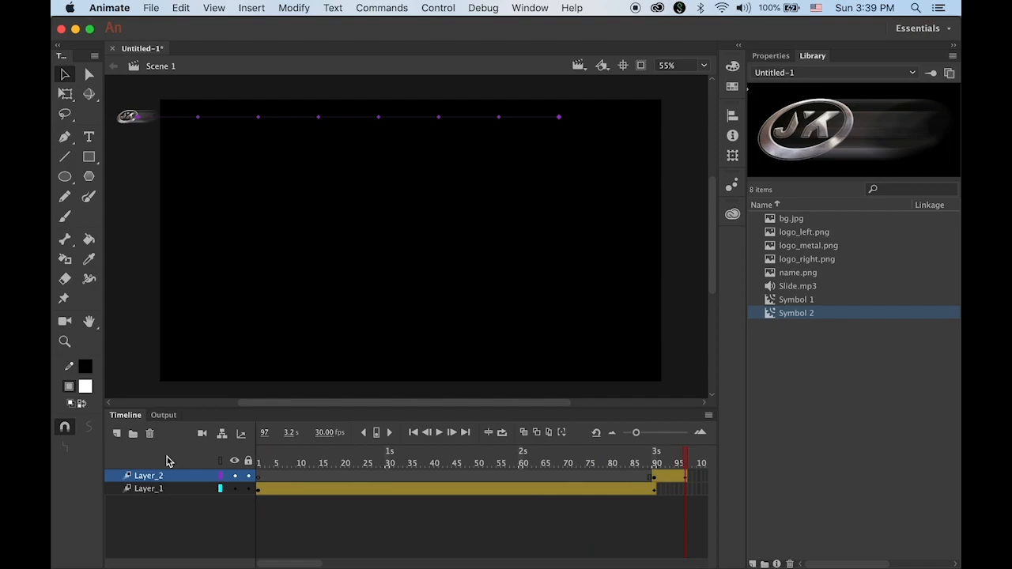
pyautogui.click(117, 434)
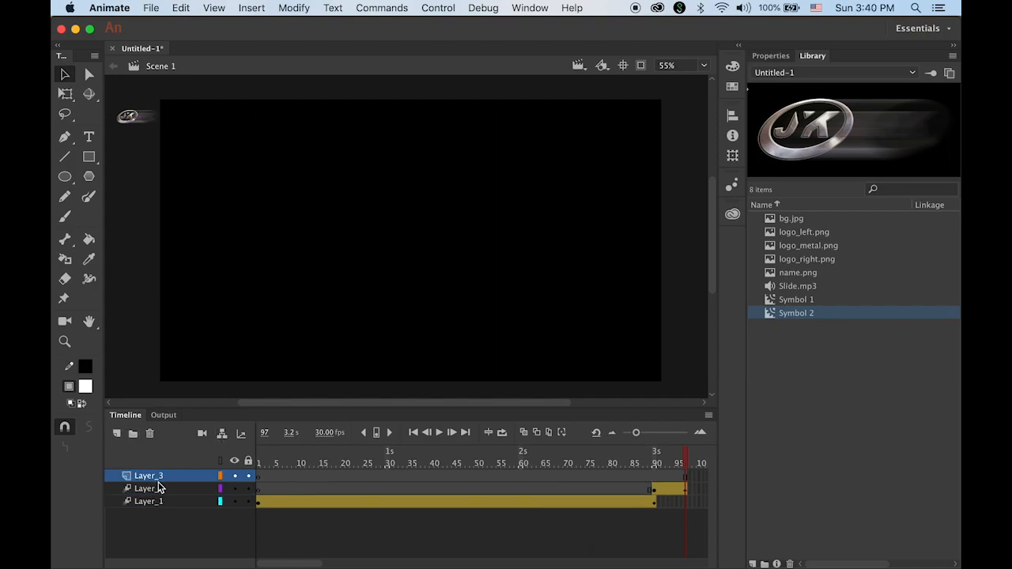
pyautogui.click(144, 475)
pyautogui.moveTo(633, 472); pyautogui.dragTo(685, 478)
pyautogui.click(685, 477)
pyautogui.click(252, 8)
pyautogui.moveTo(298, 94)
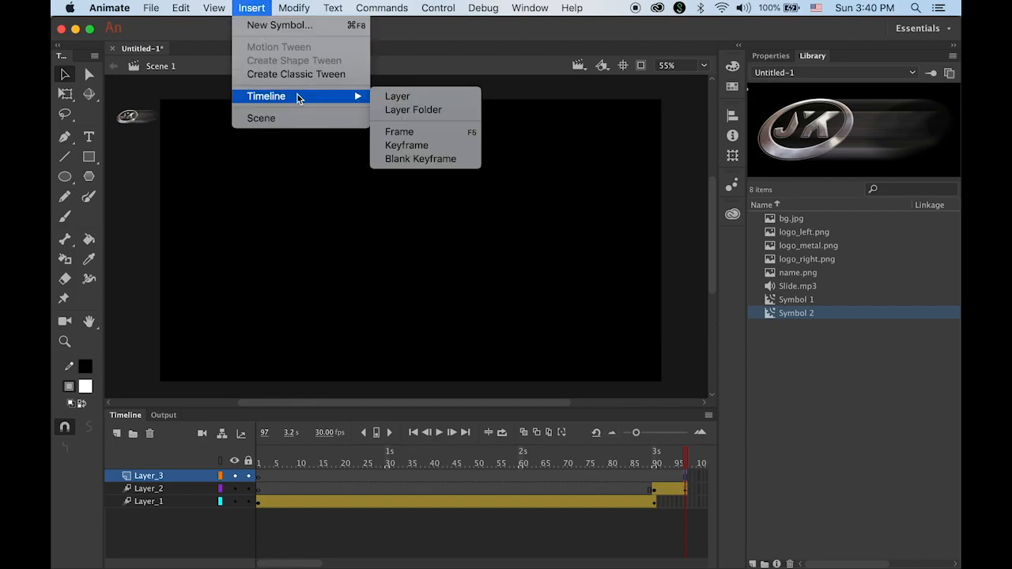
pyautogui.click(433, 159)
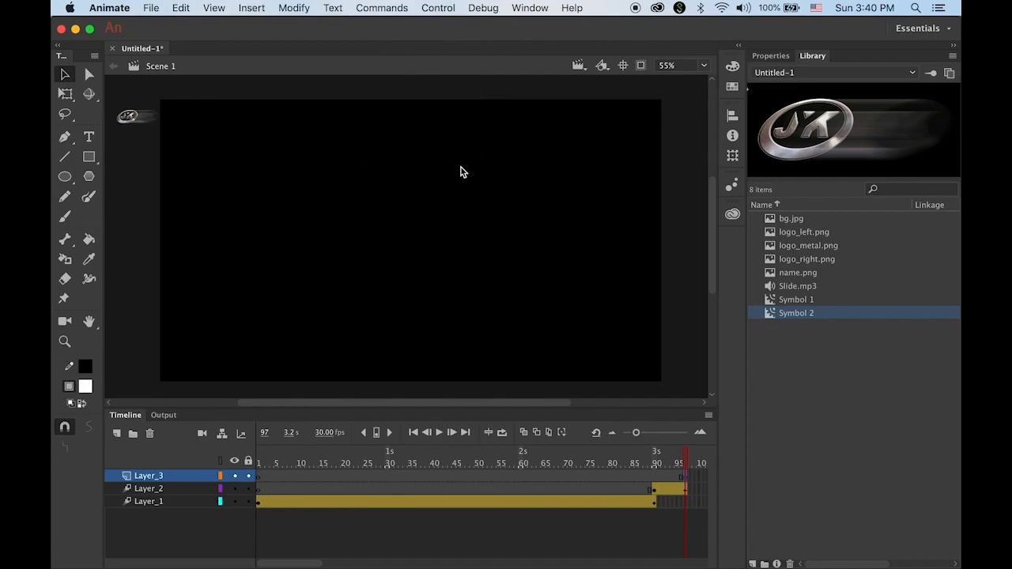
# - Place logo_right.png at full size on Layer_3 at frame 97, over the stage's left edge and level with its bottom
pyautogui.click(821, 263)
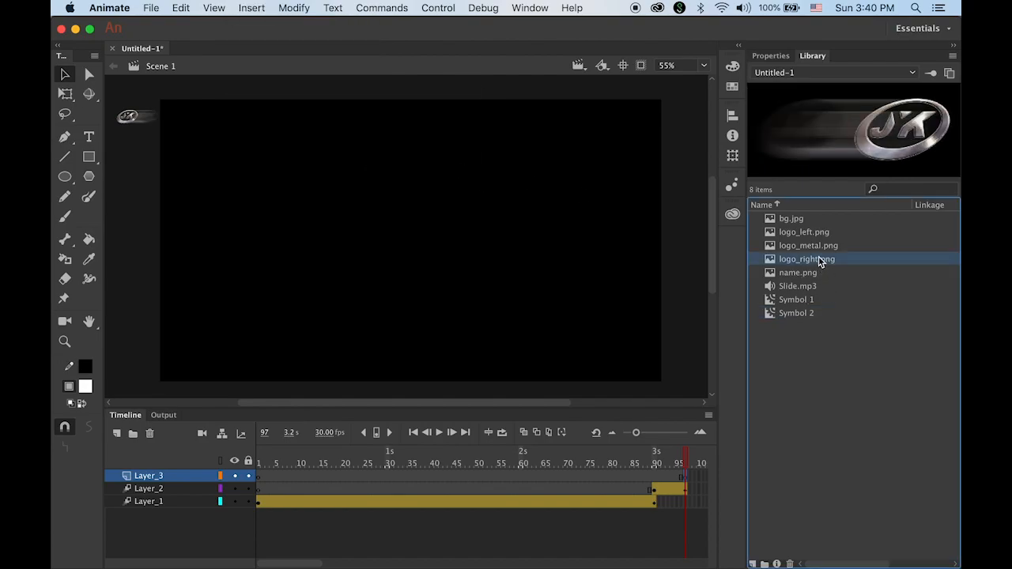
pyautogui.moveTo(773, 256); pyautogui.dragTo(368, 280)
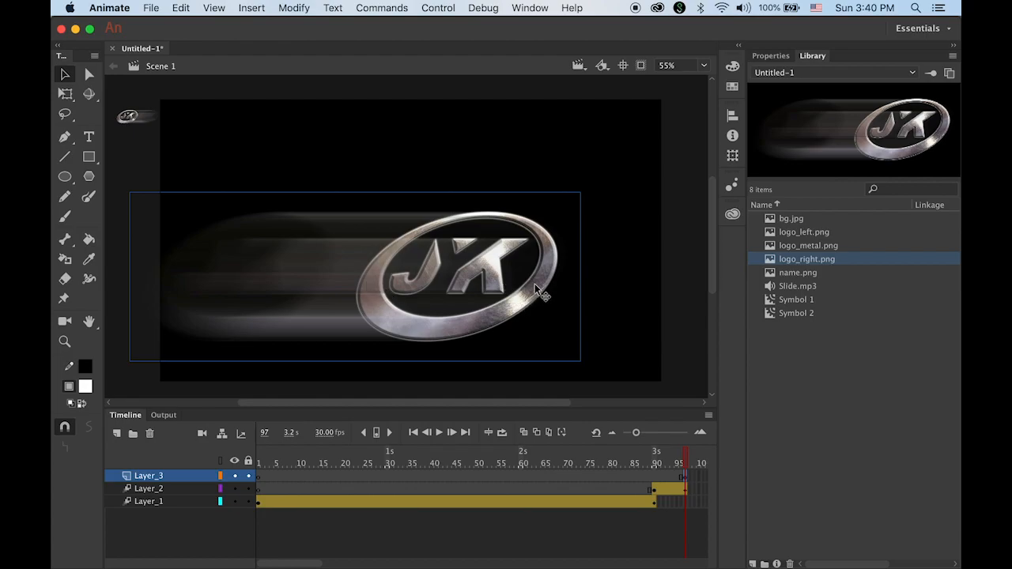
pyautogui.moveTo(528, 301); pyautogui.dragTo(131, 302)
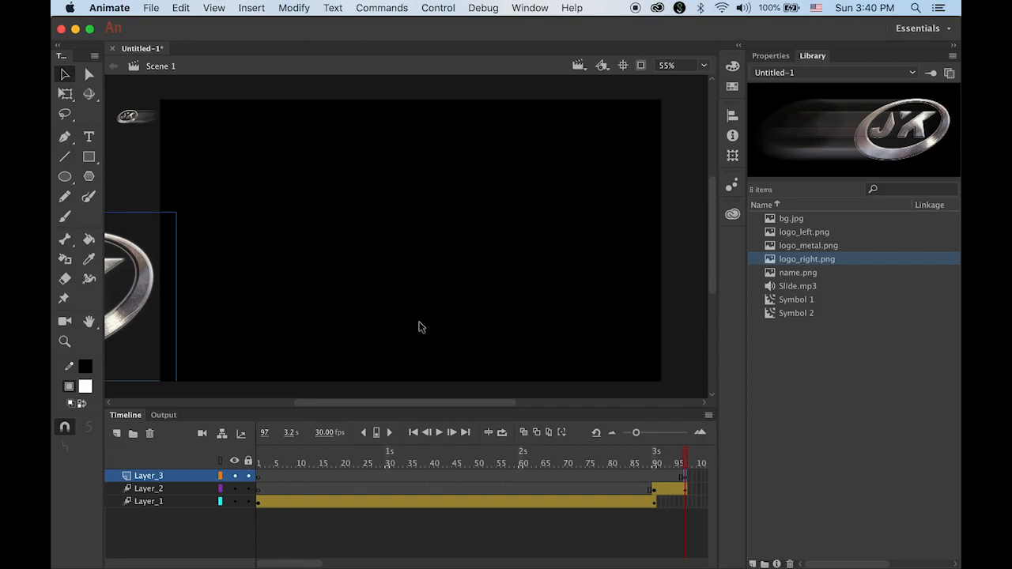
pyautogui.moveTo(412, 314); pyautogui.dragTo(440, 309)
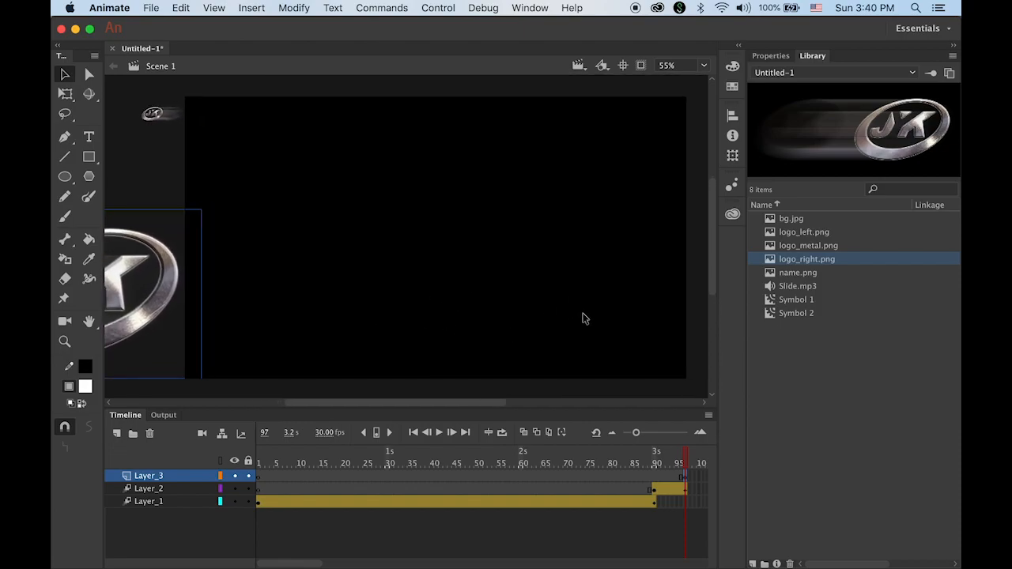
# - Create a motion tween for the large blurred logo on Layer_3 and insert a keyframe at frame 104
pyautogui.click(261, 8)
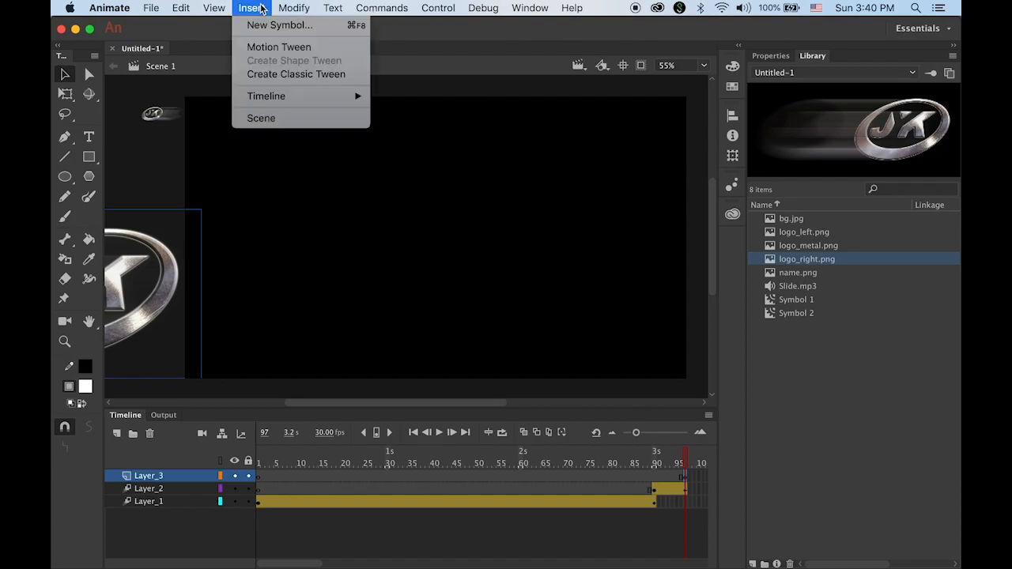
pyautogui.click(279, 47)
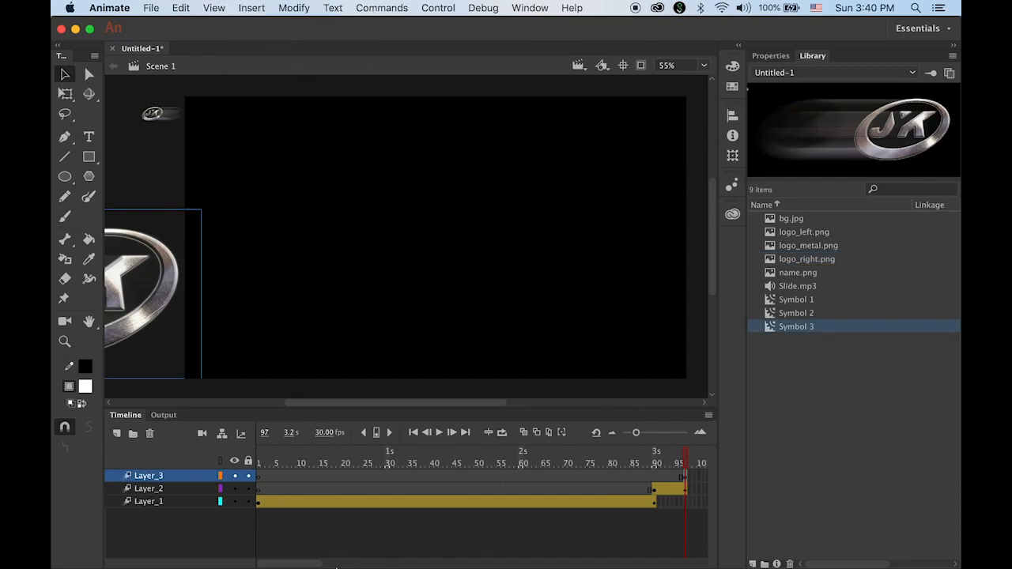
pyautogui.hscroll(3, 409, 552)
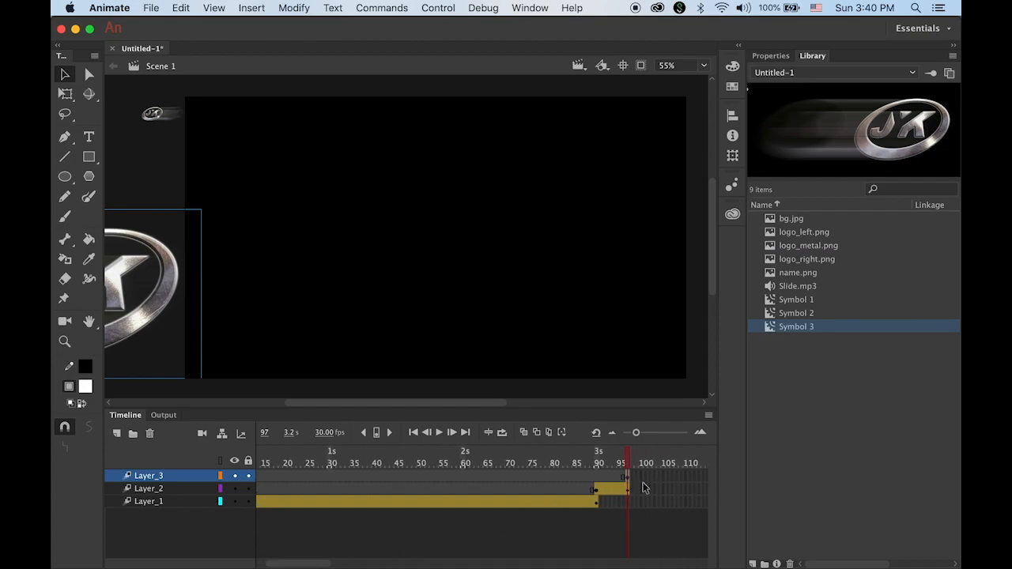
pyautogui.click(654, 476)
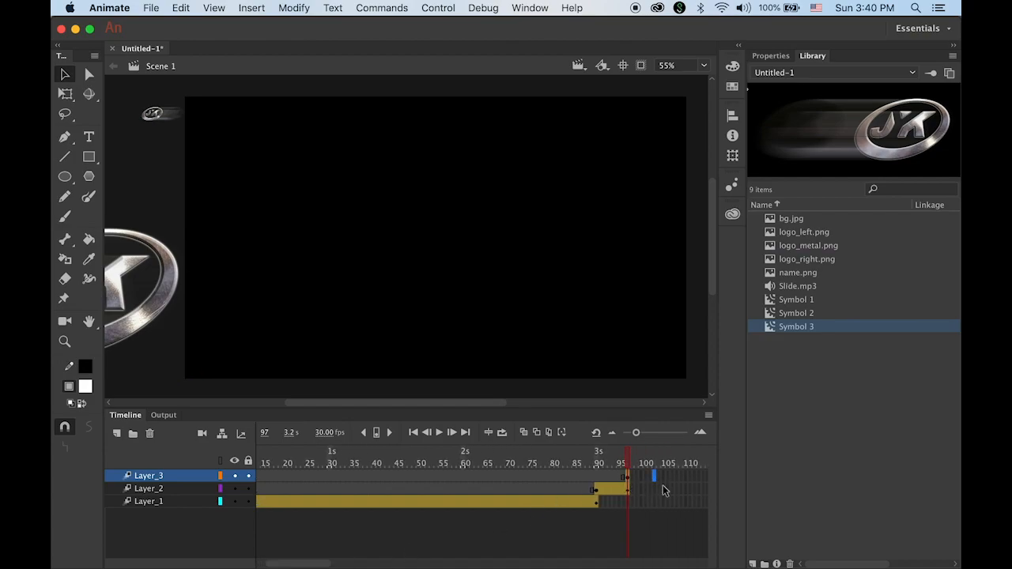
pyautogui.click(659, 477)
pyautogui.click(377, 434)
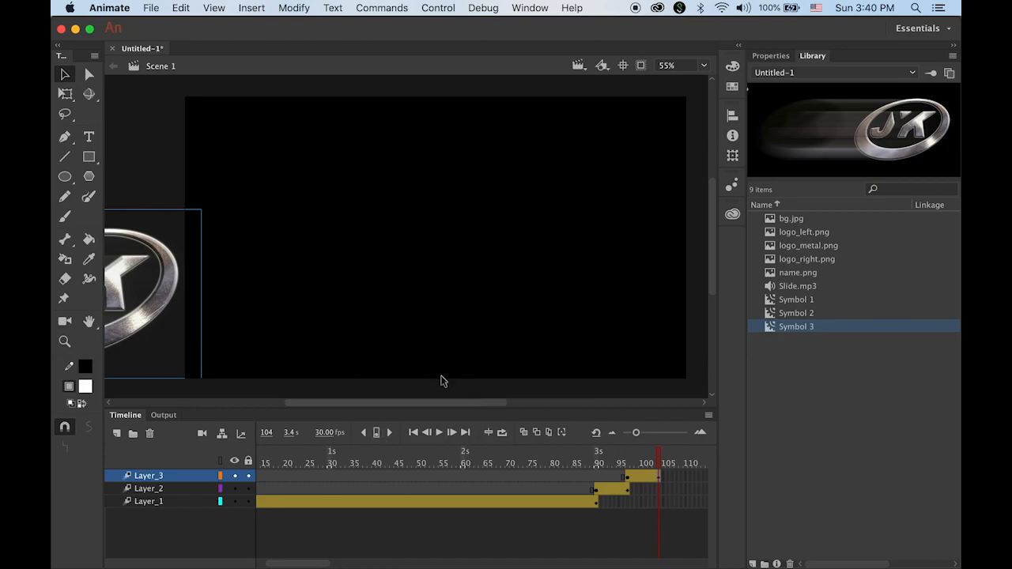
# - Move the large blurred logo horizontally across and past the stage's right edge at frame 104, and scrub back to the first frame
pyautogui.moveTo(135, 315); pyautogui.dragTo(648, 356)
pyautogui.moveTo(327, 317); pyautogui.dragTo(693, 340)
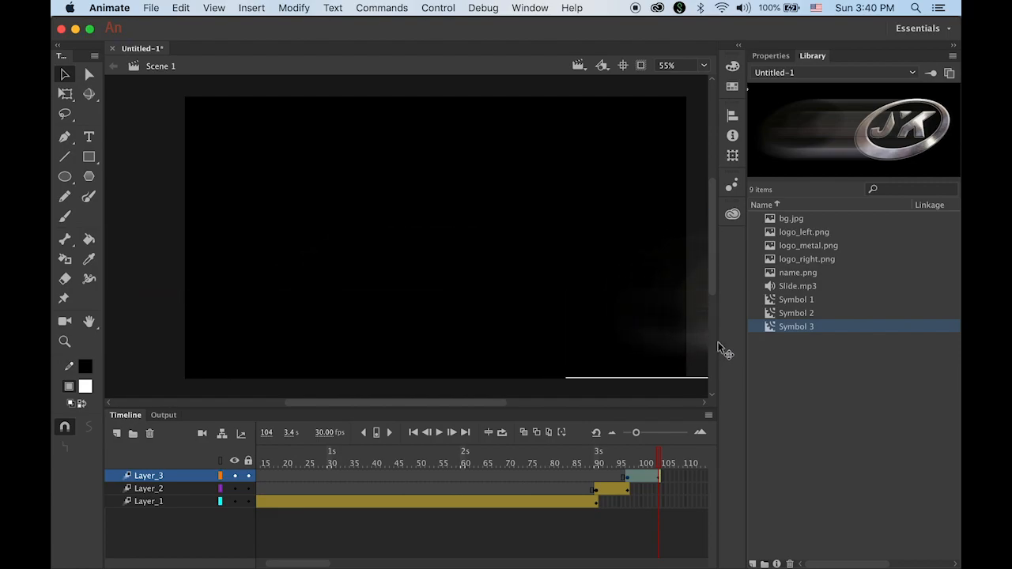
pyautogui.moveTo(752, 352); pyautogui.dragTo(782, 353)
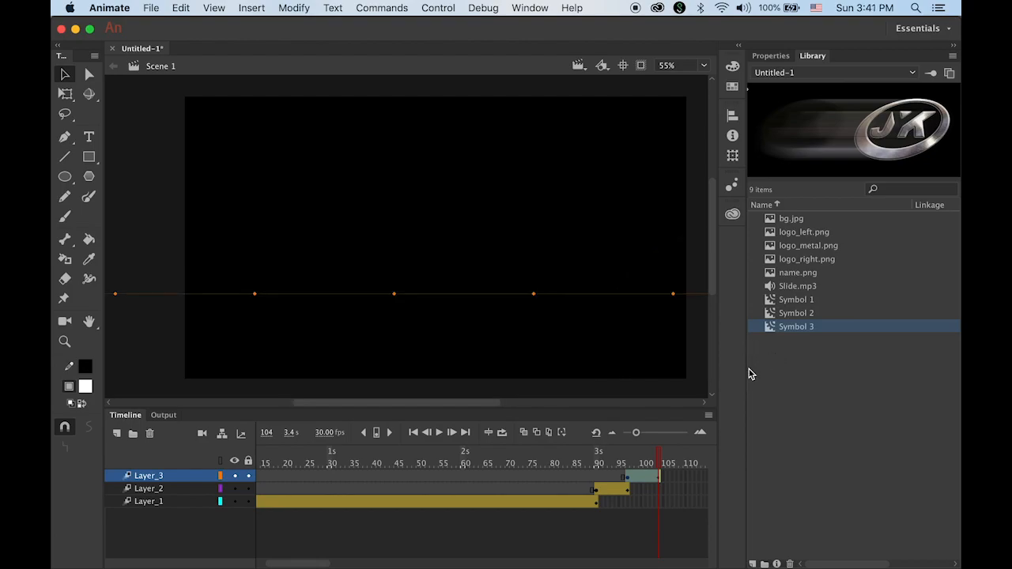
pyautogui.moveTo(660, 456); pyautogui.dragTo(68, 430)
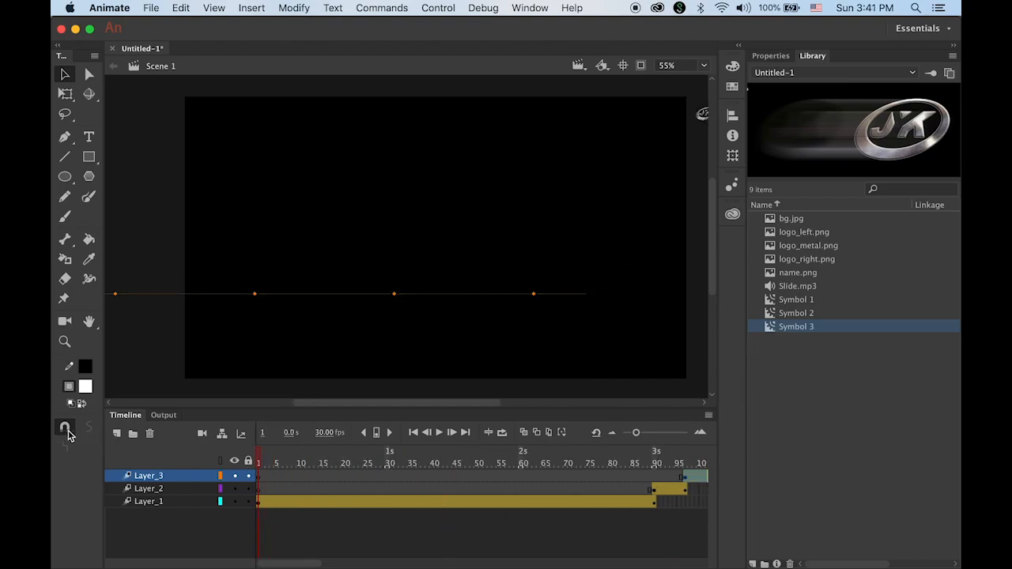
# - Play the animation from the first frame to review the logo passes on the three layers
pyautogui.click(439, 433)
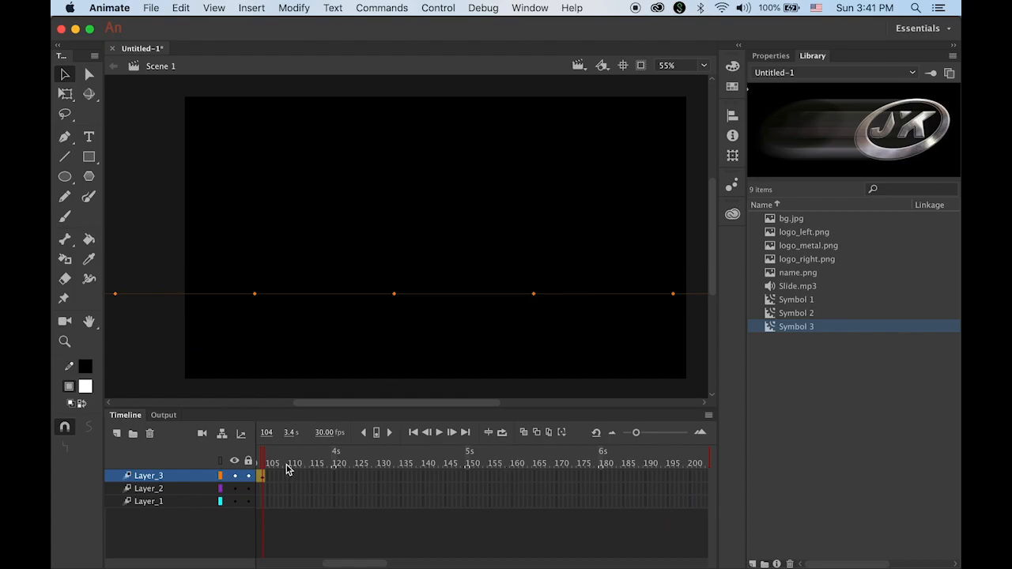
pyautogui.click(416, 434)
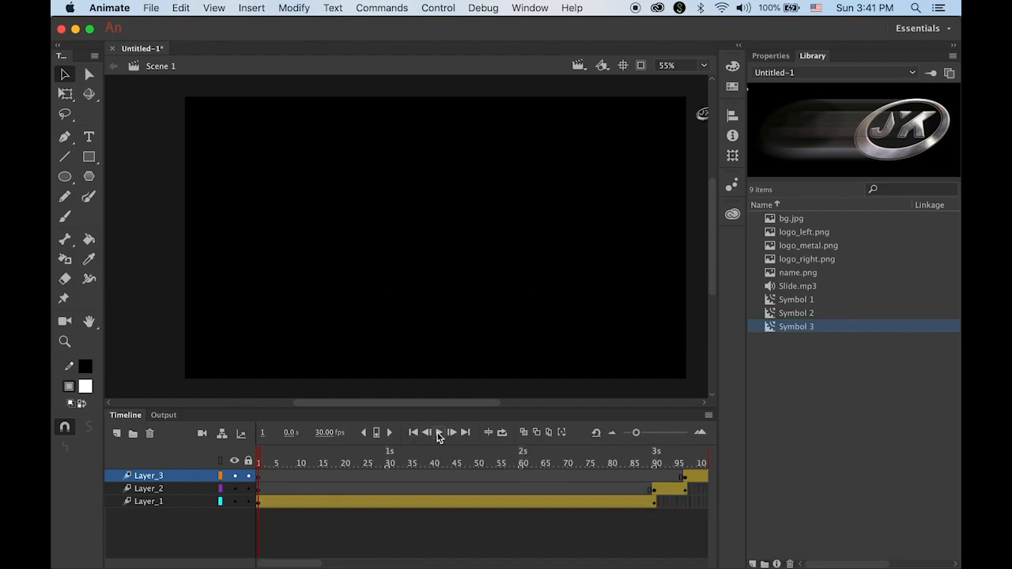
pyautogui.click(440, 434)
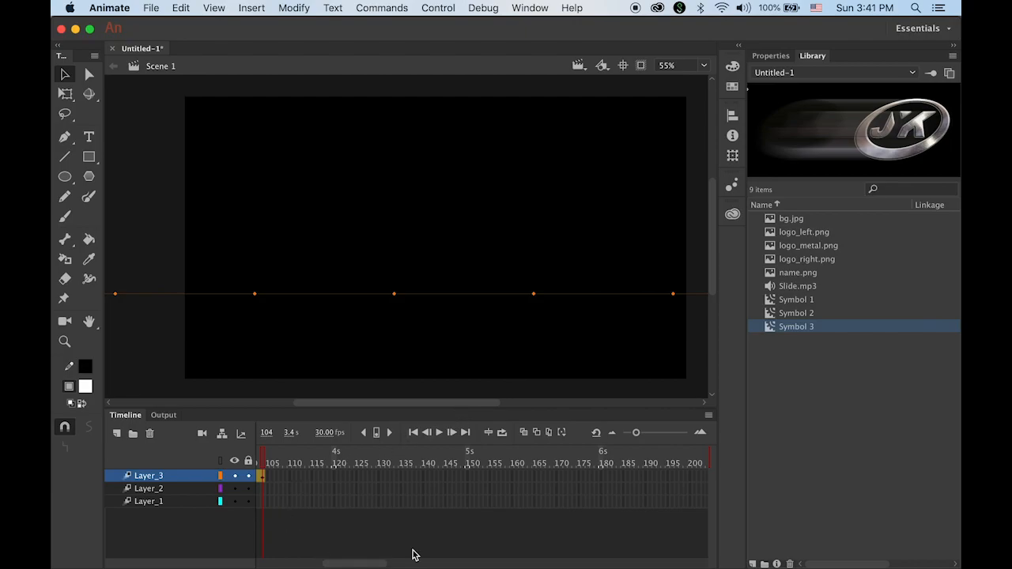
# - Add a new layer above Layer_3 and insert a blank keyframe on it at frame 104
pyautogui.moveTo(355, 565); pyautogui.dragTo(307, 547)
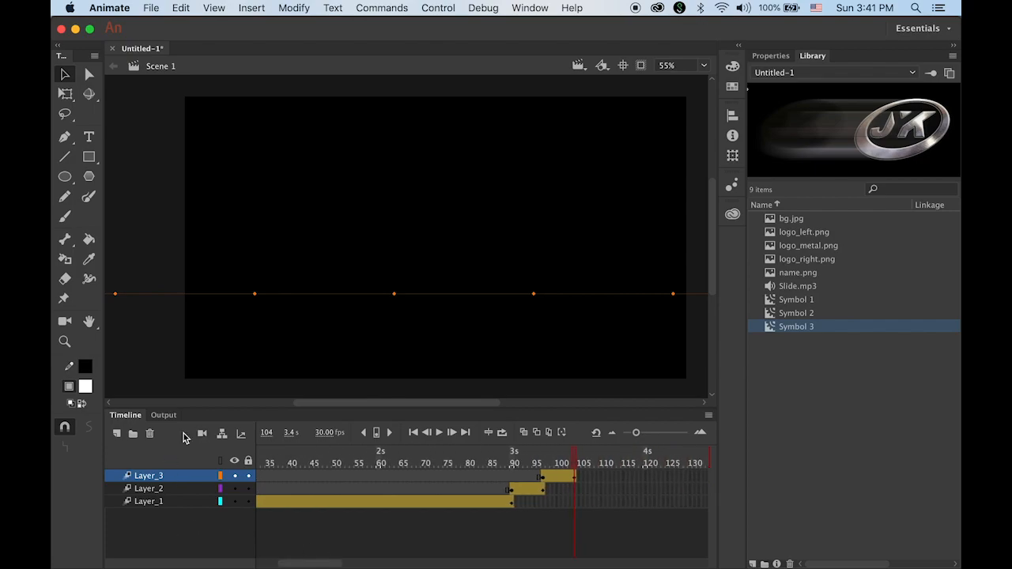
pyautogui.click(117, 433)
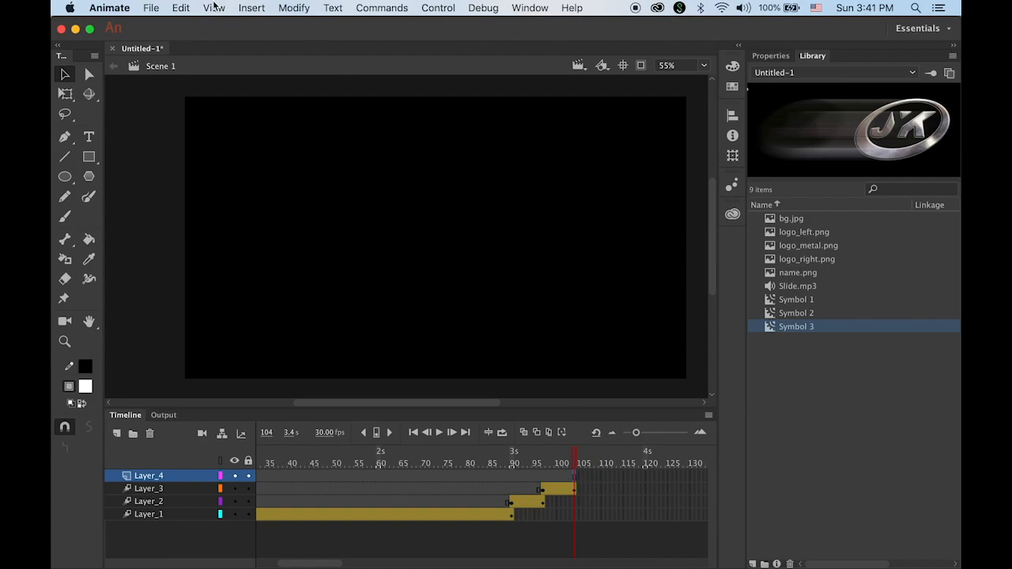
pyautogui.click(250, 7)
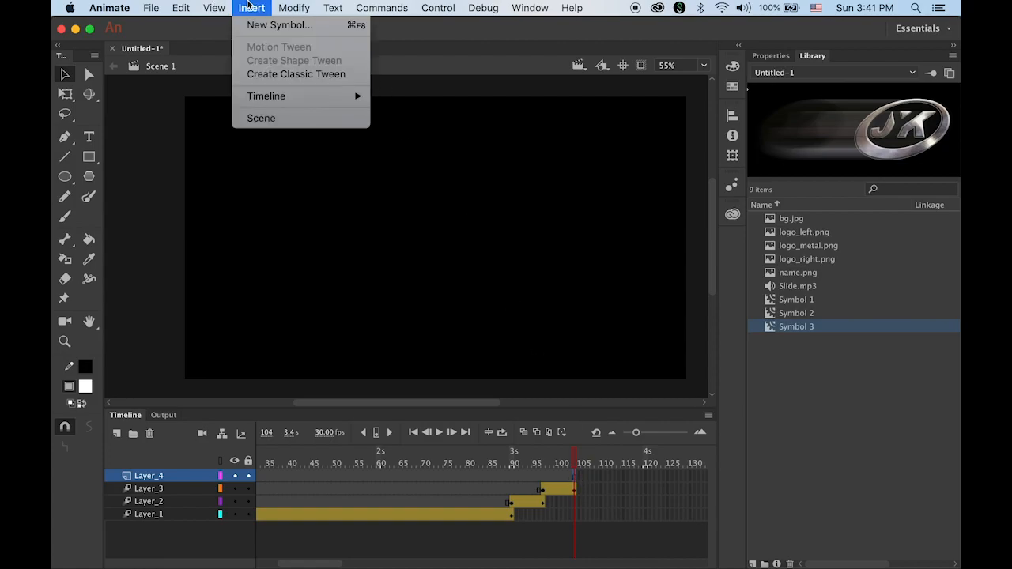
pyautogui.moveTo(310, 98)
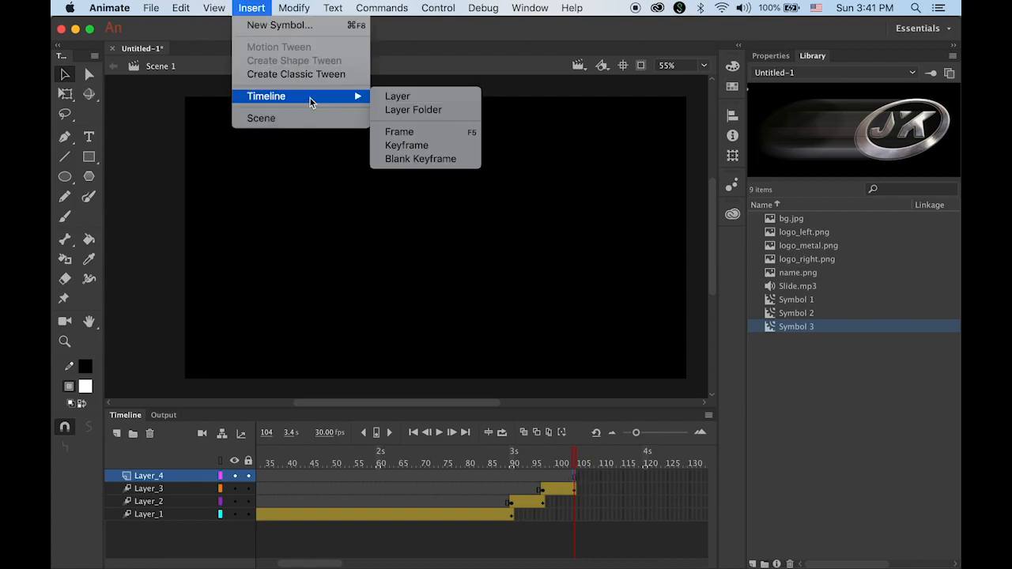
pyautogui.click(461, 160)
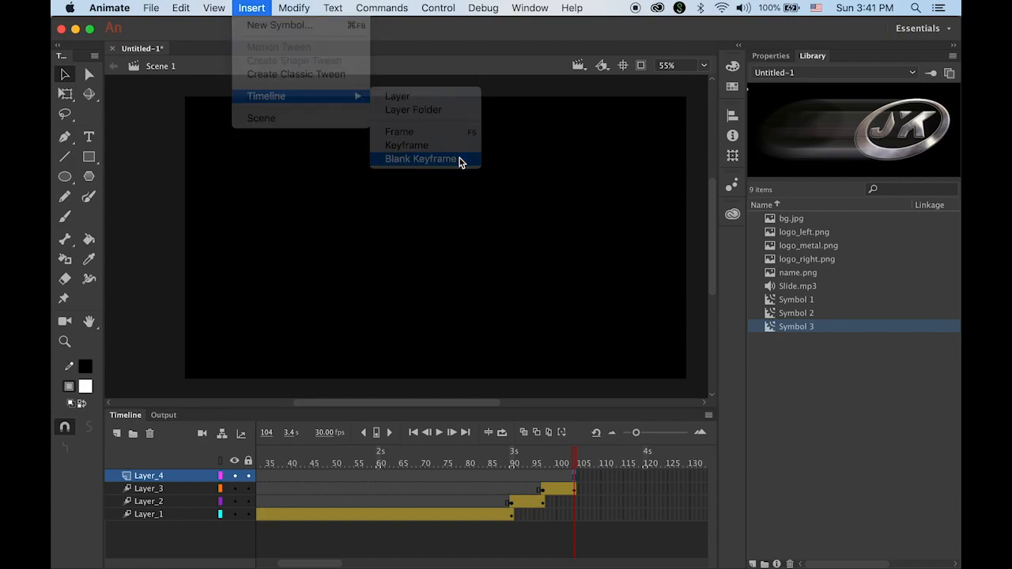
# - Place logo_left.png near the stage's centre on Layer_4 at frame 104 and scale it proportionally to about half size
pyautogui.click(772, 235)
pyautogui.moveTo(772, 235); pyautogui.dragTo(450, 245)
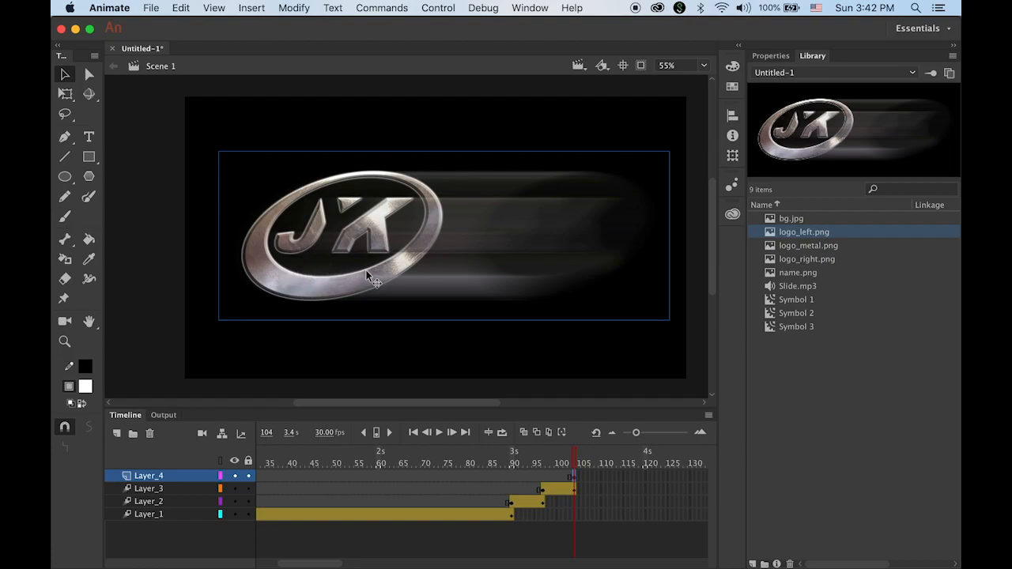
pyautogui.click(66, 95)
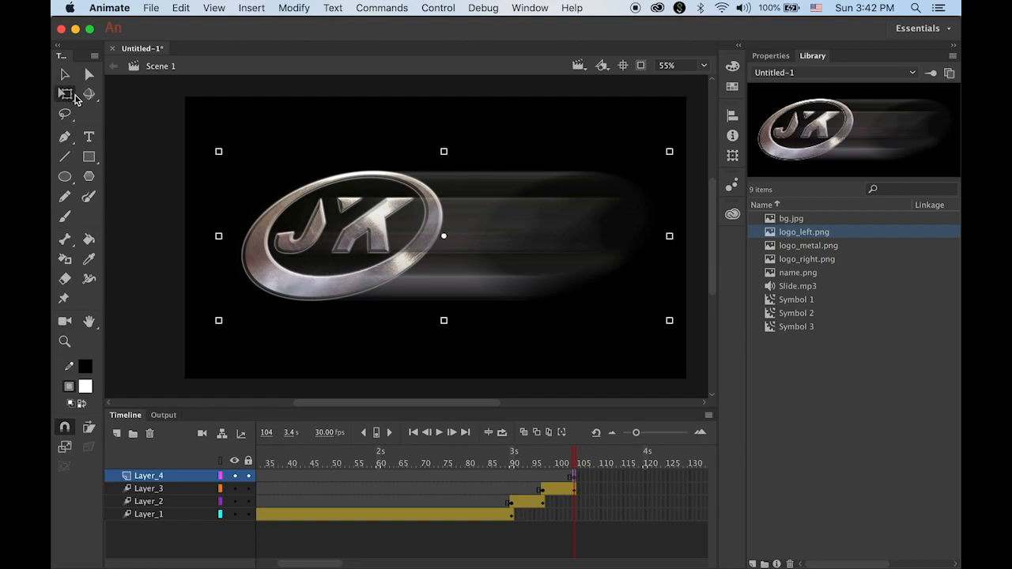
pyautogui.moveTo(239, 160); pyautogui.dragTo(284, 195)
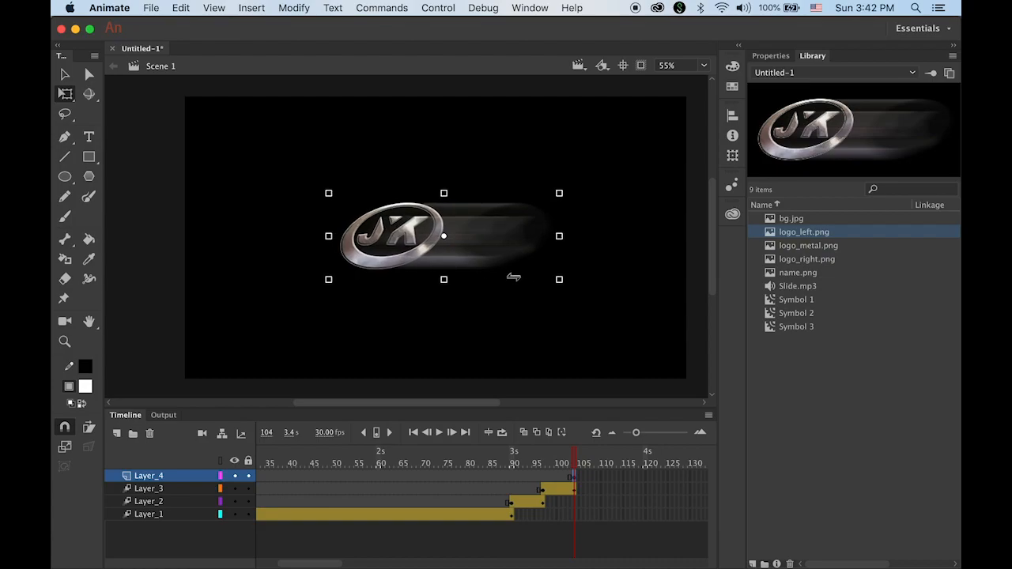
# - Move the half-size blurred logo horizontally to just outside the stage's right edge, vertically about mid-stage
pyautogui.click(65, 74)
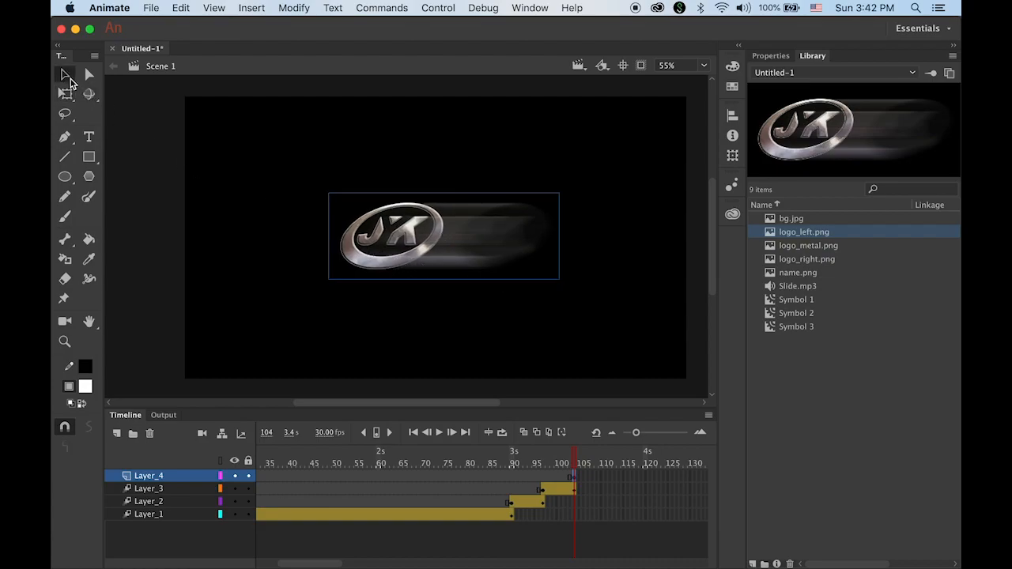
pyautogui.moveTo(366, 261); pyautogui.dragTo(709, 289)
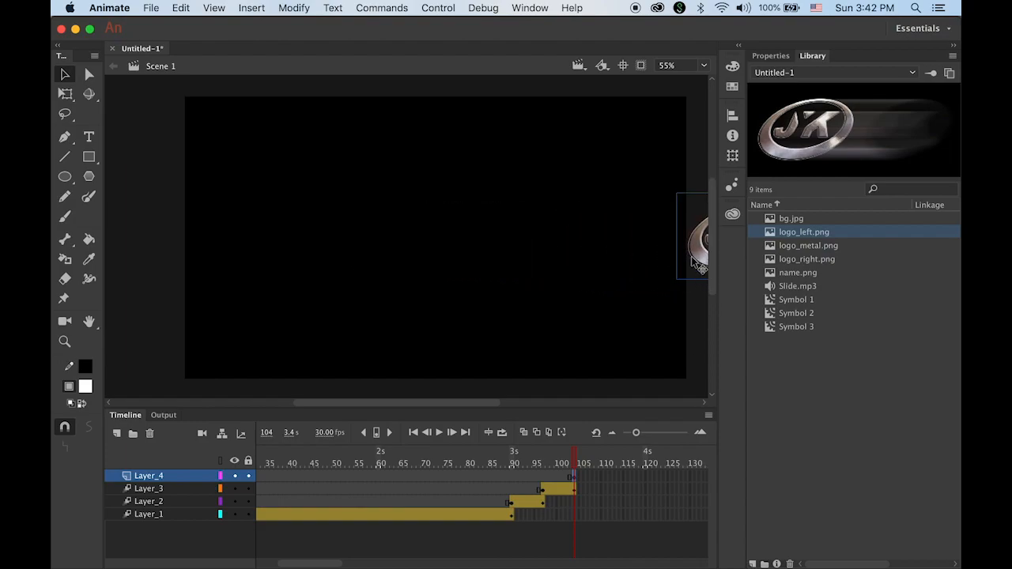
pyautogui.press('Right')
pyautogui.press('Right')
pyautogui.press('Right')
pyautogui.press('Right')
pyautogui.press('Right')
# - Create a motion tween for the blurred logo on Layer_4 and move it horizontally to the stage's centre at a frame 109 keyframe
pyautogui.click(243, 7)
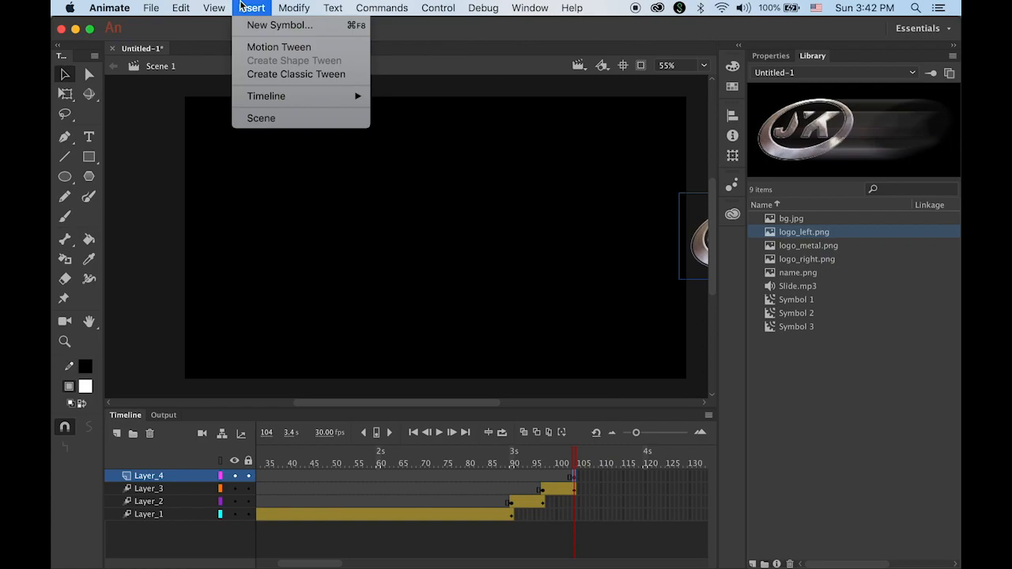
pyautogui.click(280, 48)
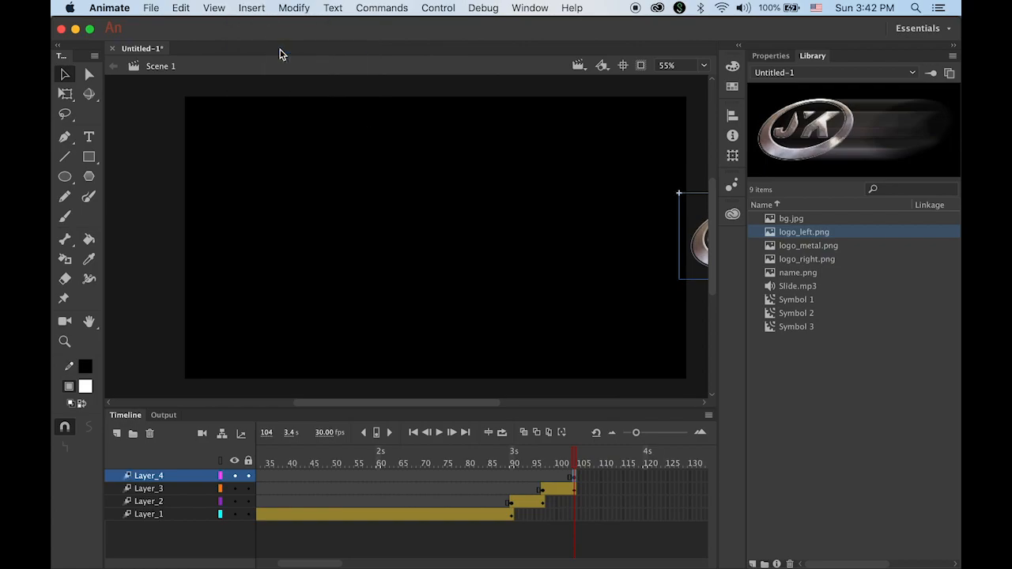
pyautogui.click(600, 477)
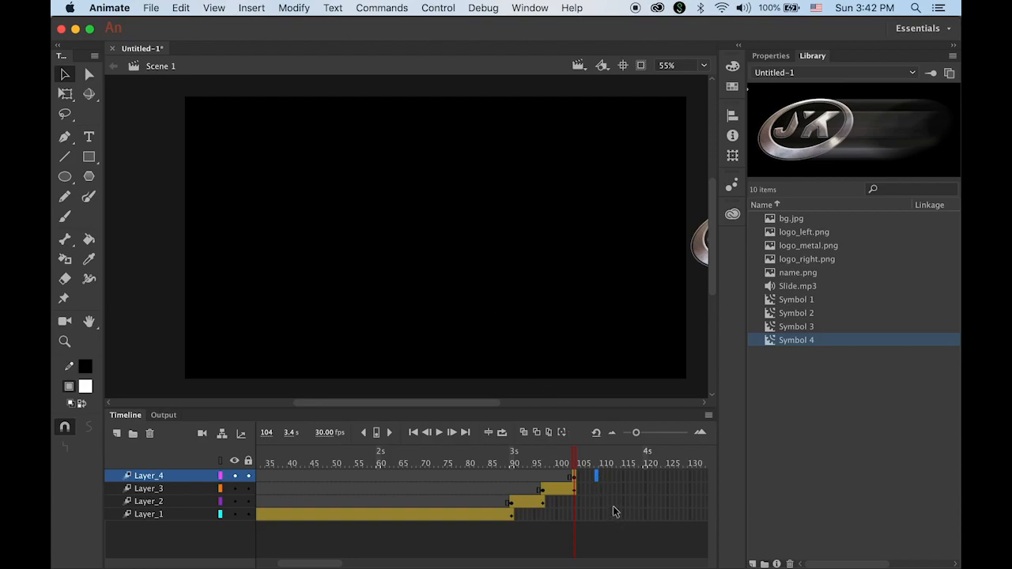
pyautogui.click(377, 432)
pyautogui.moveTo(698, 251); pyautogui.dragTo(401, 260)
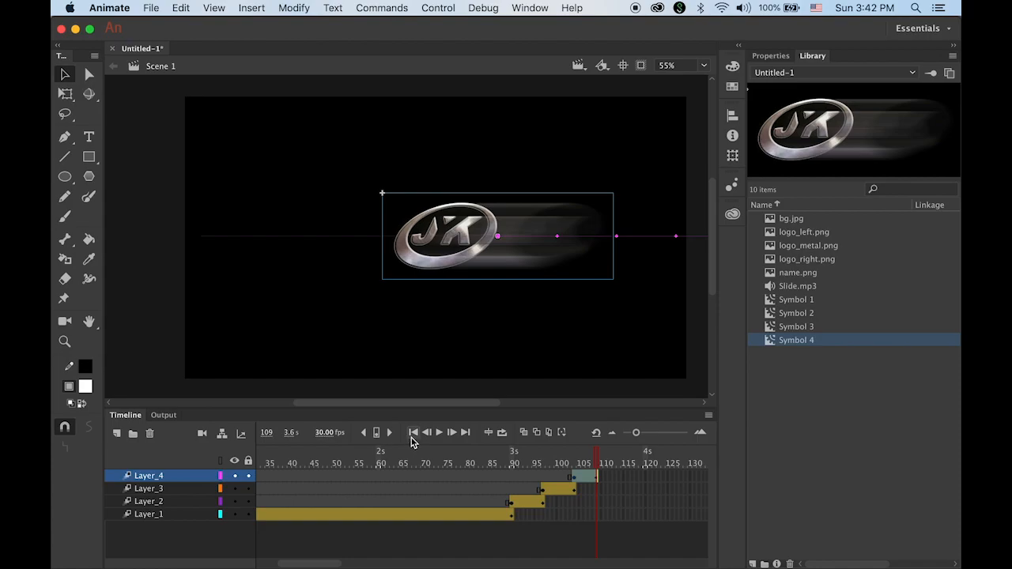
# - Play the animation from the first frame to check the blurred logo's slide into the centre
pyautogui.click(413, 432)
pyautogui.click(439, 433)
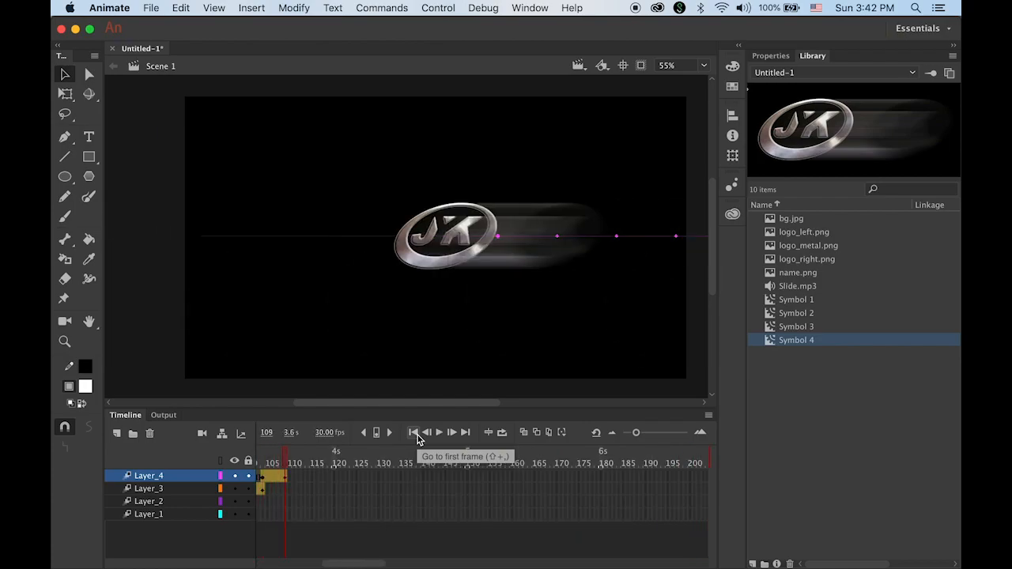
pyautogui.click(413, 433)
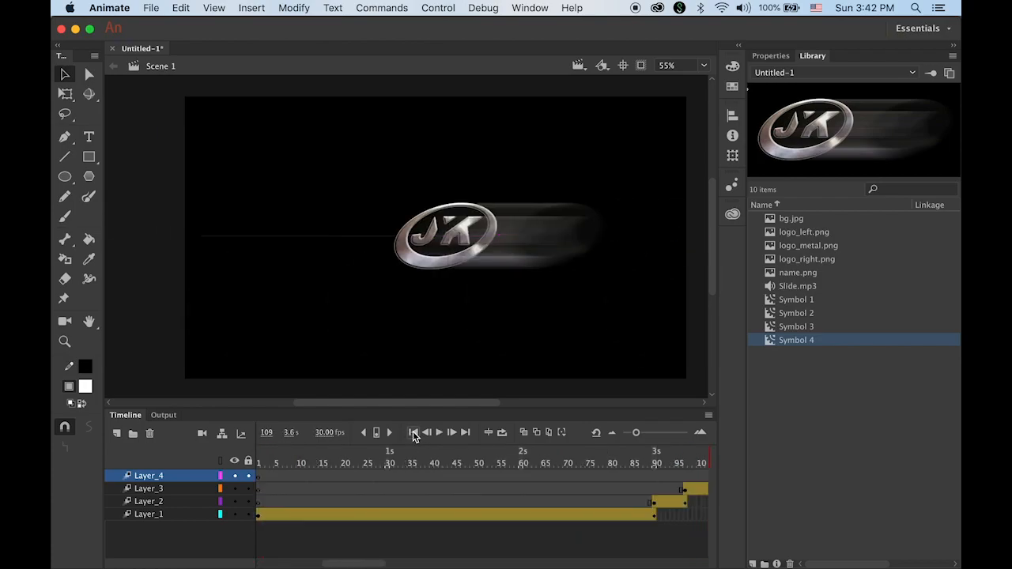
pyautogui.click(439, 432)
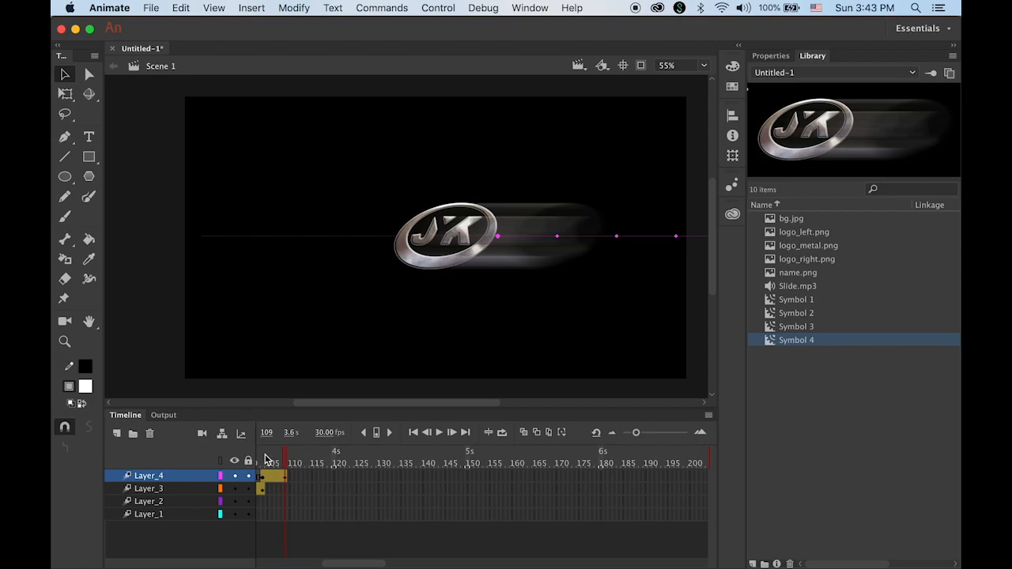
# - Add a new layer above Layer_4 and insert a blank keyframe on it at frame 109
pyautogui.moveTo(357, 565)
pyautogui.moveTo(354, 565); pyautogui.dragTo(310, 562)
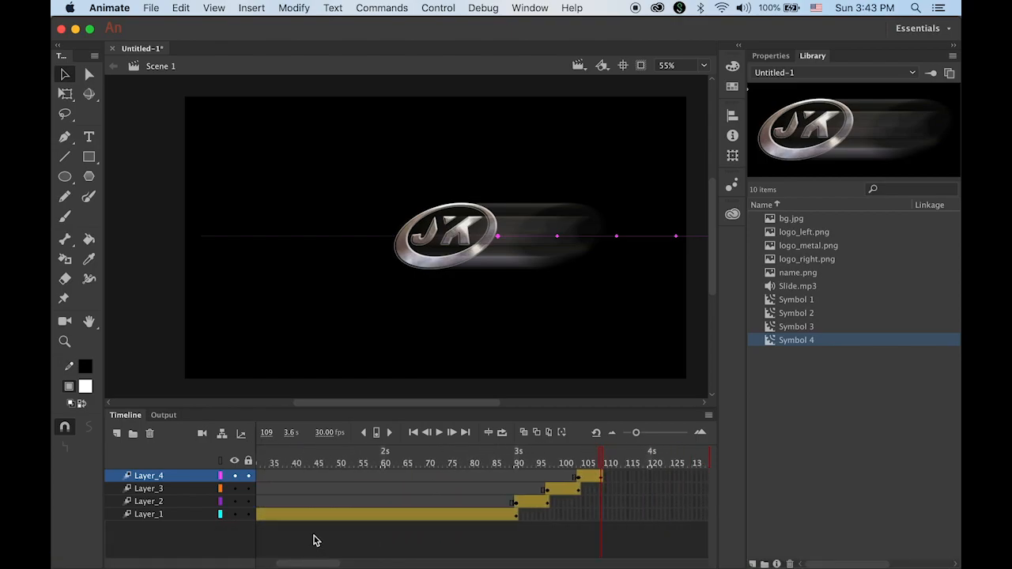
pyautogui.click(162, 476)
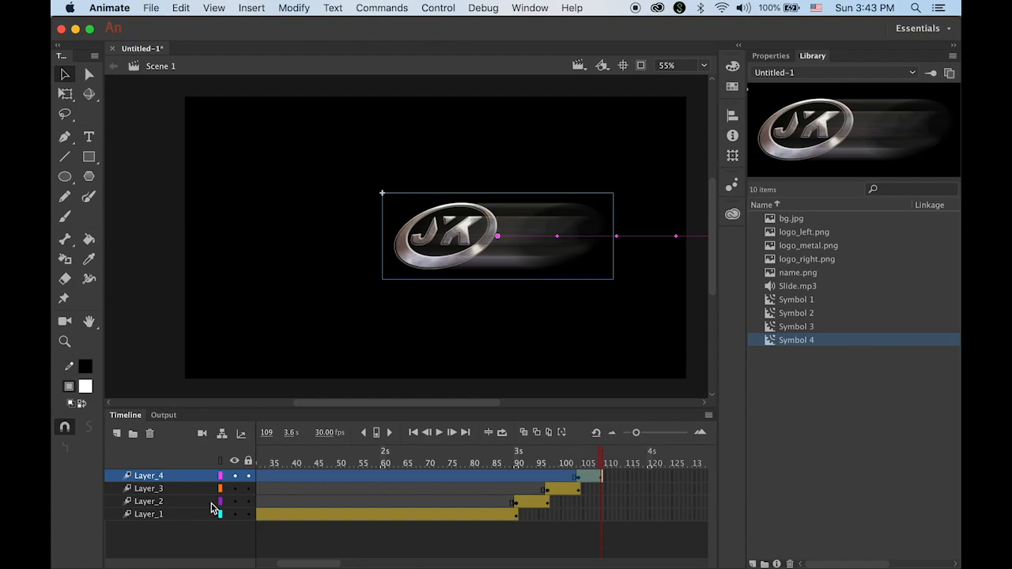
pyautogui.click(117, 434)
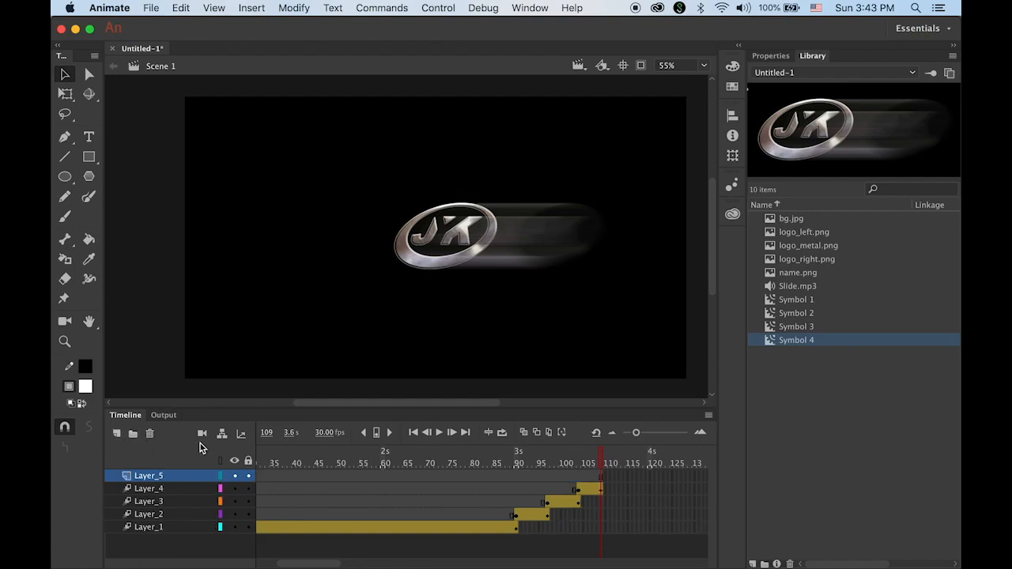
pyautogui.click(261, 7)
pyautogui.moveTo(289, 96)
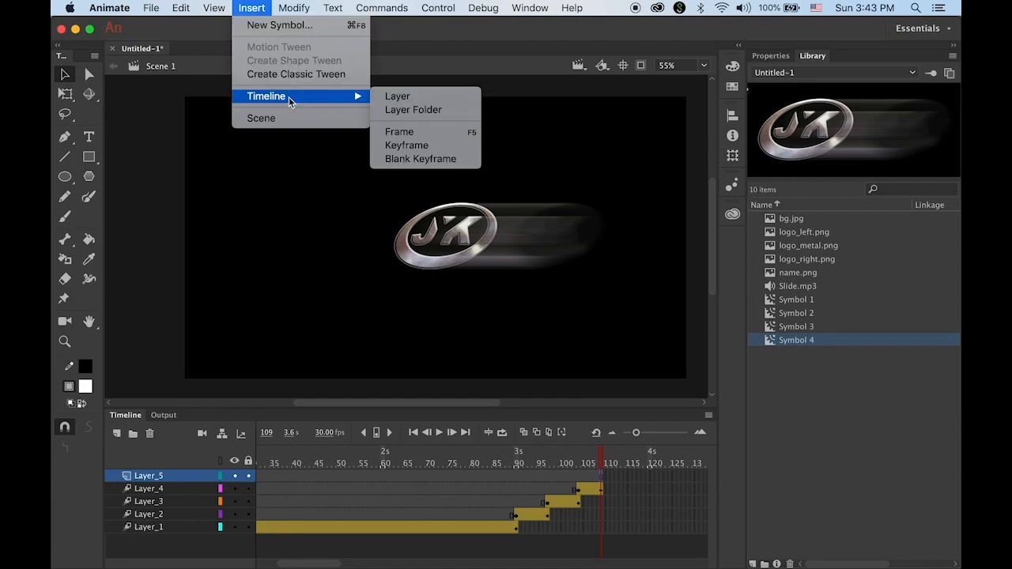
pyautogui.click(430, 160)
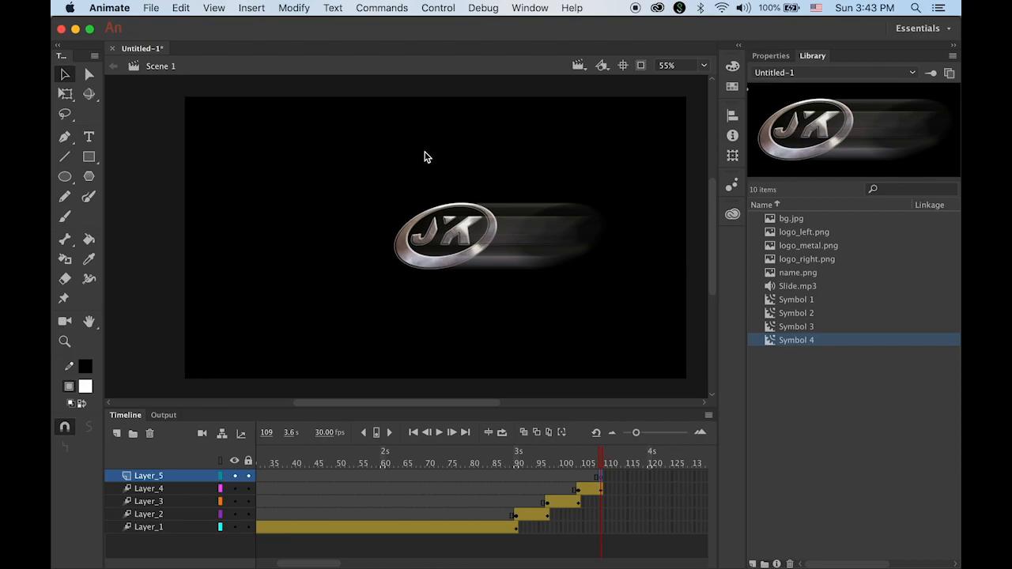
# - Place logo_metal.png over the blurred logo on Layer_5 and scale it proportionally to about half size to match
pyautogui.click(781, 249)
pyautogui.moveTo(772, 252); pyautogui.dragTo(424, 248)
pyautogui.moveTo(456, 287)
pyautogui.mouseDown()
pyautogui.moveTo(465, 290)
pyautogui.moveTo(460, 283)
pyautogui.mouseUp()
pyautogui.click(65, 93)
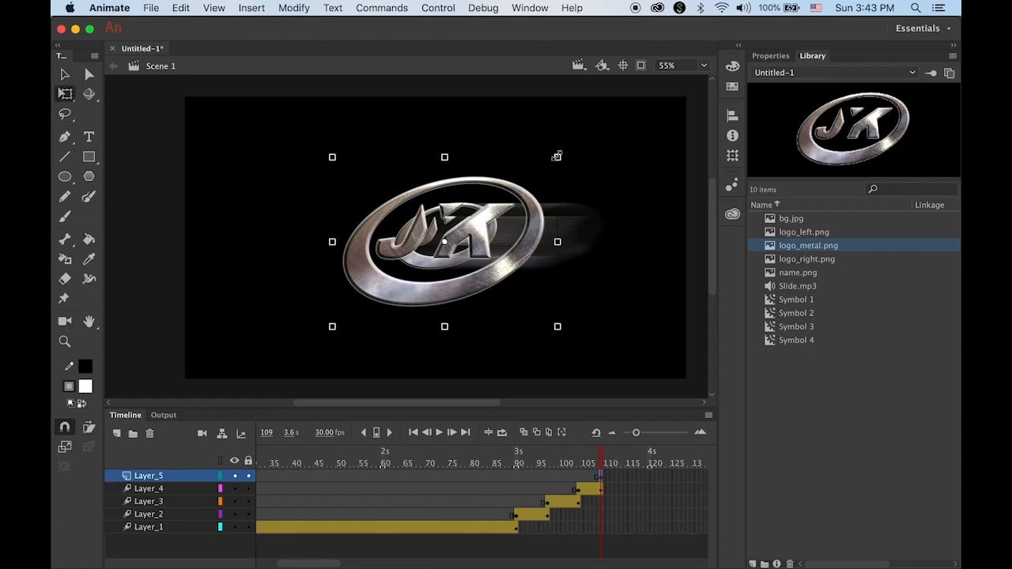
pyautogui.moveTo(556, 155); pyautogui.dragTo(503, 196)
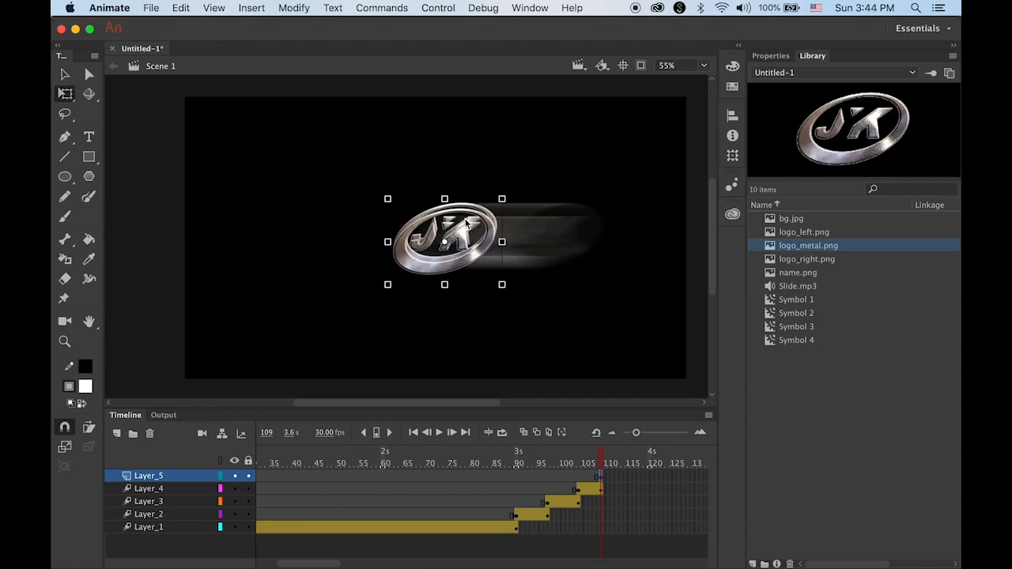
# - Nudge the metal logo up and slightly right until it lies exactly over the blurred logo's emblem
pyautogui.press('Up')
pyautogui.press('Up')
pyautogui.press('Up')
pyautogui.press('Up')
pyautogui.press('Up')
pyautogui.press('Up')
pyautogui.press('Up')
pyautogui.press('Up')
pyautogui.press('Up')
pyautogui.press('Up')
pyautogui.press('Up')
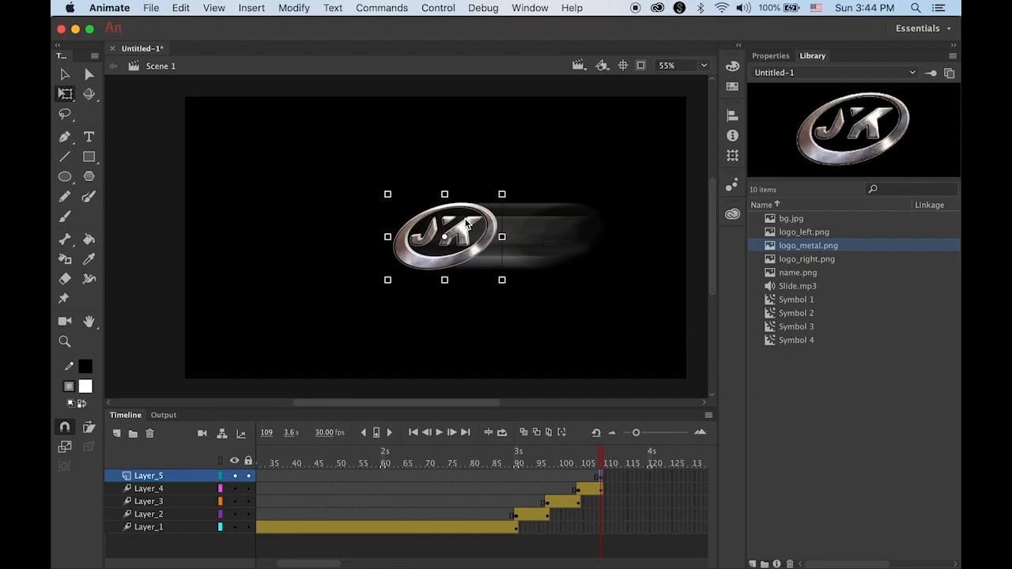
pyautogui.press('Right')
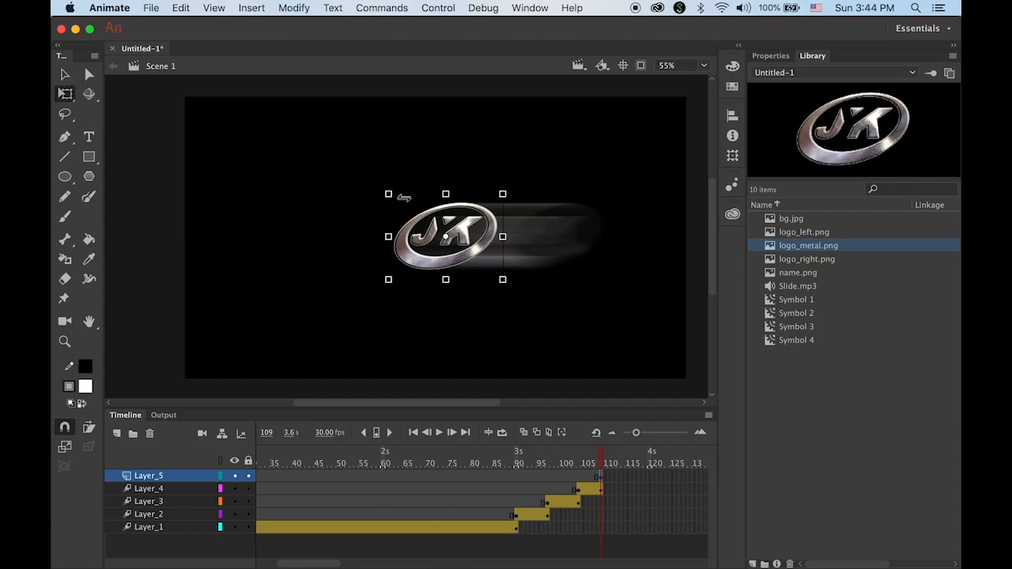
# - Create a motion tween for the metal logo on Layer_5 and enlarge it proportionally to about 1.5 times at frame 113
pyautogui.press('v')
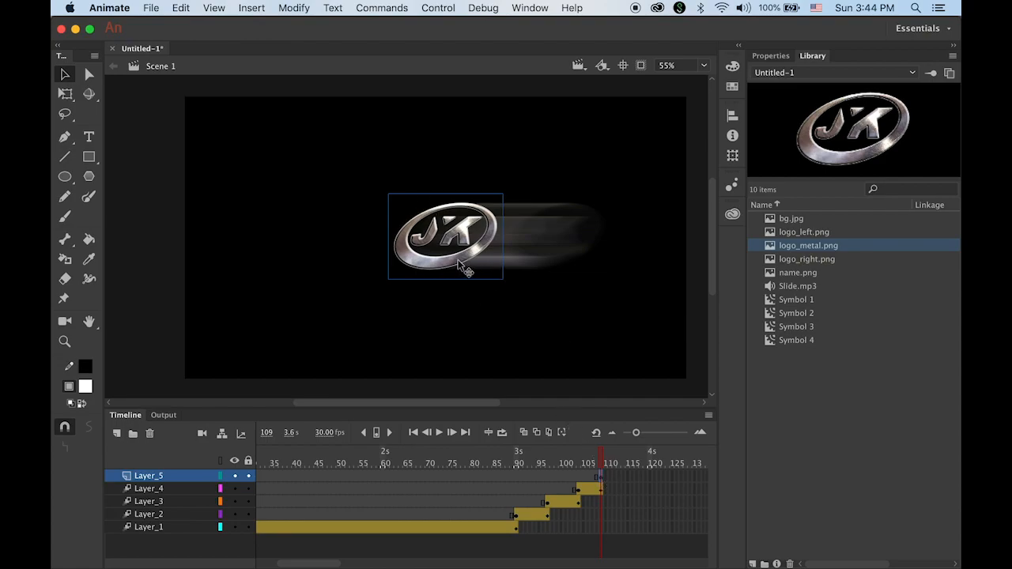
pyautogui.click(249, 9)
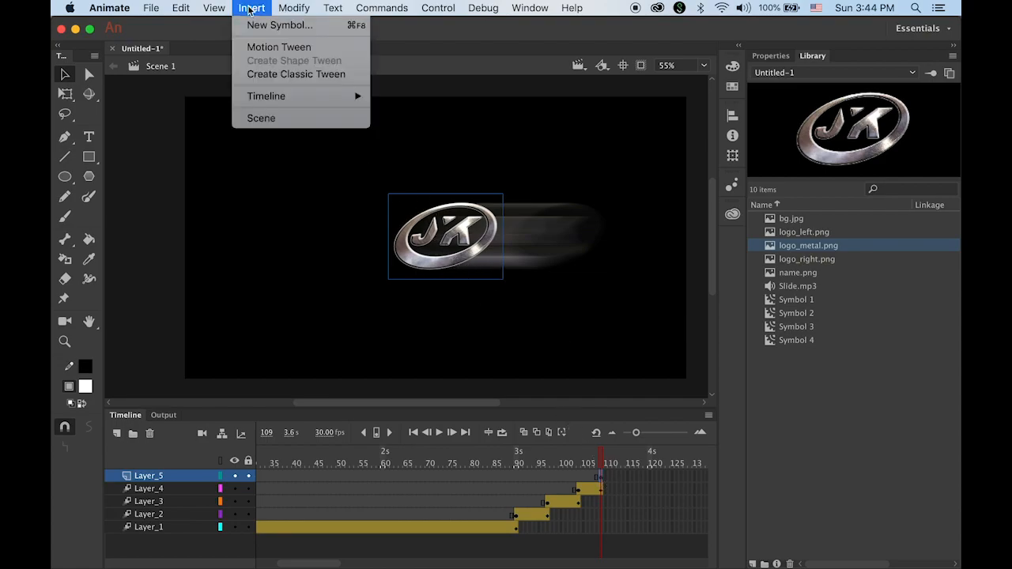
pyautogui.click(277, 48)
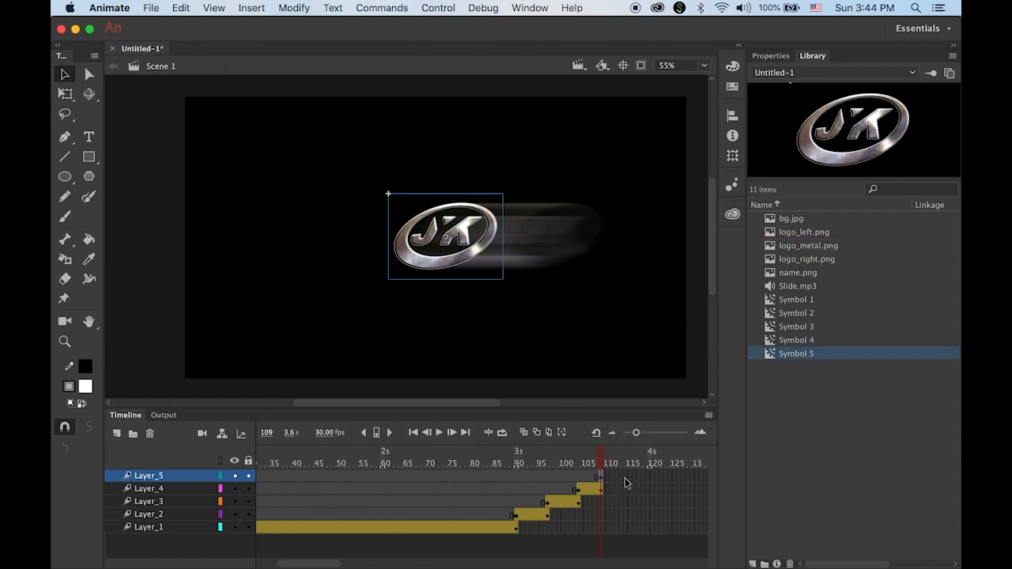
pyautogui.click(627, 476)
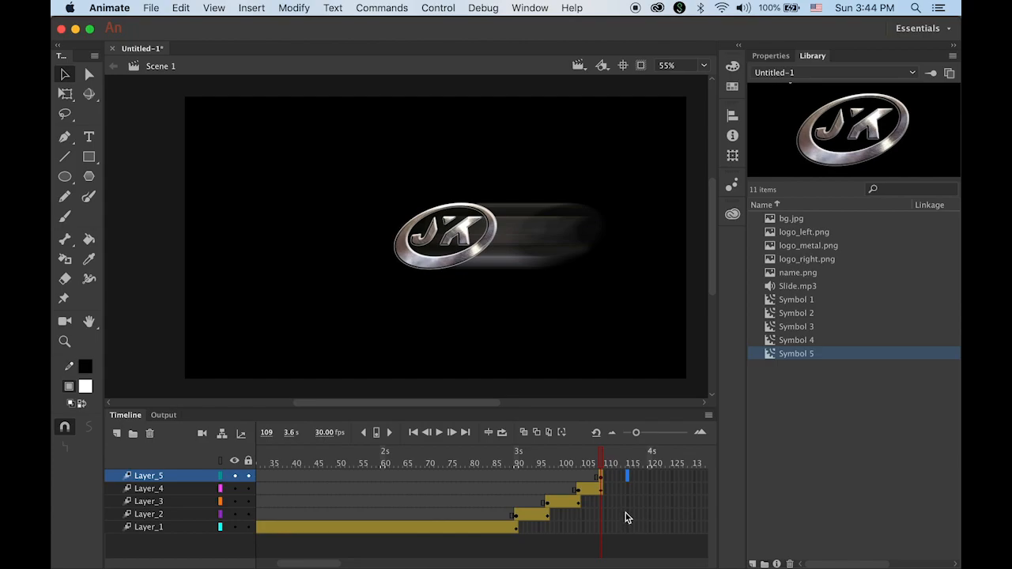
pyautogui.click(619, 477)
pyautogui.click(65, 93)
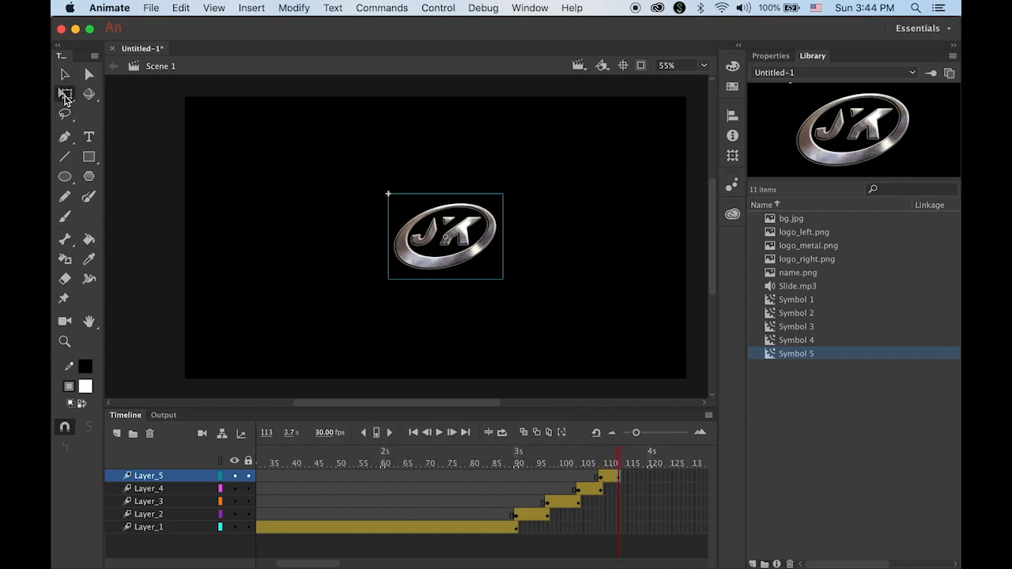
pyautogui.moveTo(503, 196); pyautogui.dragTo(554, 171)
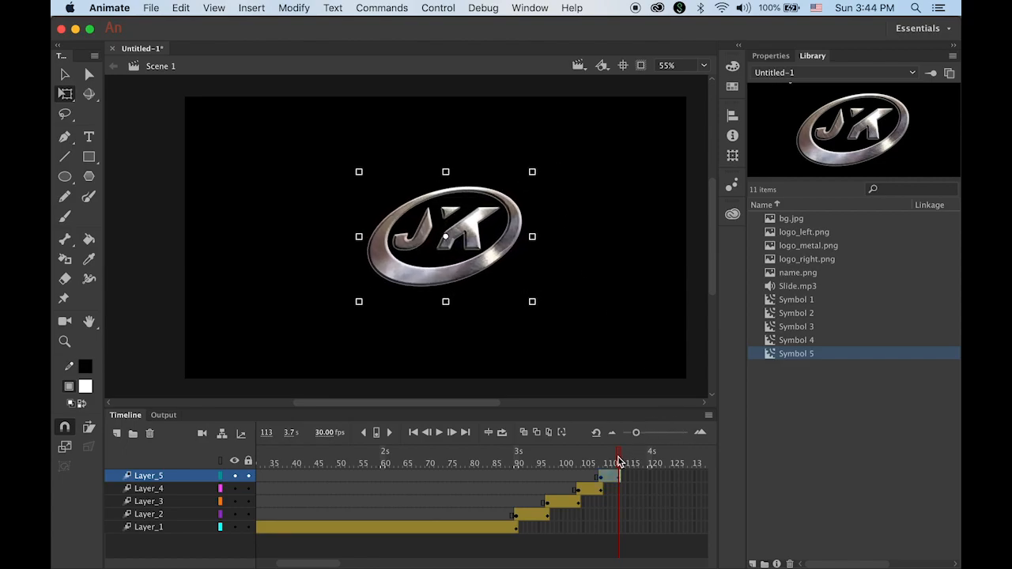
# - Play the animation from the first frame to check the metal logo's growth on Layer_5
pyautogui.click(413, 433)
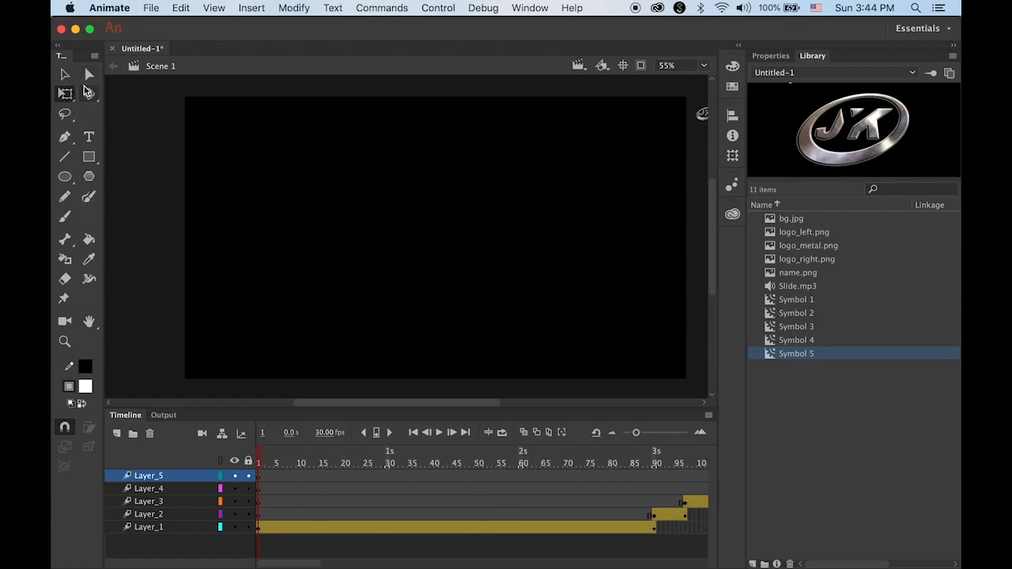
pyautogui.click(65, 75)
pyautogui.click(431, 430)
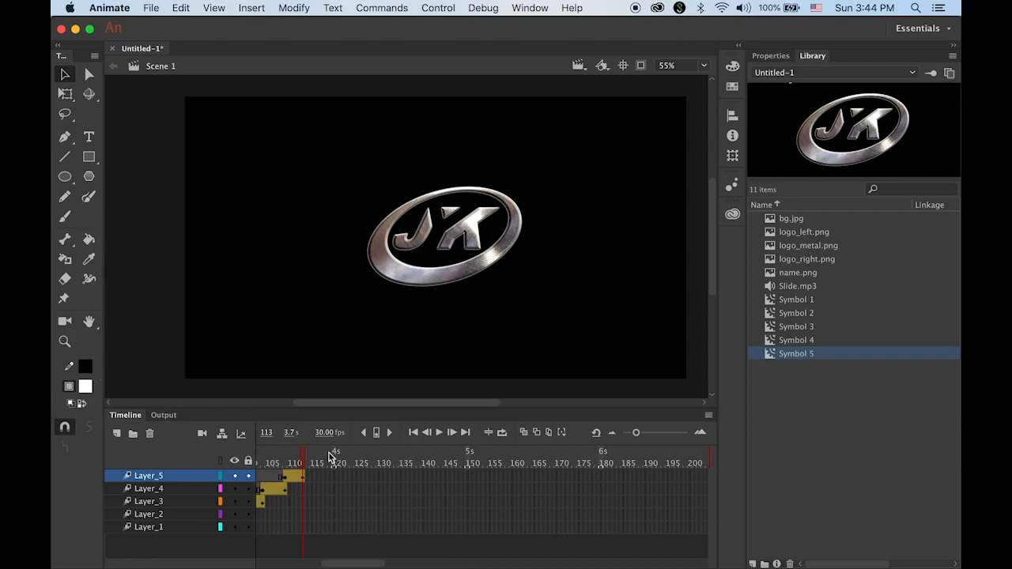
pyautogui.click(412, 432)
pyautogui.click(440, 434)
# - Switch to Photoshop, examine the logo, name and title arrangement in layout.psd, and return to Animate
pyautogui.moveTo(96, 566)
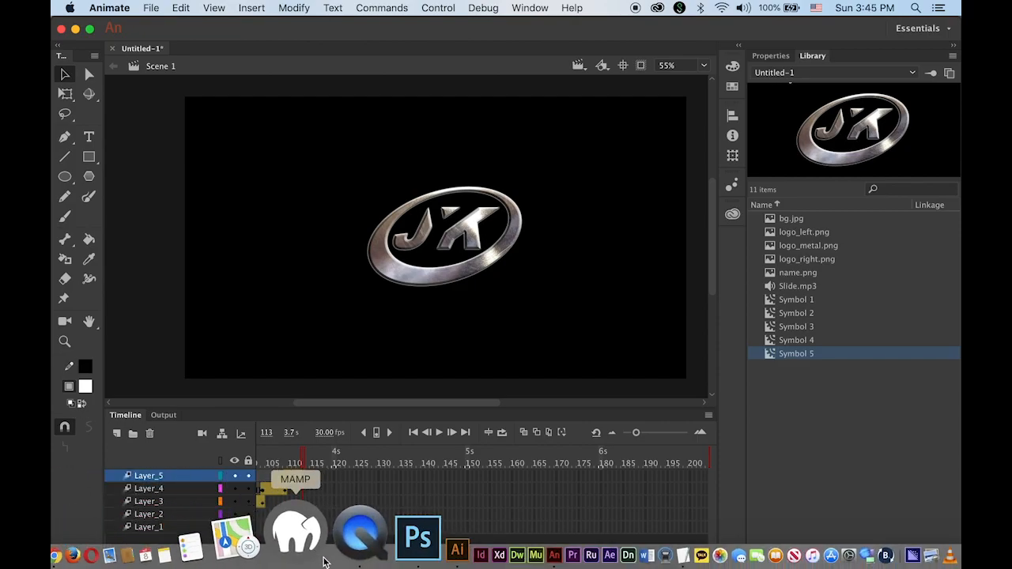
pyautogui.click(347, 532)
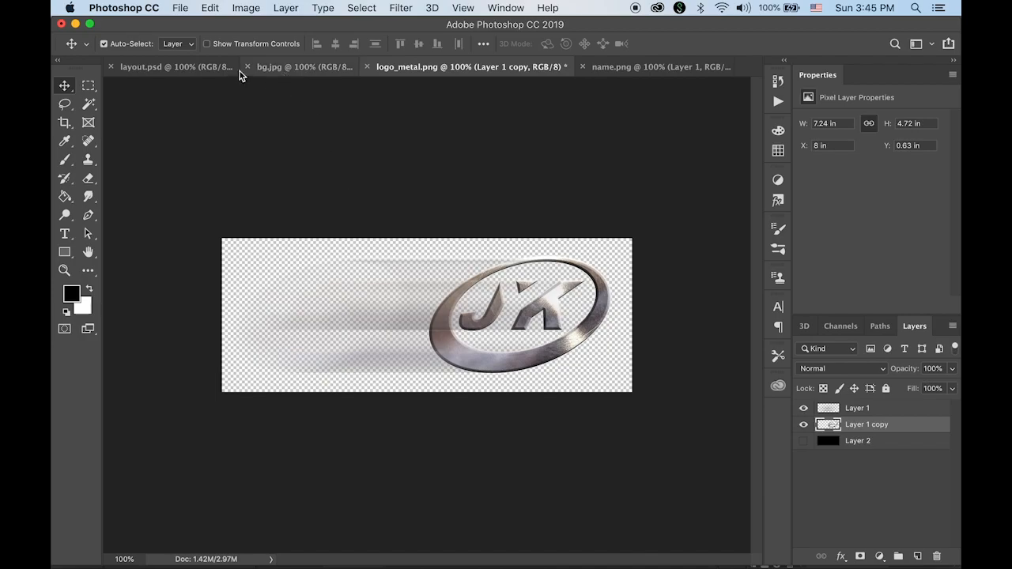
pyautogui.click(188, 72)
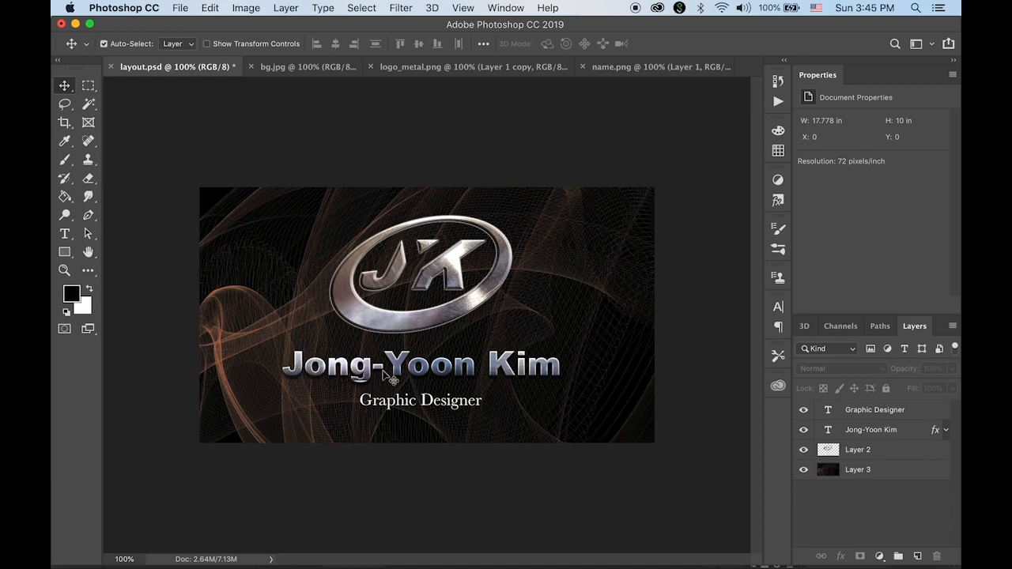
pyautogui.moveTo(380, 558)
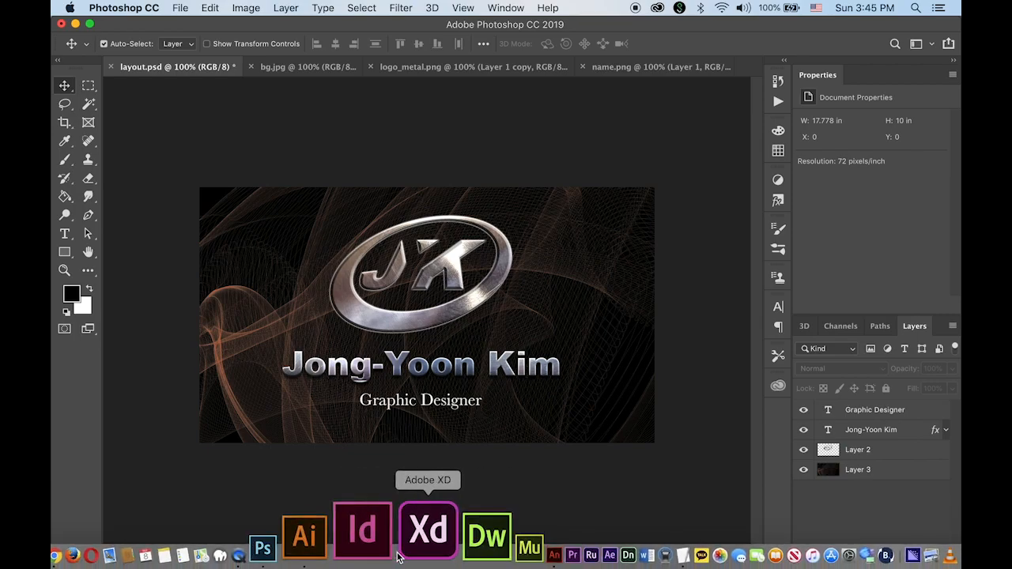
pyautogui.click(465, 545)
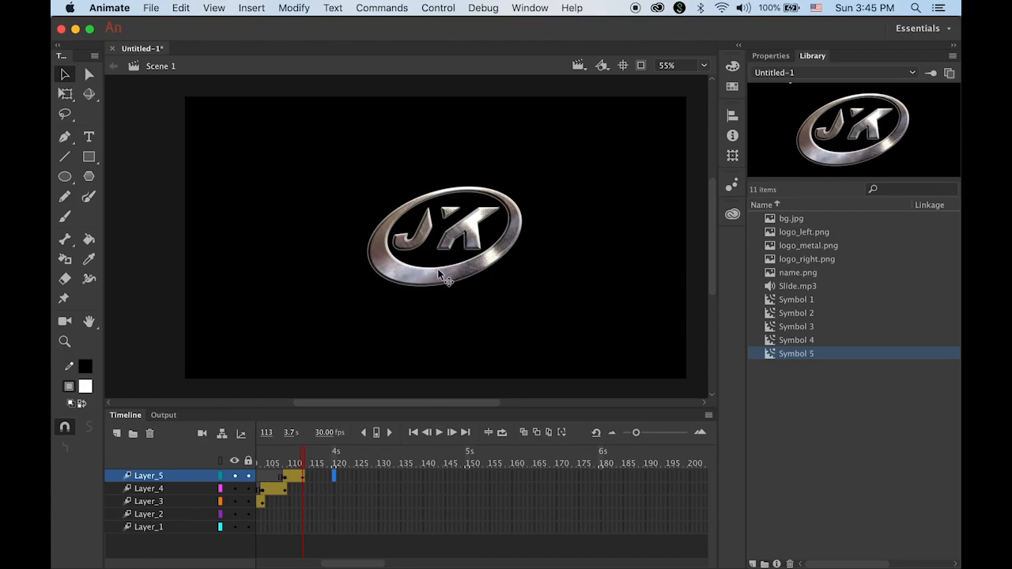
# - Move the metal logo straight up at frame 113 and enlarge it proportionally to about 1.3 times
pyautogui.moveTo(441, 275); pyautogui.dragTo(449, 234)
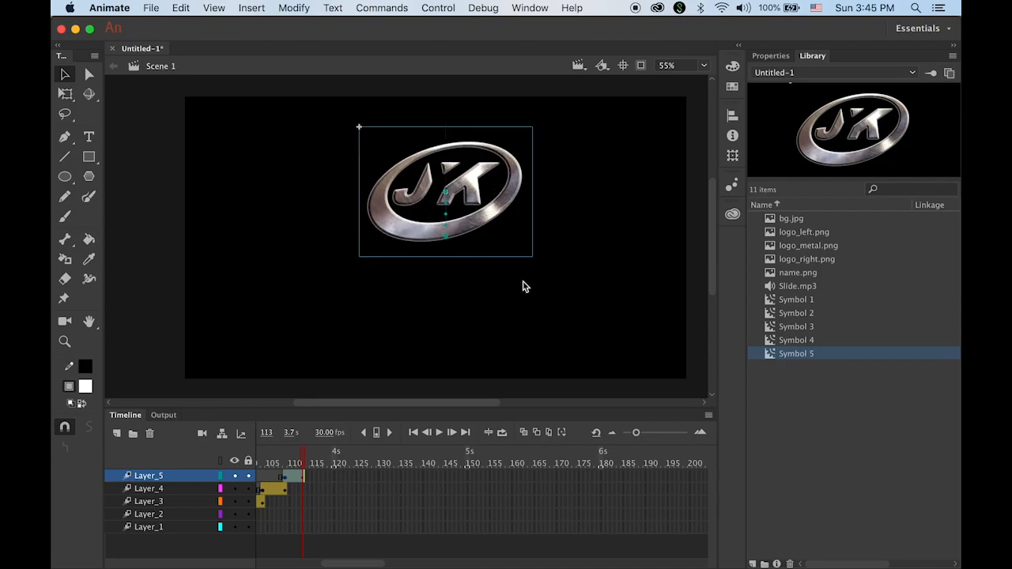
pyautogui.click(65, 93)
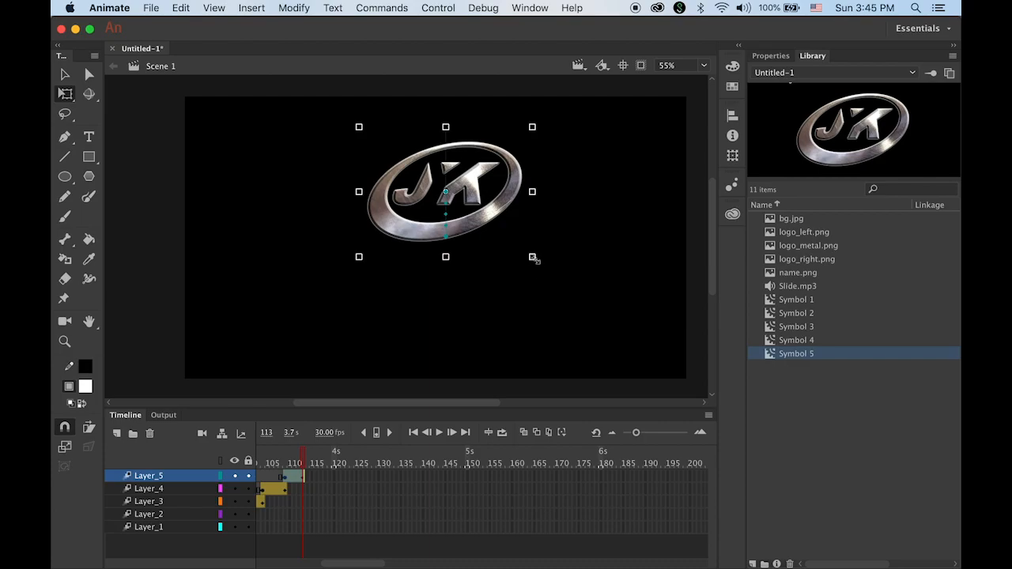
pyautogui.moveTo(533, 258); pyautogui.dragTo(569, 279)
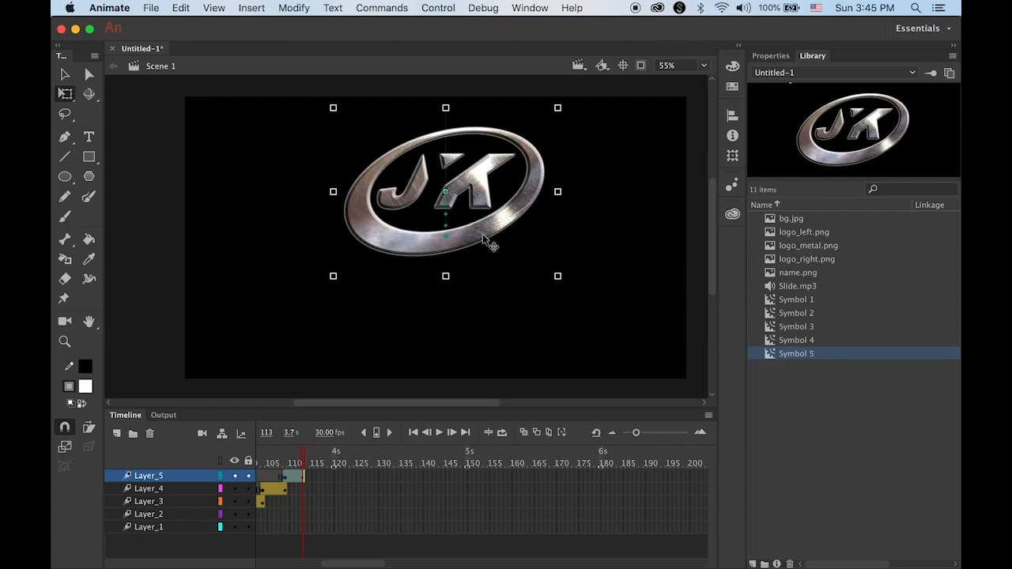
pyautogui.click(146, 245)
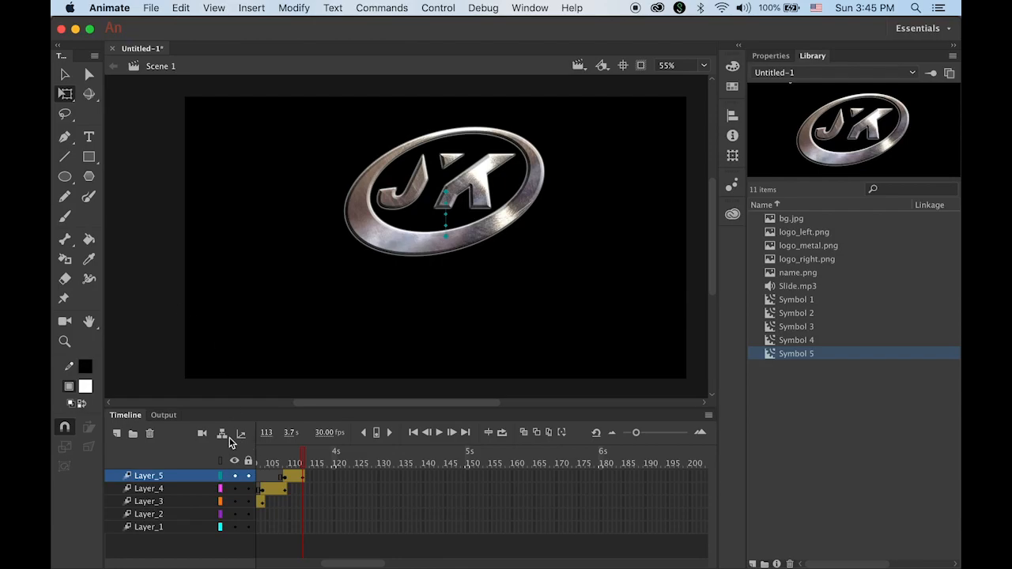
# - Replay the animation from frame 1 to check the metal logo's raised and enlarged end position
pyautogui.click(414, 432)
pyautogui.click(438, 432)
pyautogui.click(772, 56)
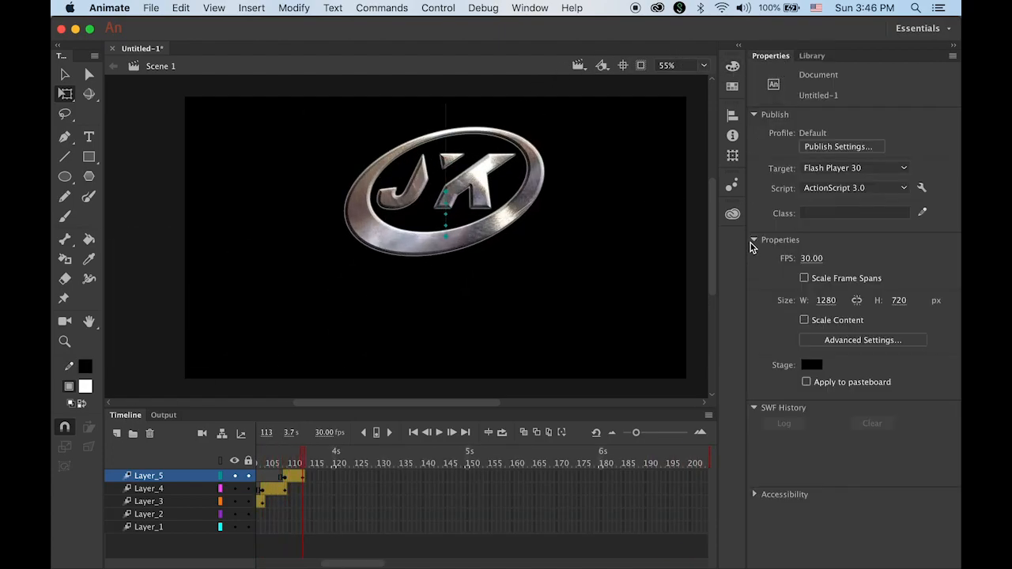
pyautogui.click(298, 463)
pyautogui.moveTo(167, 459); pyautogui.dragTo(53, 441)
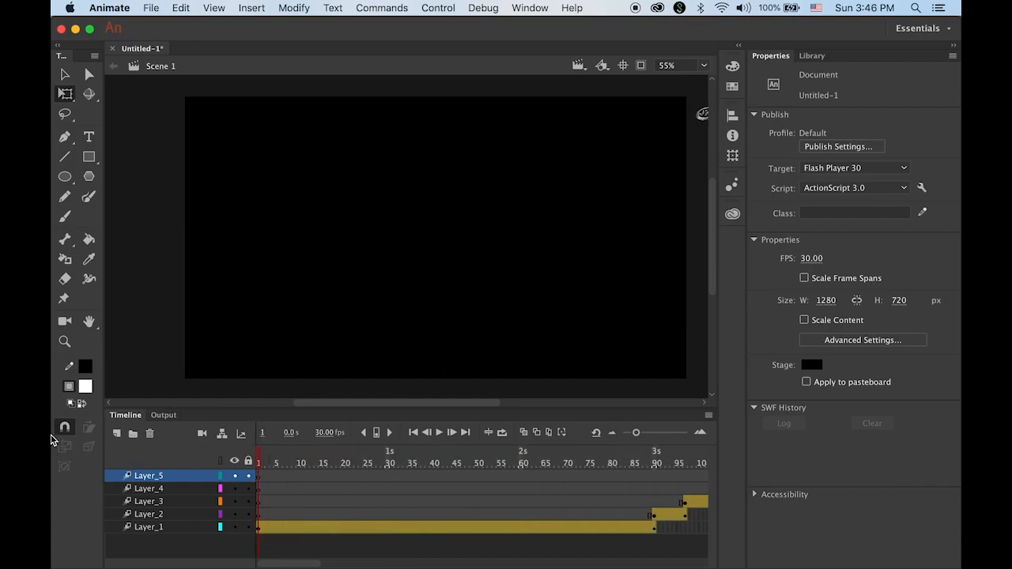
pyautogui.press('Return')
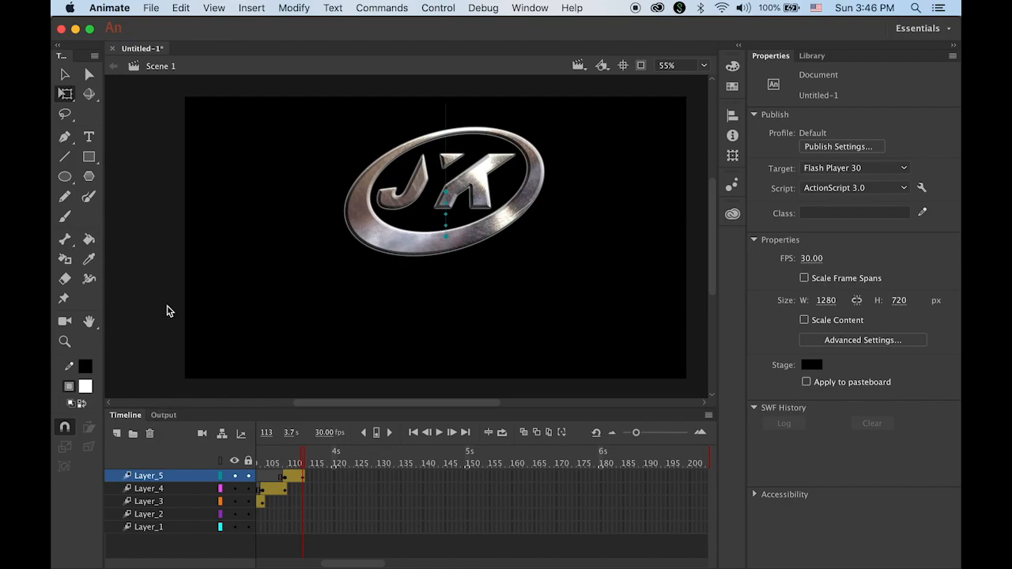
# - Test the movie in a preview window, close it, and scrub through the tweened frames on the timeline
pyautogui.press('super+Return')
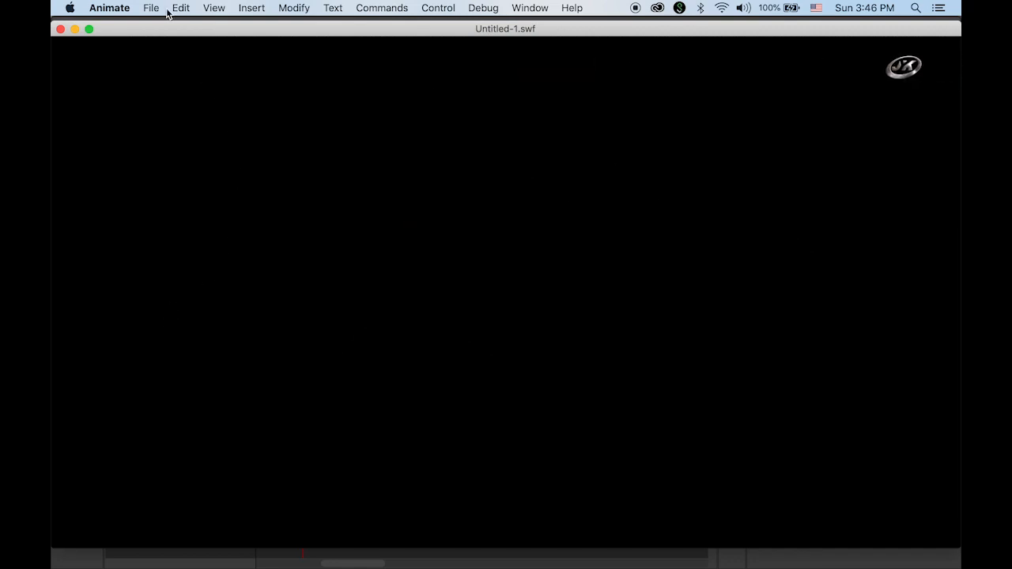
pyautogui.click(61, 29)
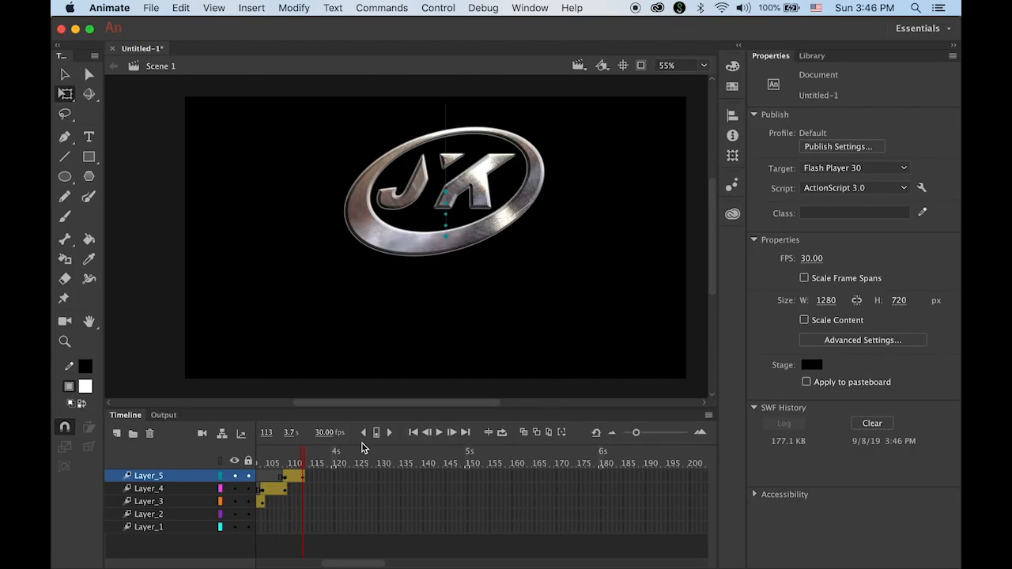
pyautogui.moveTo(300, 460); pyautogui.dragTo(414, 488)
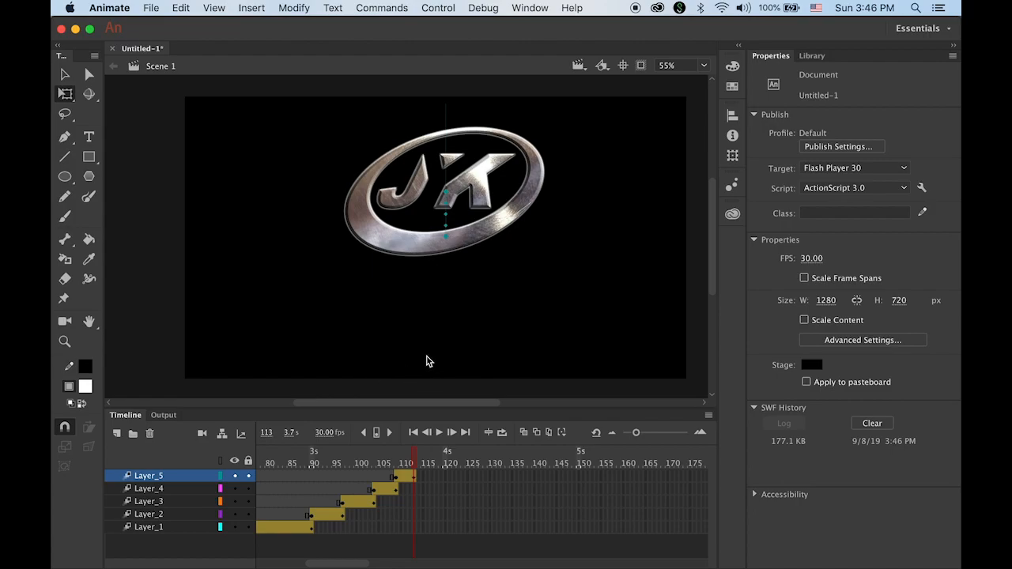
pyautogui.moveTo(415, 462); pyautogui.dragTo(237, 471)
pyautogui.moveTo(330, 482); pyautogui.dragTo(621, 501)
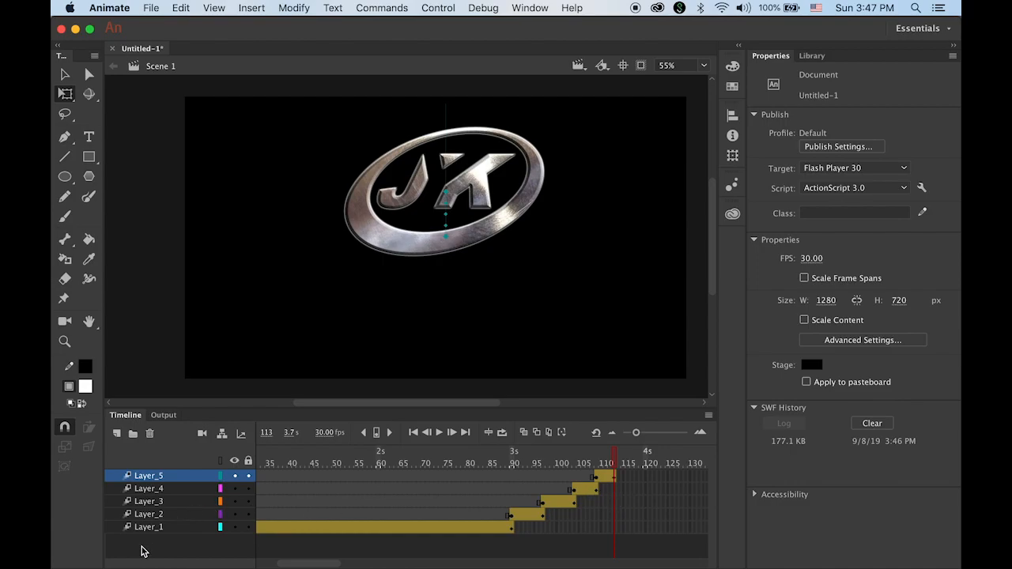
# - Add a new layer, move it below Layer_1 and rename it BG
pyautogui.click(117, 433)
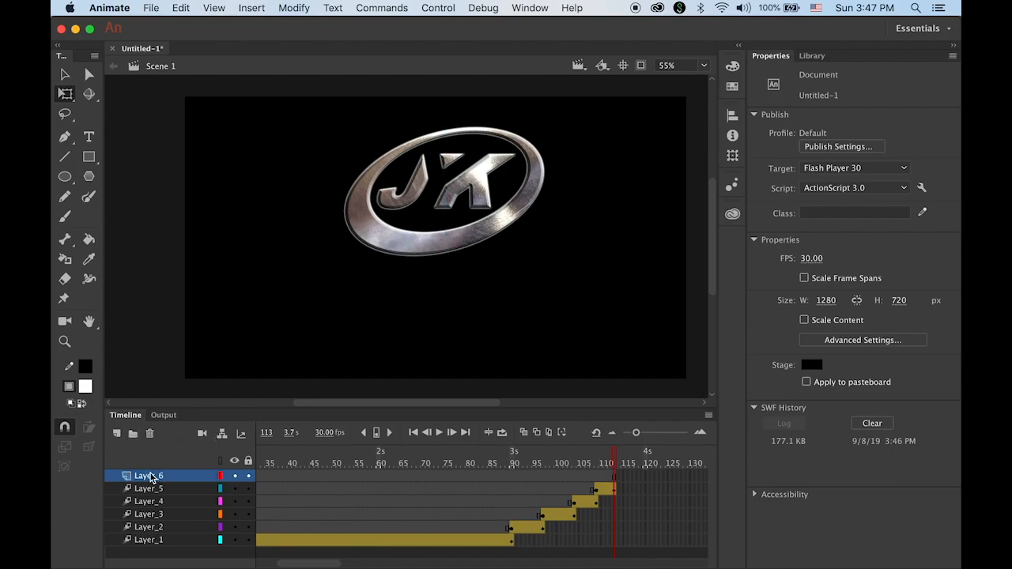
pyautogui.moveTo(162, 480); pyautogui.dragTo(150, 547)
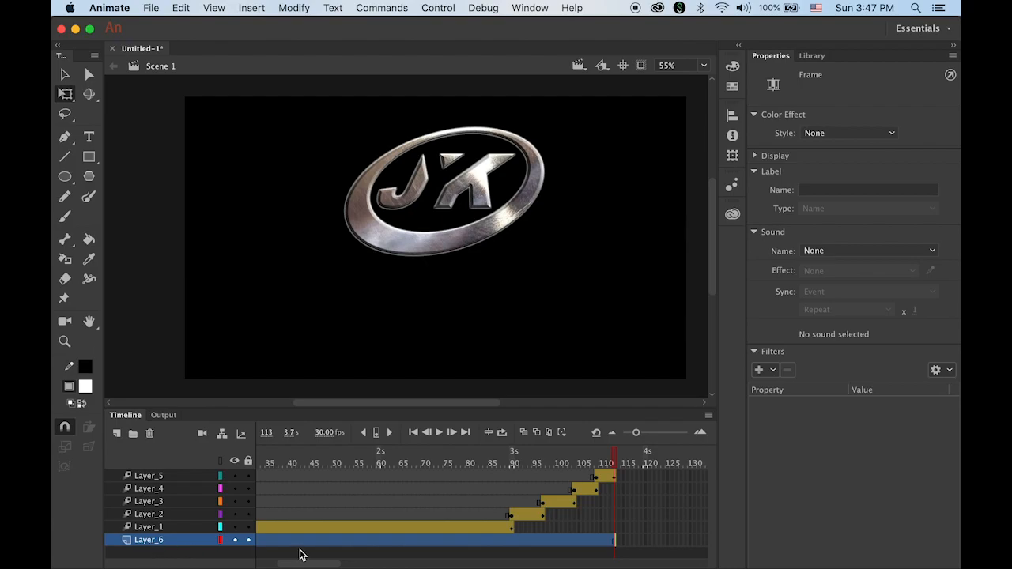
pyautogui.doubleClick(160, 541)
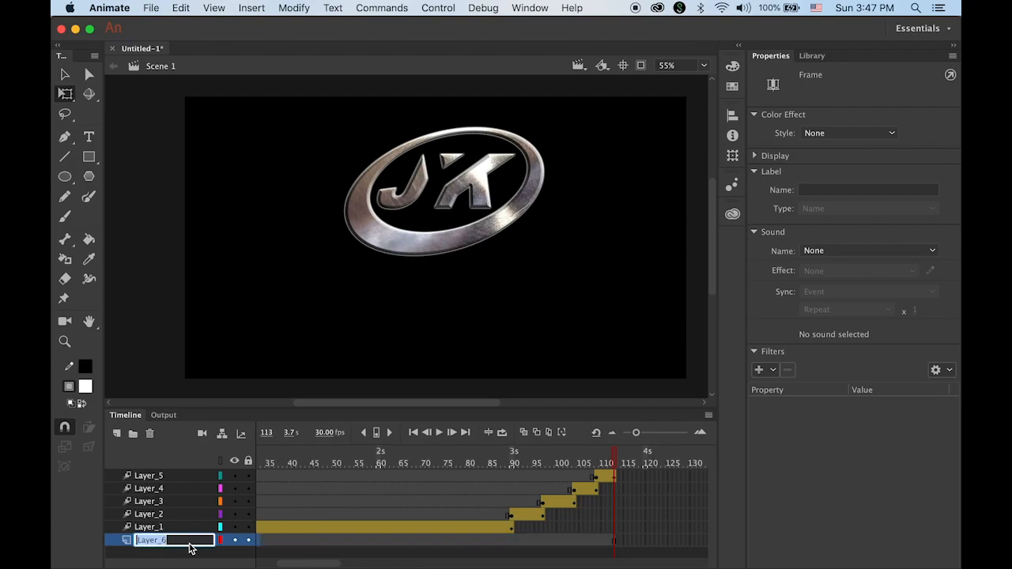
pyautogui.write('BG')
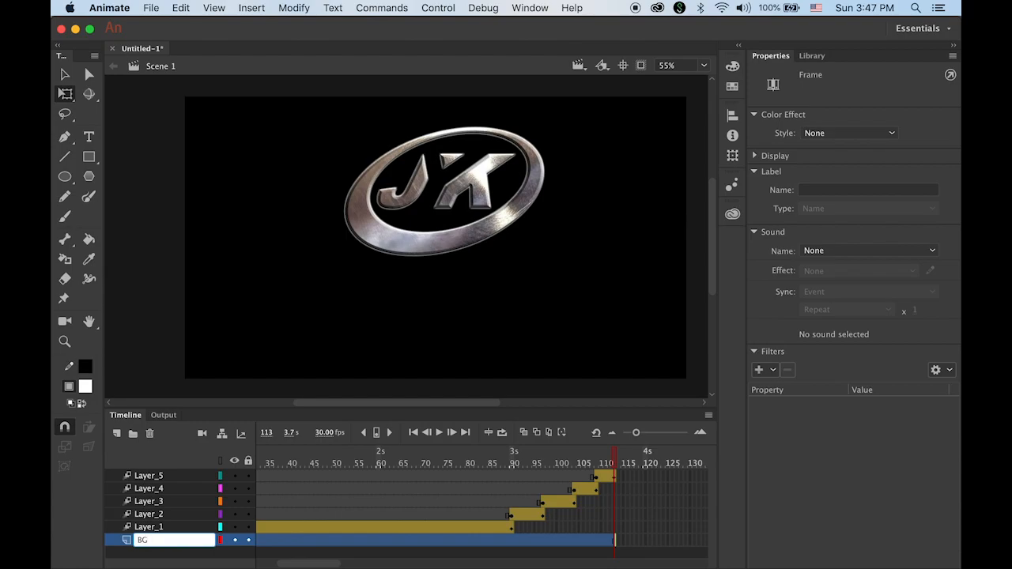
pyautogui.press('Return')
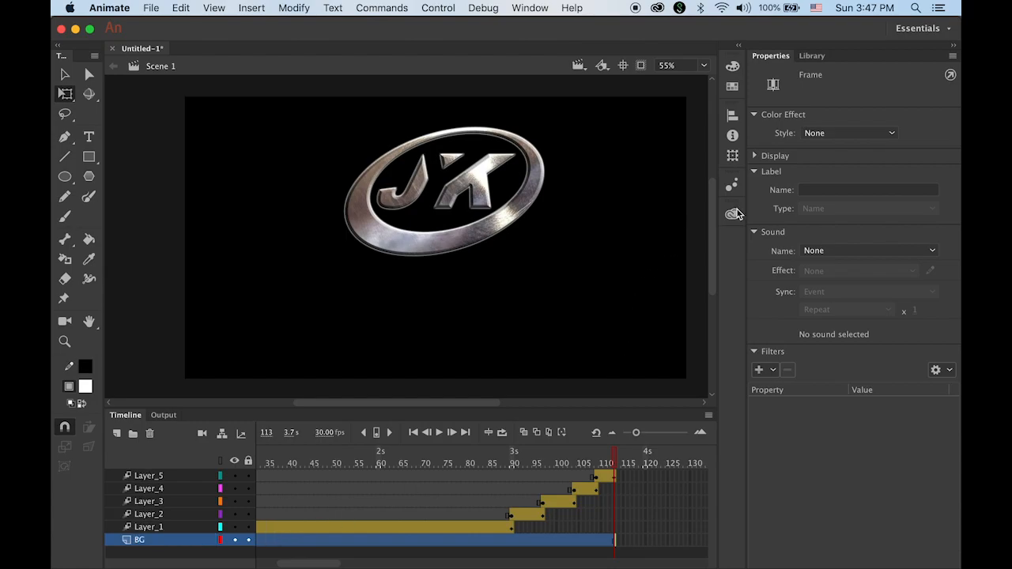
# - Place bg.jpg from the library on the BG layer and set its position to X 0, Y 0
pyautogui.click(814, 56)
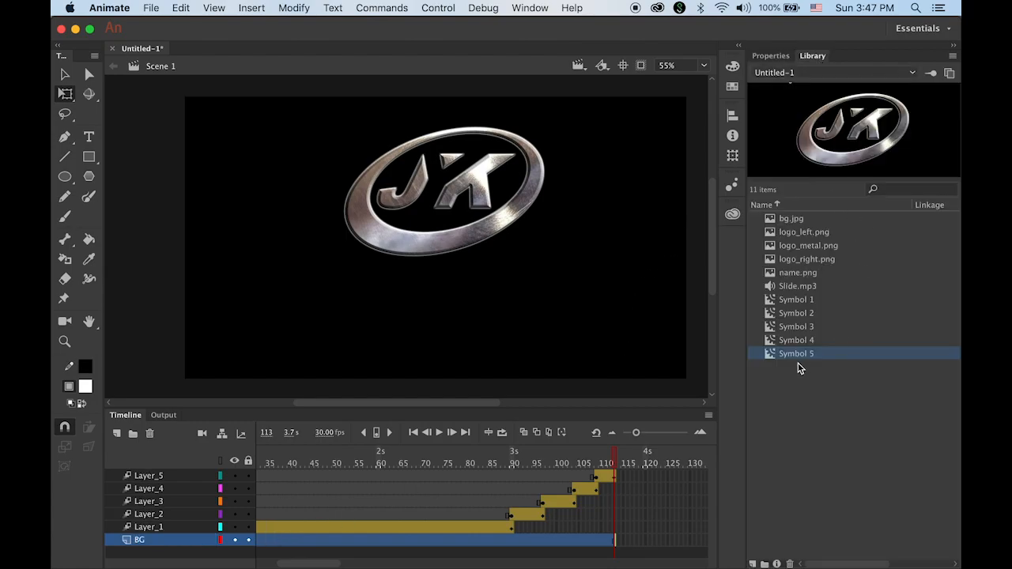
pyautogui.moveTo(771, 222); pyautogui.dragTo(560, 328)
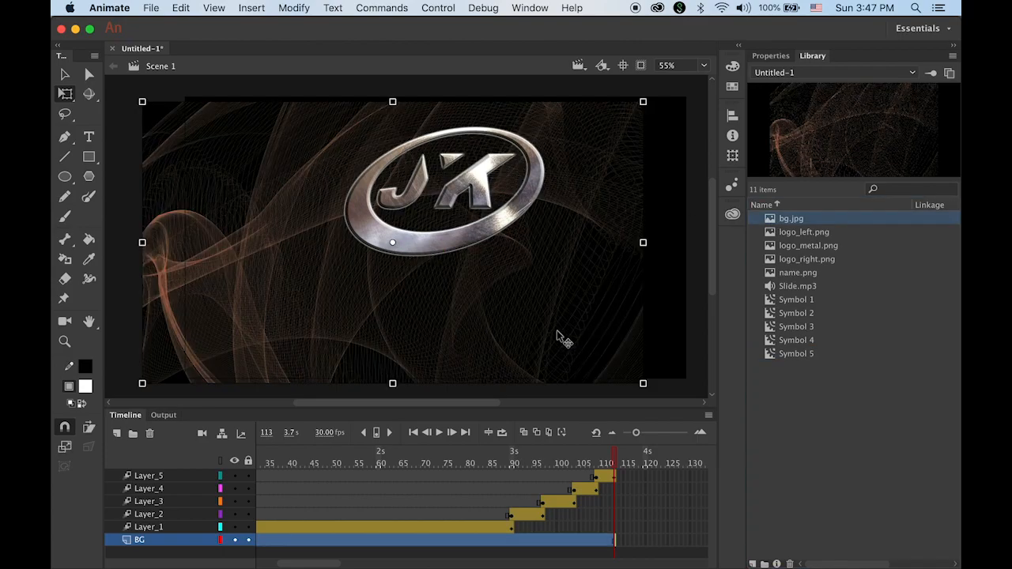
pyautogui.click(771, 56)
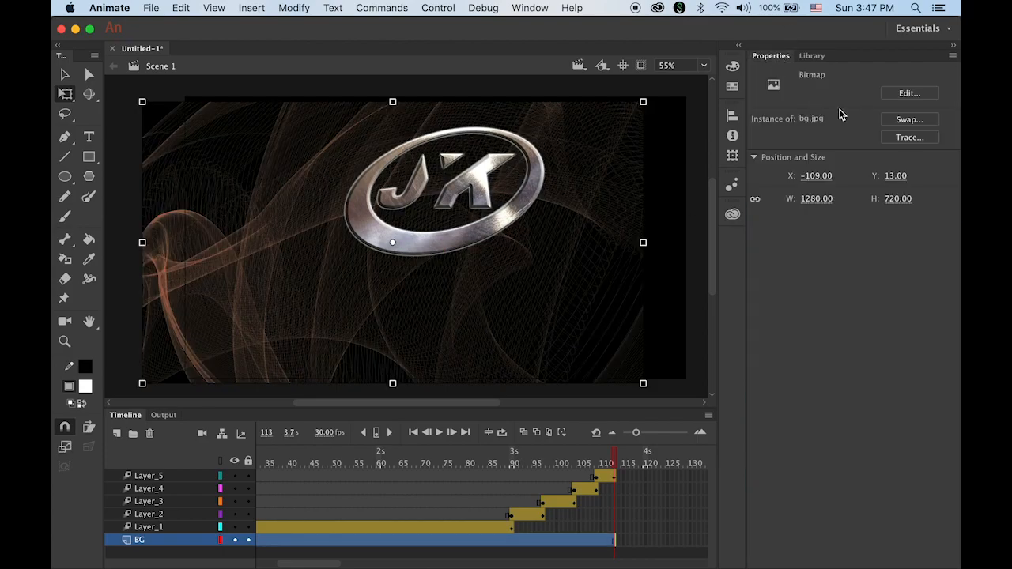
pyautogui.click(821, 177)
pyautogui.write('0')
pyautogui.press('Tab')
pyautogui.write('0')
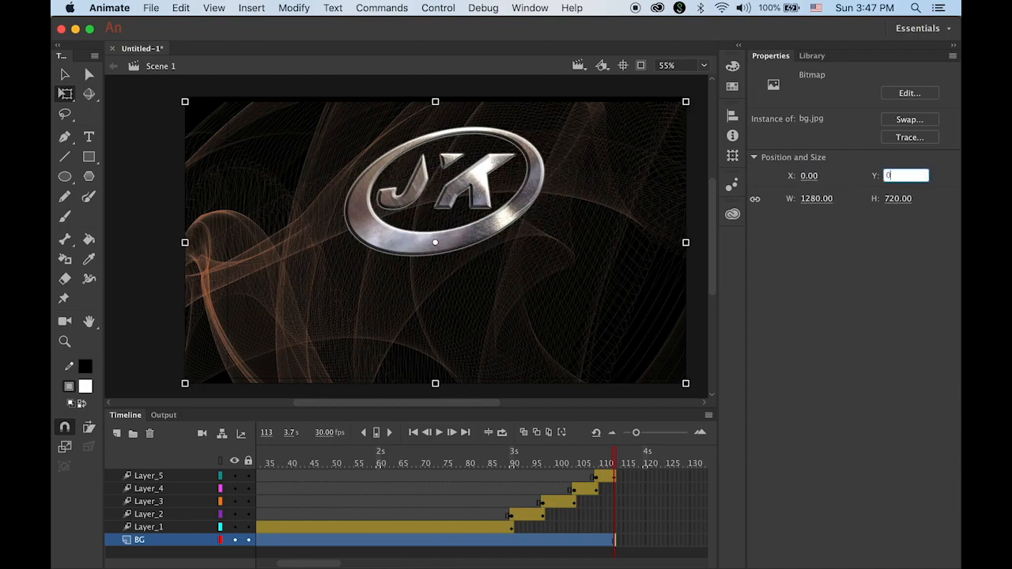
pyautogui.press('Return')
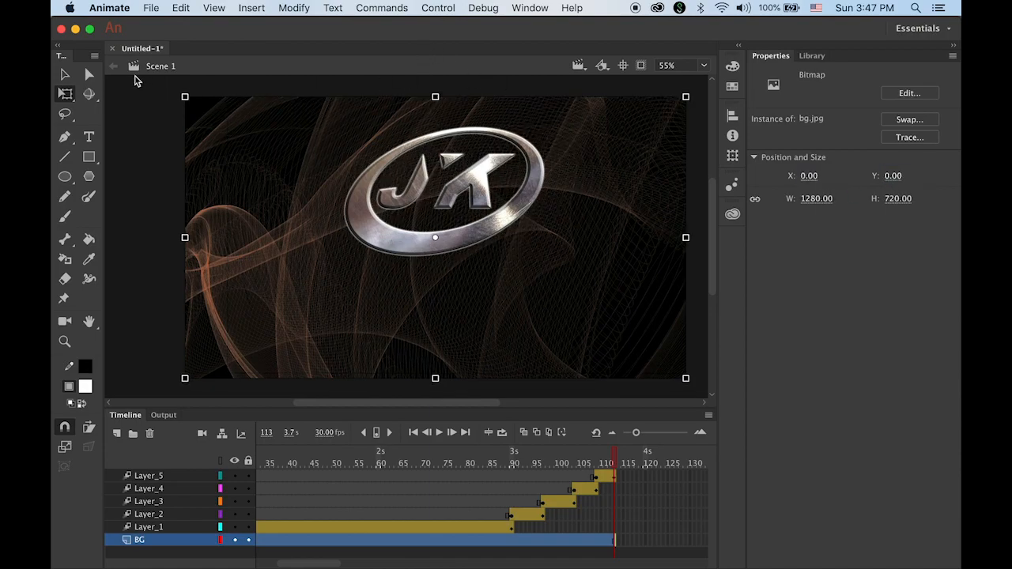
# - Deselect the background image and play the animation from the first frame to check it against the background
pyautogui.click(65, 73)
pyautogui.click(129, 112)
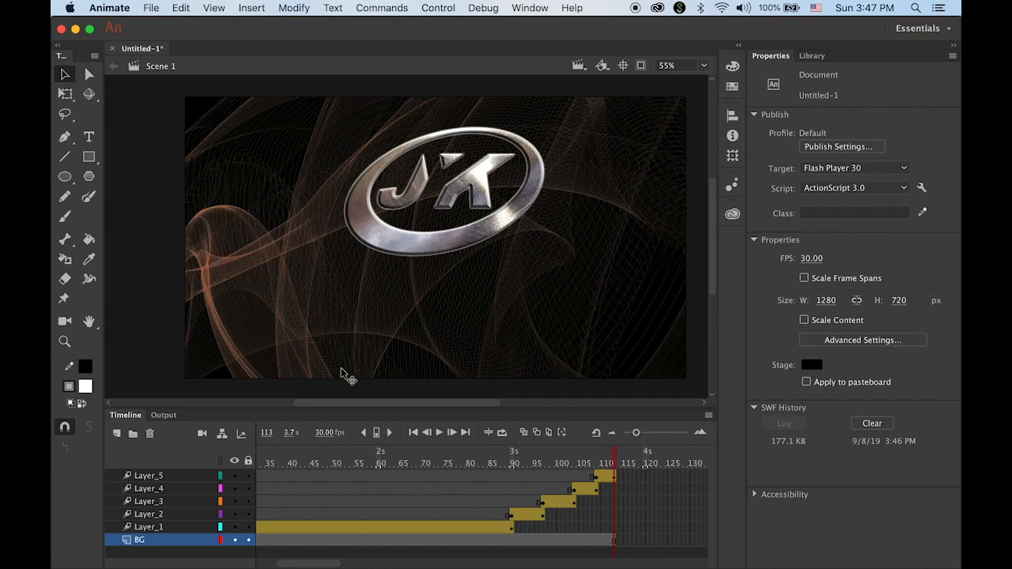
pyautogui.click(413, 432)
pyautogui.click(442, 435)
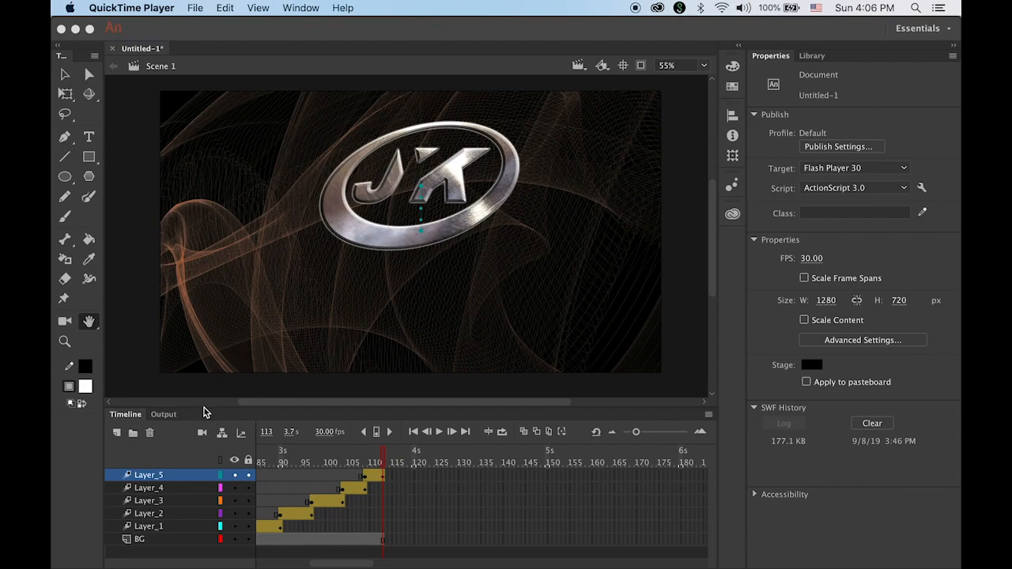
# - Add a new layer above Layer_5 and insert a blank keyframe on it at frame 113
pyautogui.click(117, 436)
pyautogui.click(117, 437)
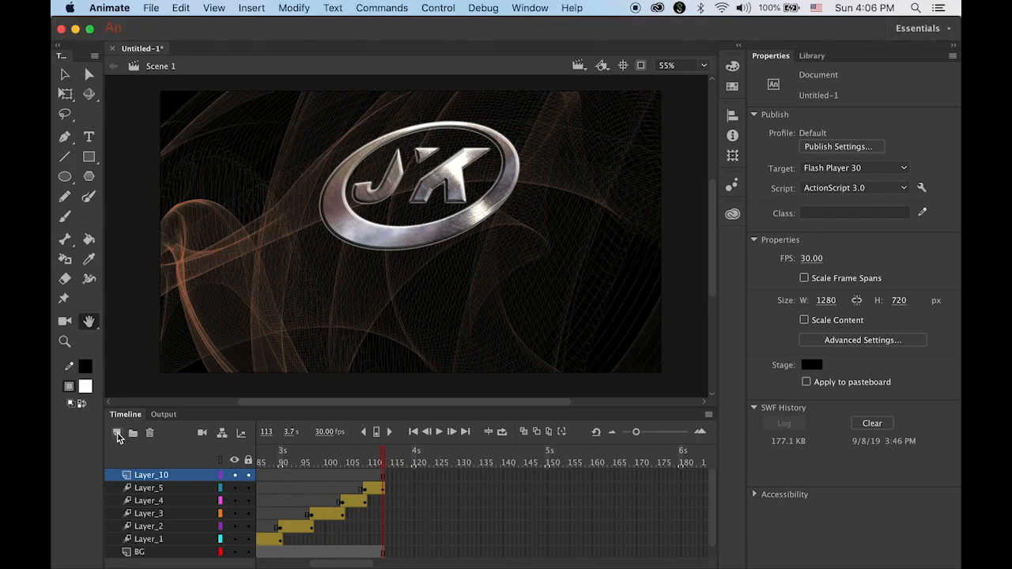
pyautogui.click(387, 476)
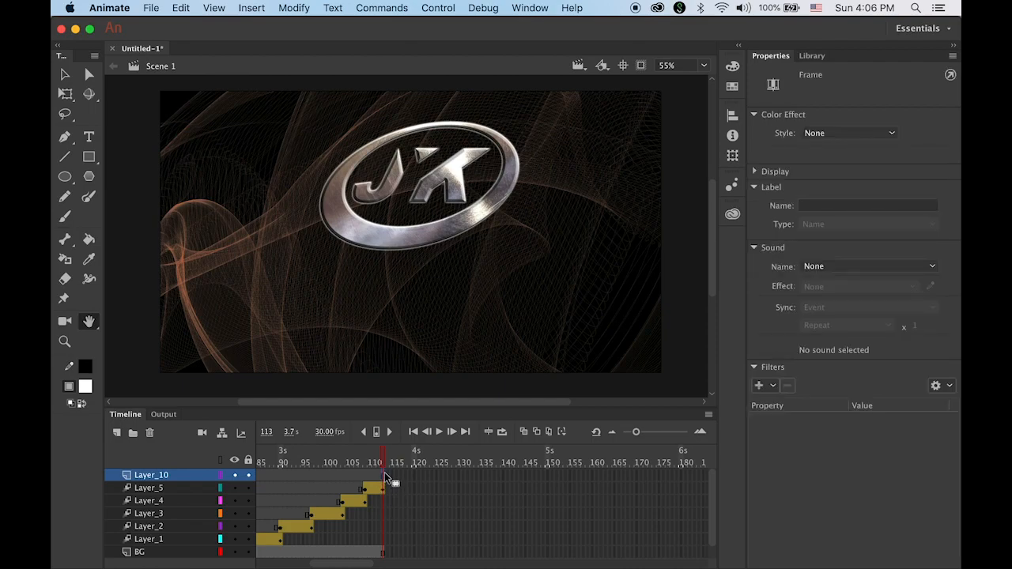
pyautogui.click(252, 8)
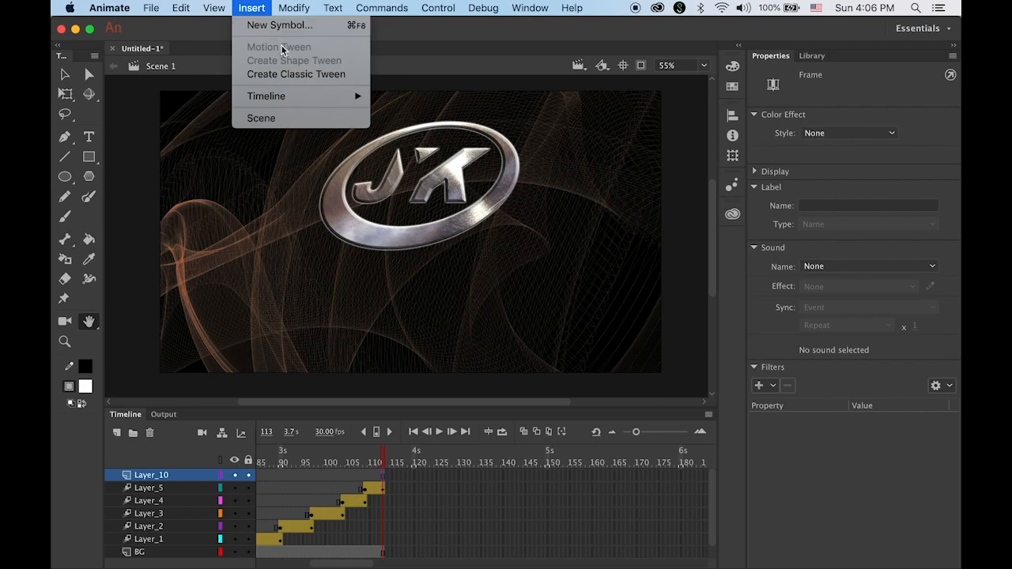
pyautogui.moveTo(300, 96)
pyautogui.click(427, 159)
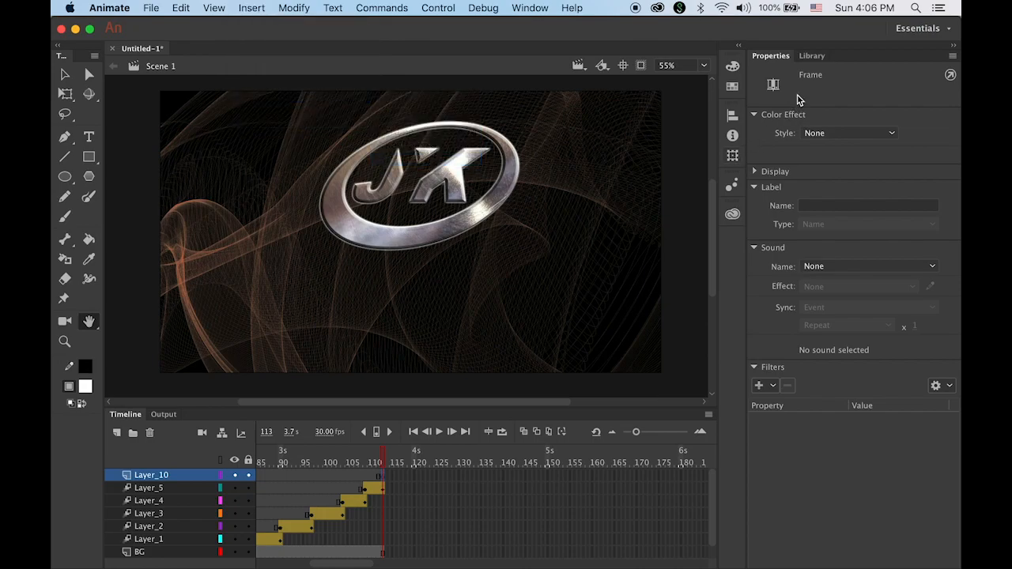
# - Place name.png from the library on Layer_10 and centre it below the metal logo at about X 219, Y 436
pyautogui.click(819, 57)
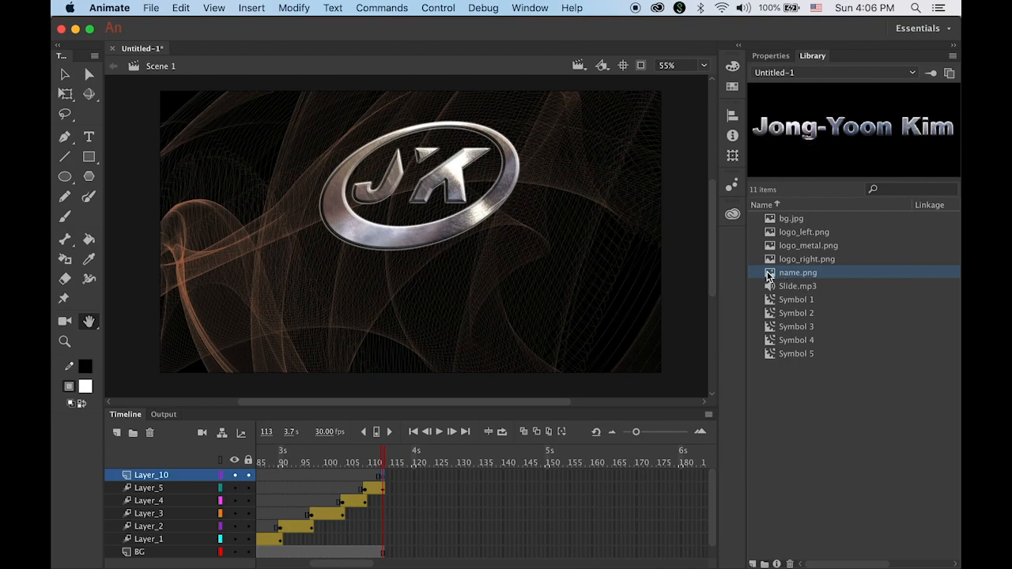
pyautogui.moveTo(772, 277); pyautogui.dragTo(357, 298)
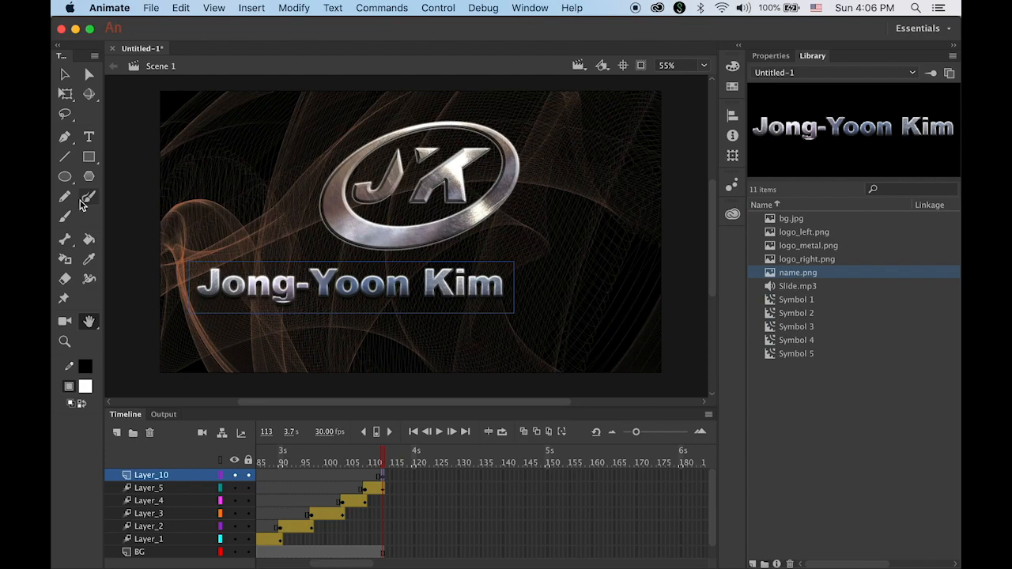
pyautogui.click(65, 75)
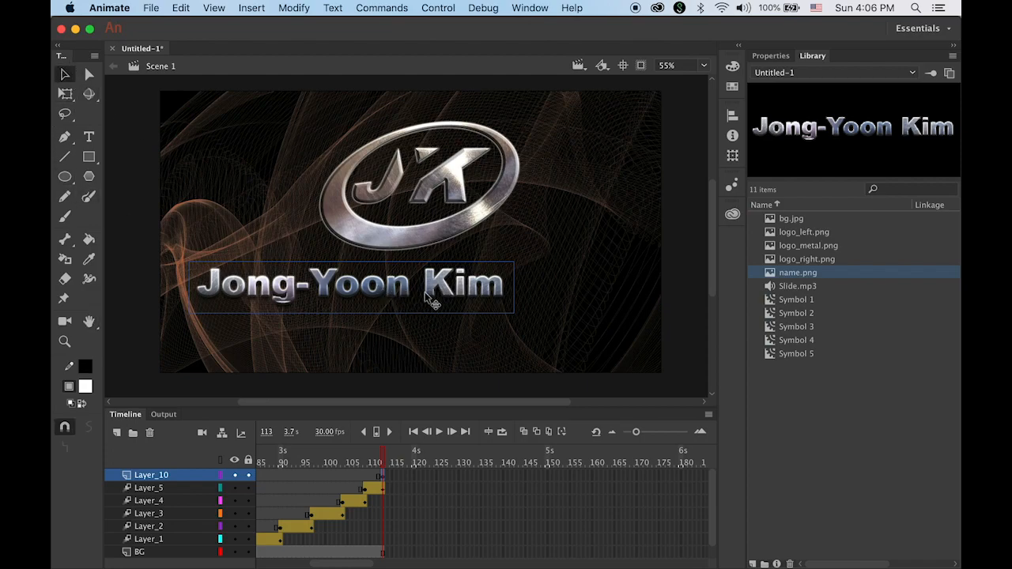
pyautogui.moveTo(427, 295); pyautogui.dragTo(467, 295)
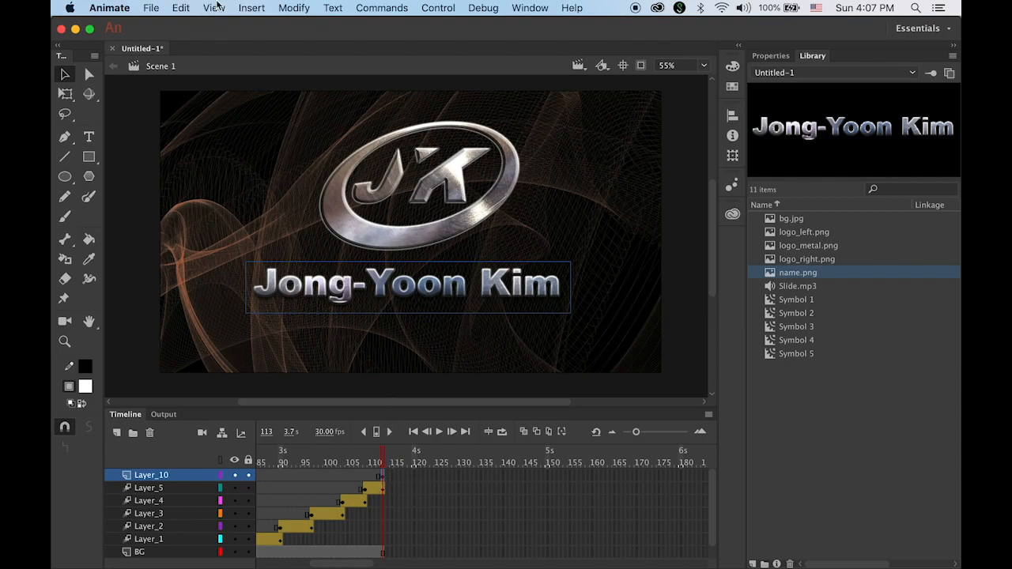
# - Apply a motion tween to the name graphic on Layer_10 and insert a keyframe at frame 120
pyautogui.click(242, 7)
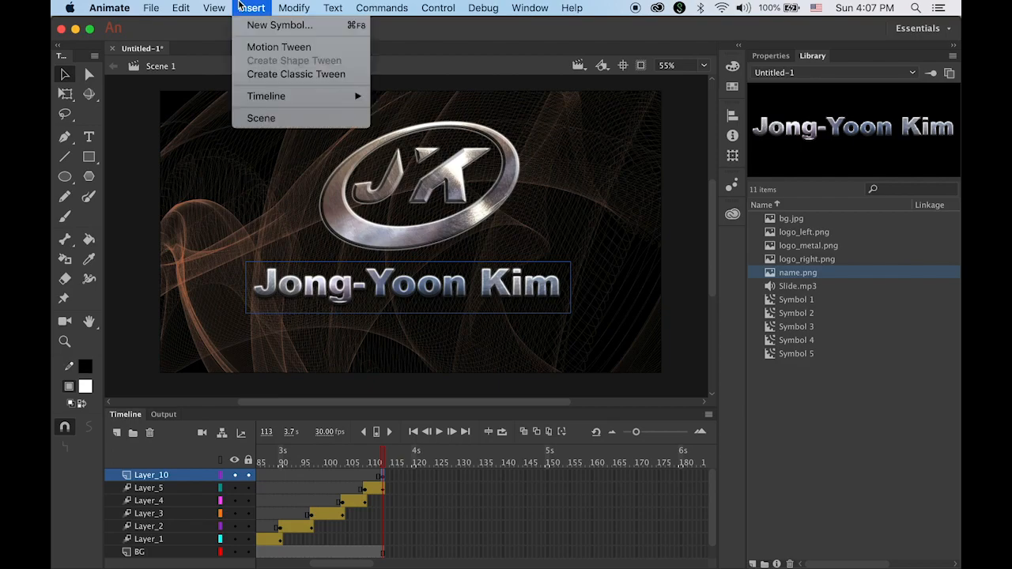
pyautogui.click(293, 50)
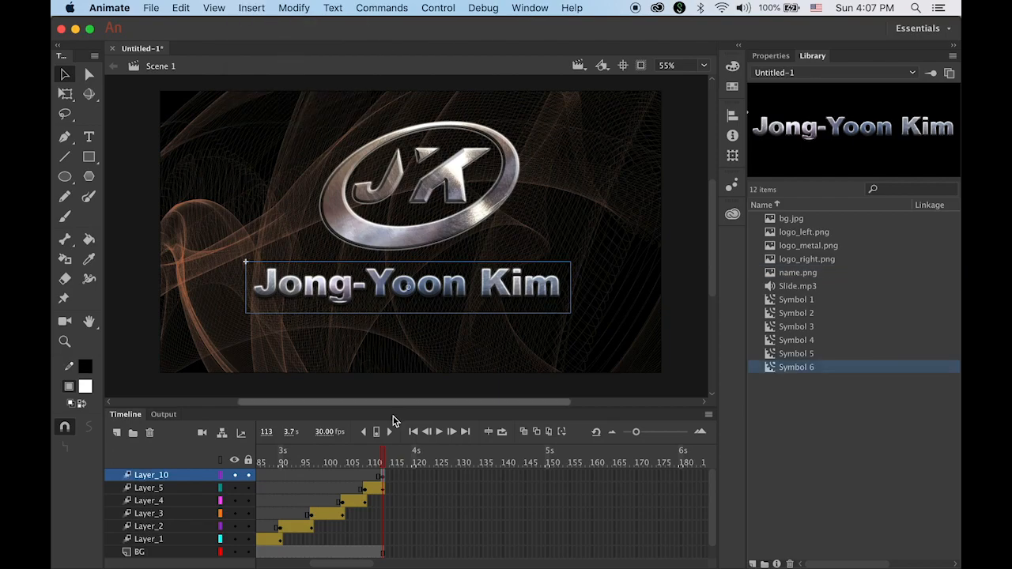
pyautogui.click(414, 475)
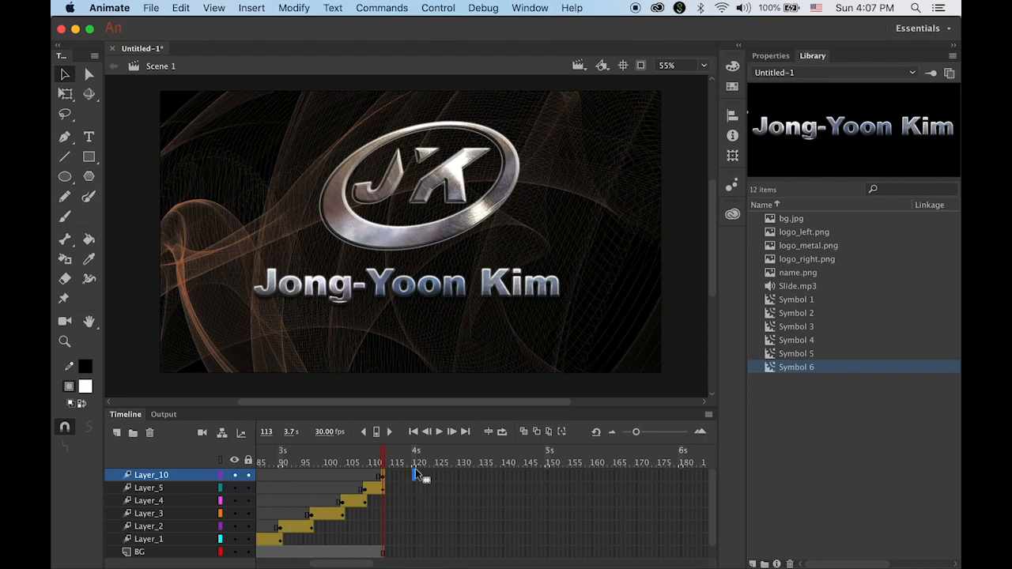
pyautogui.click(379, 435)
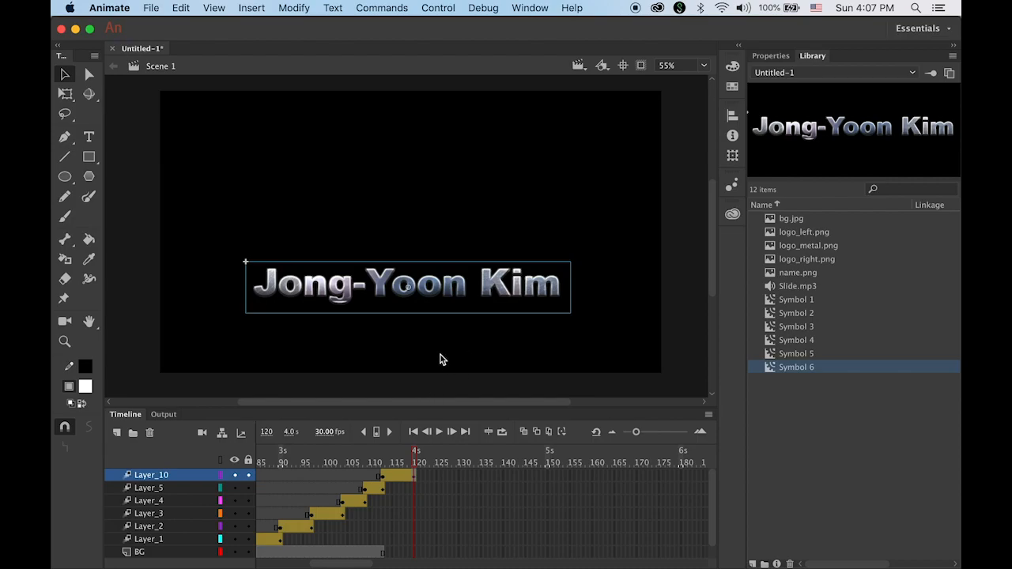
# - Extend the BG layer's frames from frame 113 to frame 120
pyautogui.click(382, 552)
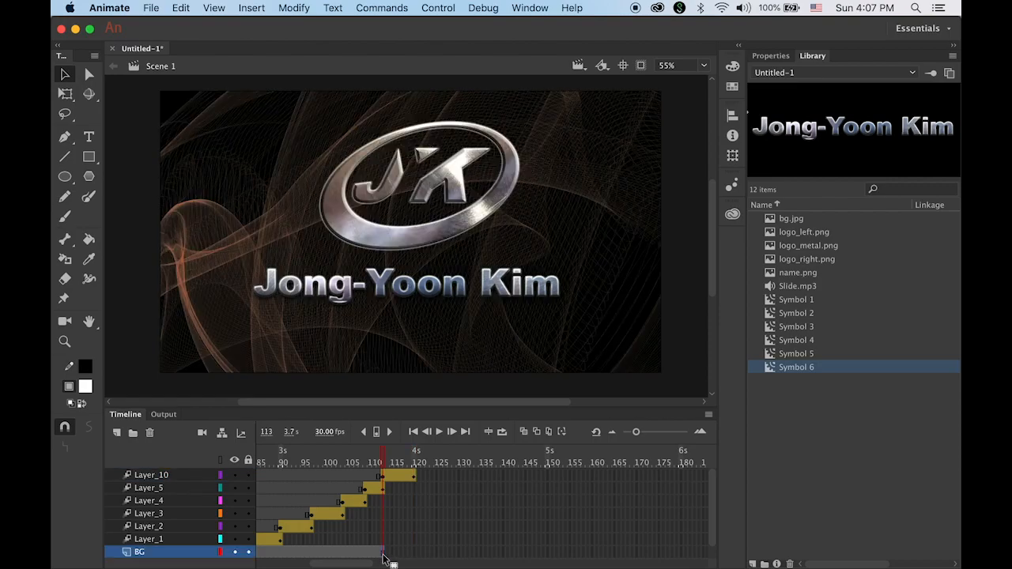
pyautogui.moveTo(383, 555); pyautogui.dragTo(413, 557)
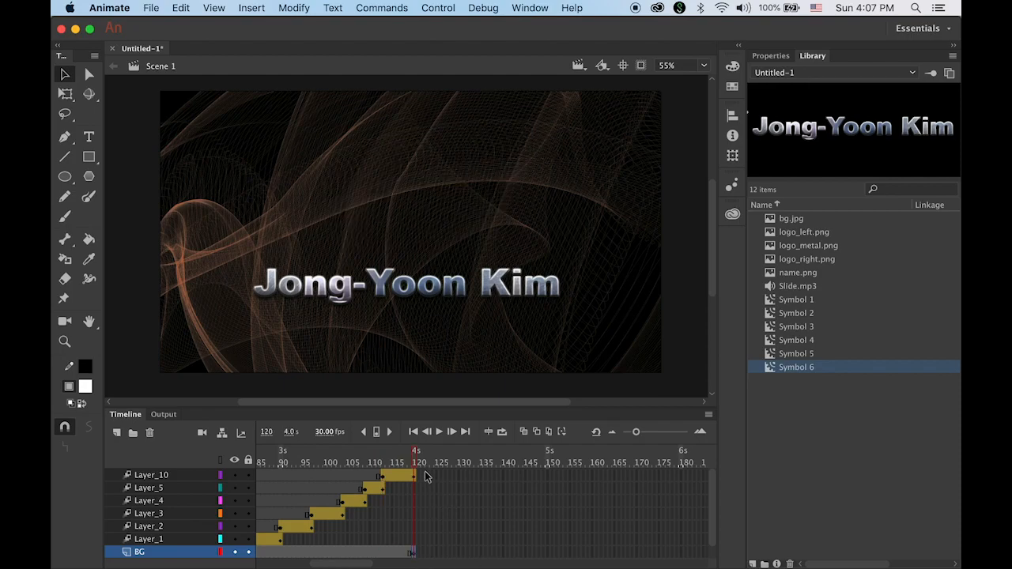
pyautogui.moveTo(416, 461)
pyautogui.mouseDown()
pyautogui.moveTo(365, 461)
pyautogui.moveTo(420, 466)
pyautogui.mouseUp()
# - At frame 113 of Layer_10, give the name graphic an Alpha color effect of 0%
pyautogui.moveTo(415, 462); pyautogui.dragTo(384, 463)
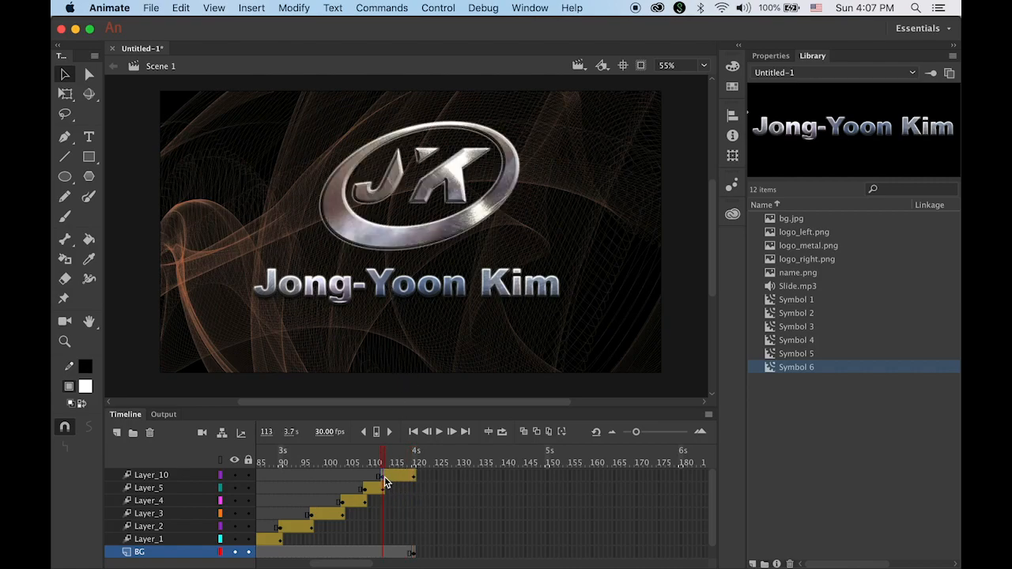
pyautogui.click(384, 476)
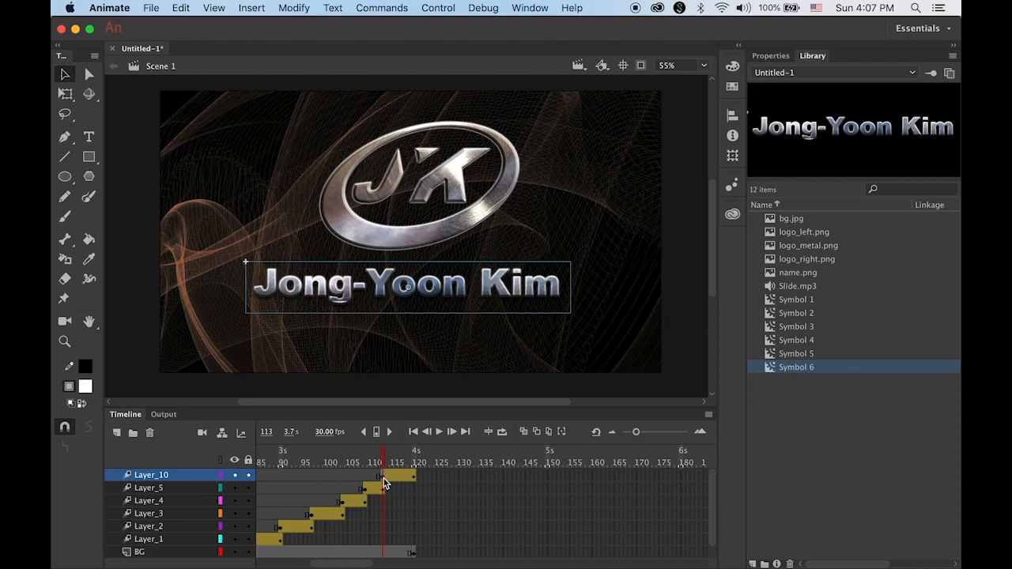
pyautogui.click(770, 57)
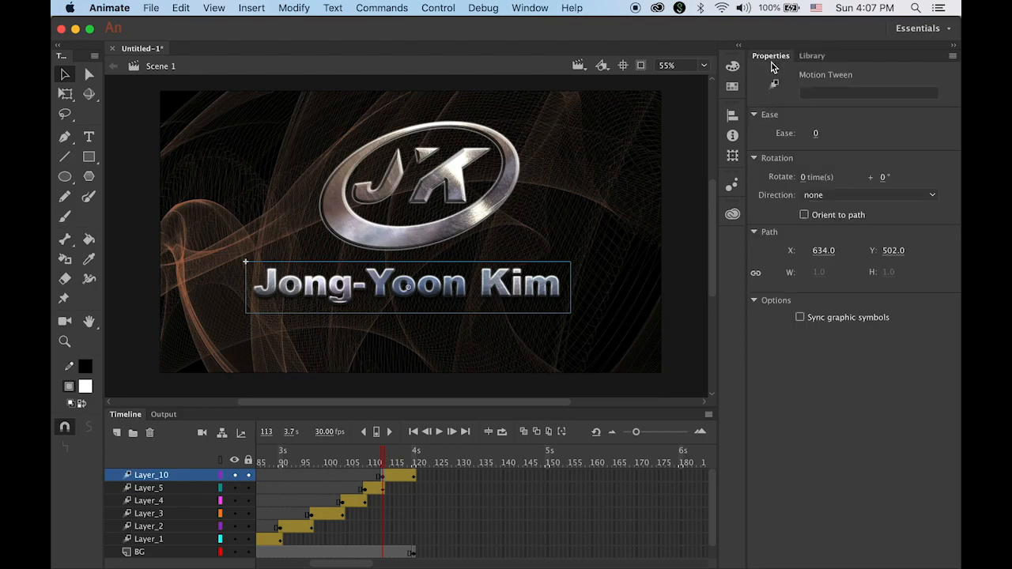
pyautogui.click(539, 302)
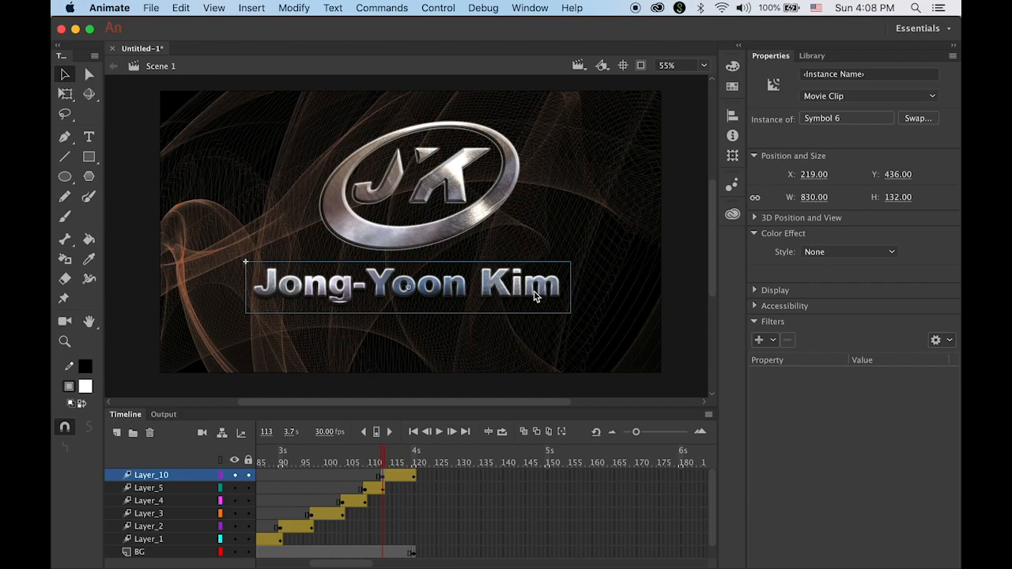
pyautogui.click(383, 477)
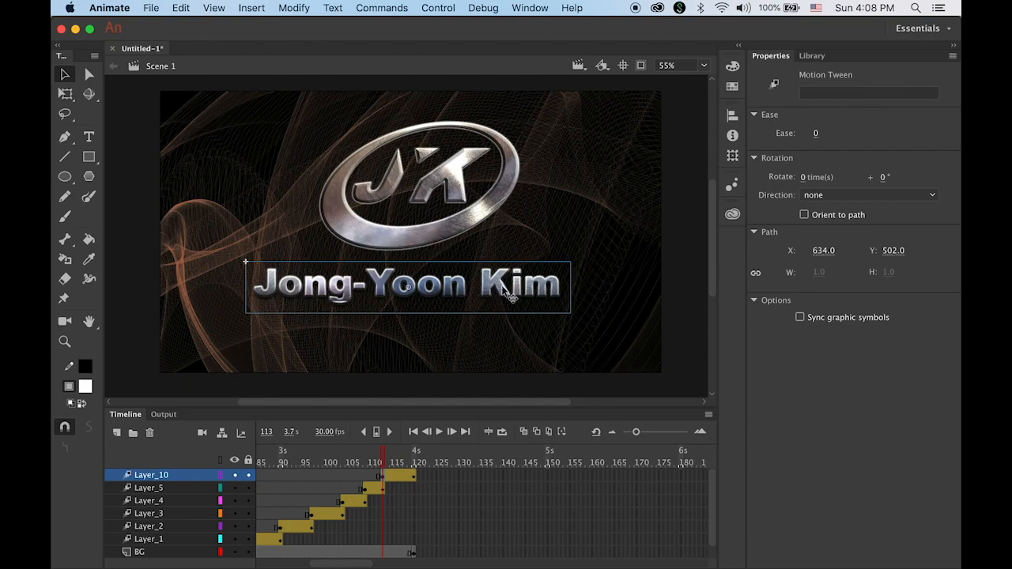
pyautogui.click(510, 294)
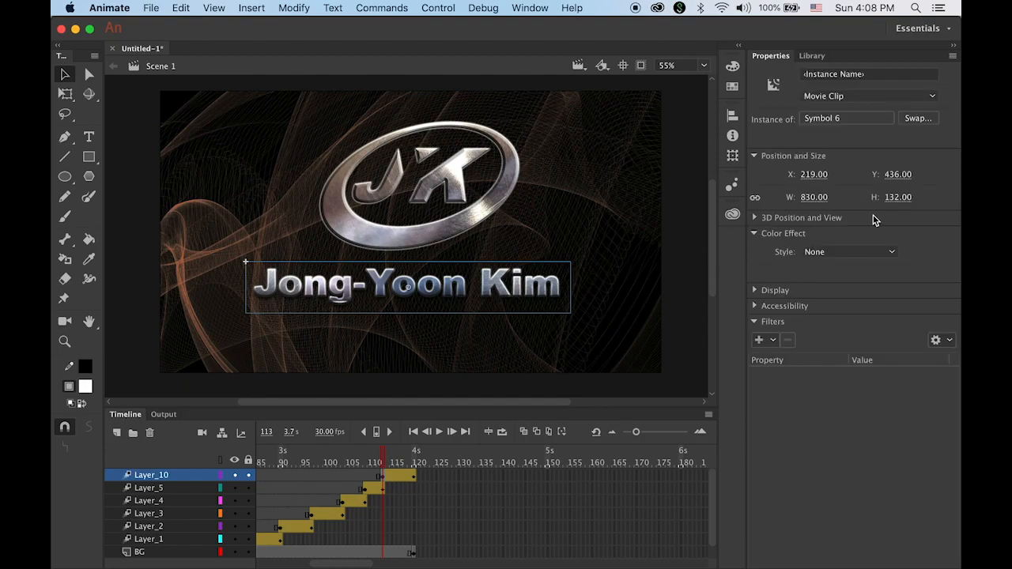
pyautogui.click(863, 254)
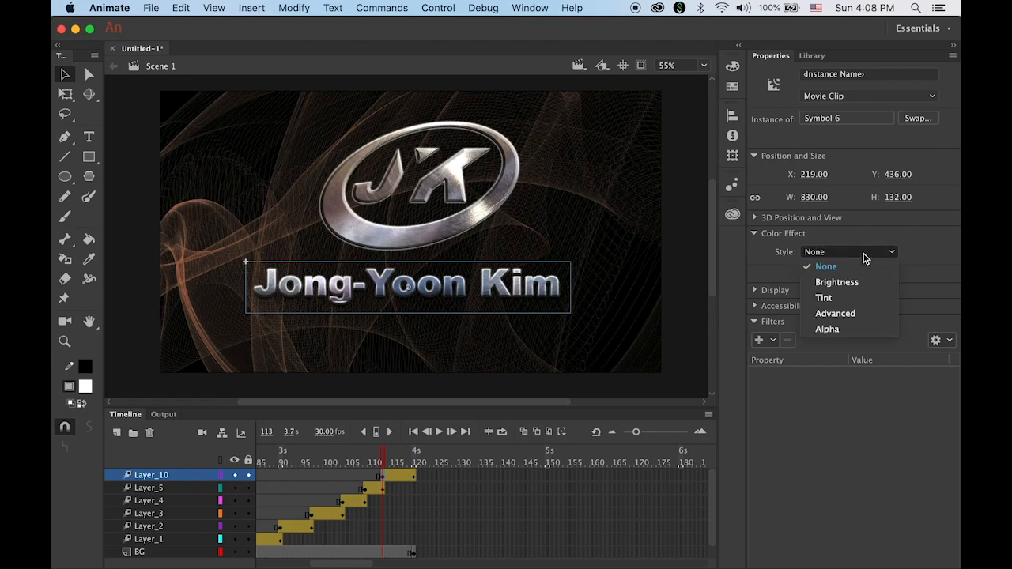
pyautogui.click(859, 329)
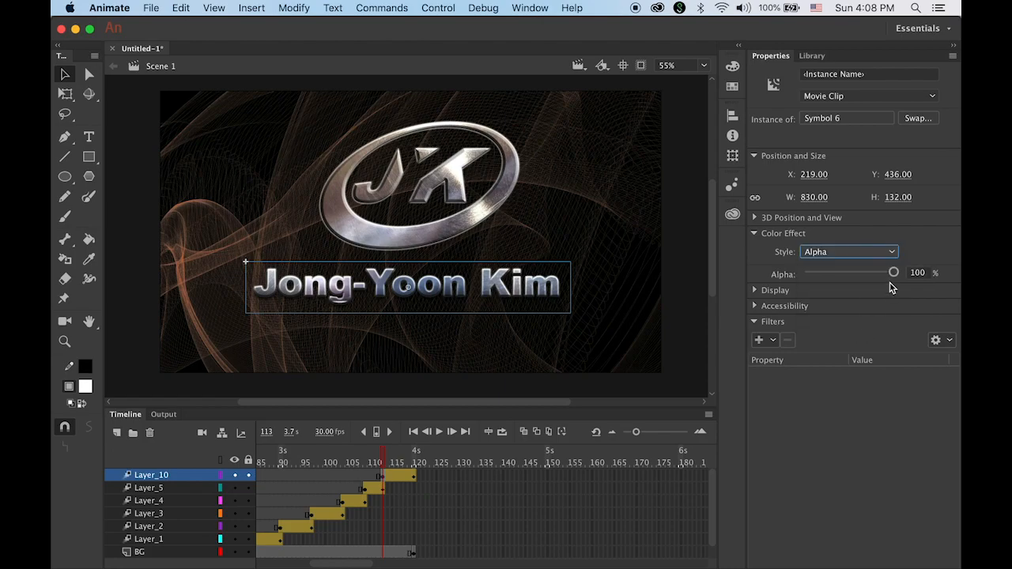
pyautogui.moveTo(893, 273); pyautogui.dragTo(805, 273)
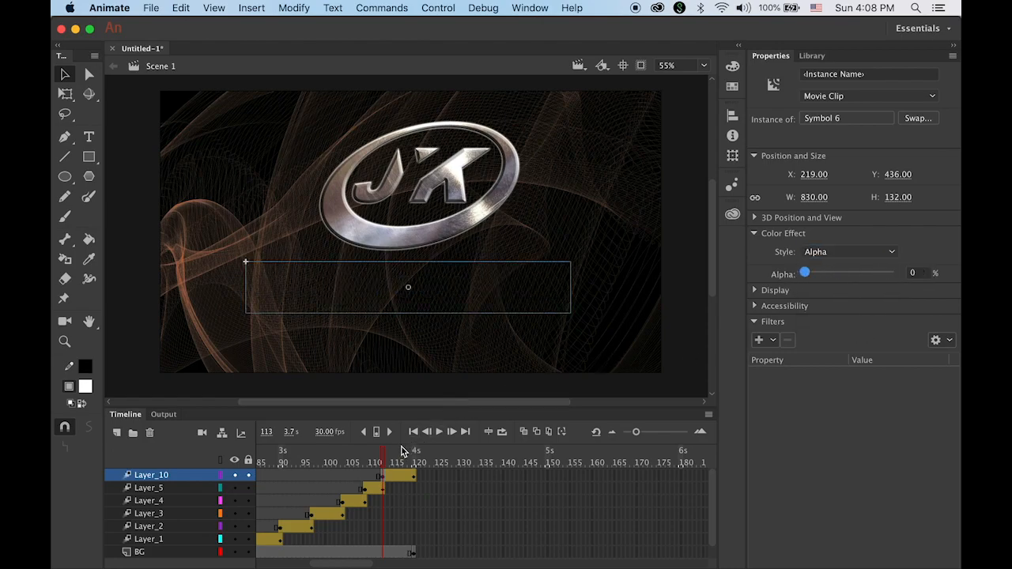
# - At frame 120 of Layer_10, set the name graphic's Alpha to 100%
pyautogui.moveTo(383, 461); pyautogui.dragTo(417, 465)
pyautogui.click(413, 476)
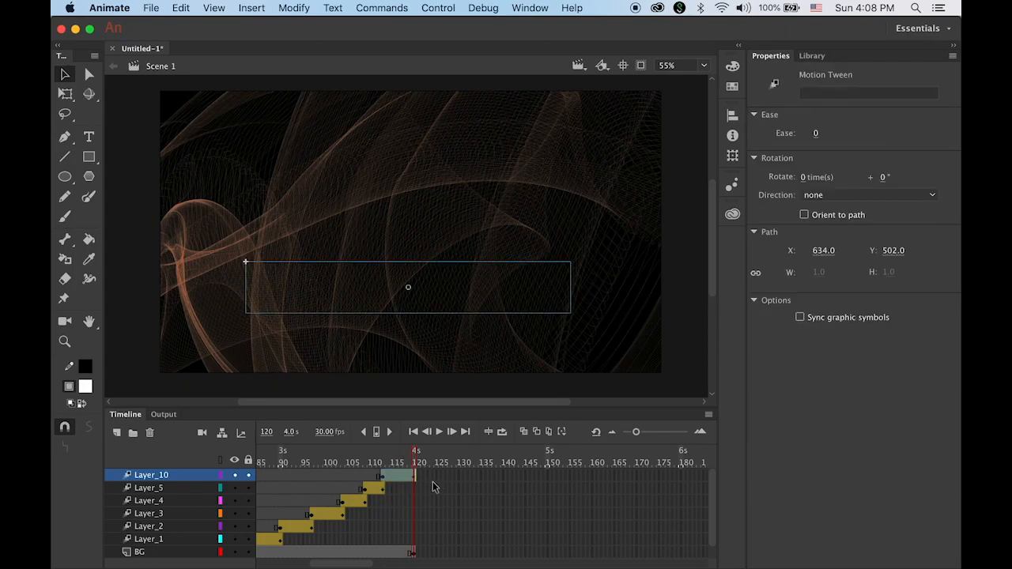
pyautogui.click(487, 298)
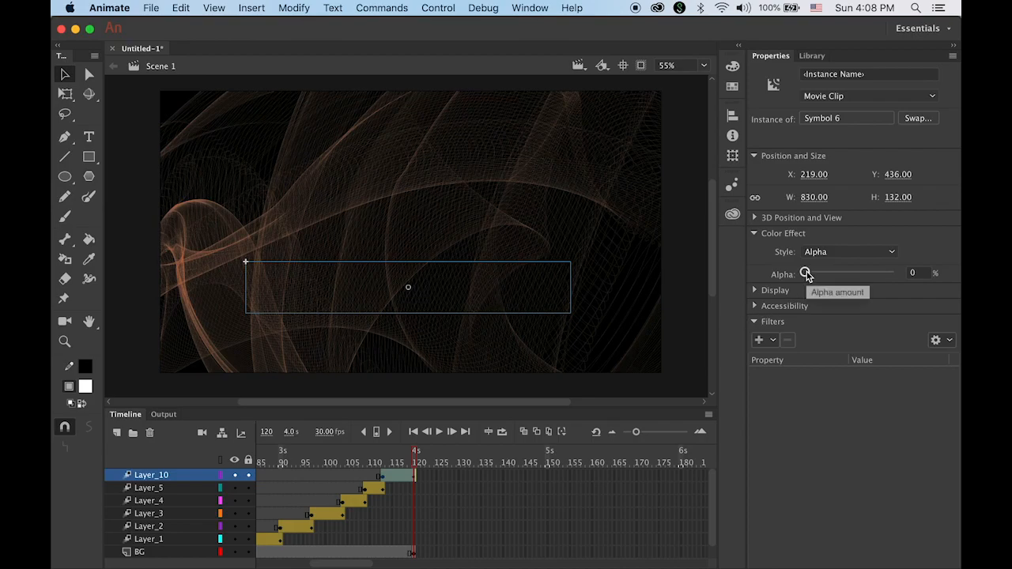
pyautogui.moveTo(806, 273); pyautogui.dragTo(926, 280)
pyautogui.moveTo(417, 461)
pyautogui.mouseDown()
pyautogui.moveTo(381, 467)
pyautogui.moveTo(422, 472)
pyautogui.mouseUp()
pyautogui.click(421, 473)
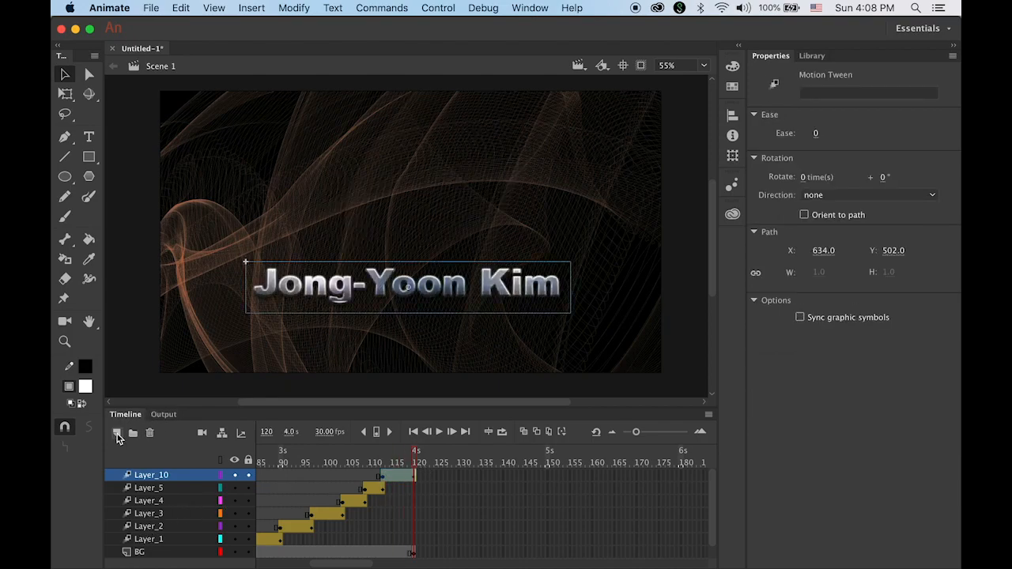
# - Add a new layer above Layer_10 and insert a blank keyframe on it at frame 120
pyautogui.click(117, 435)
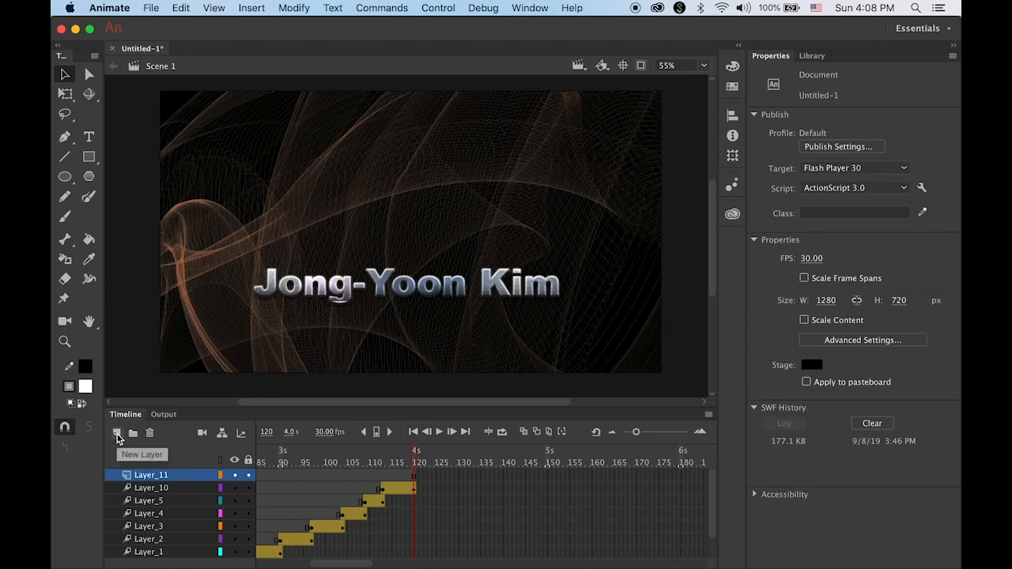
pyautogui.click(413, 476)
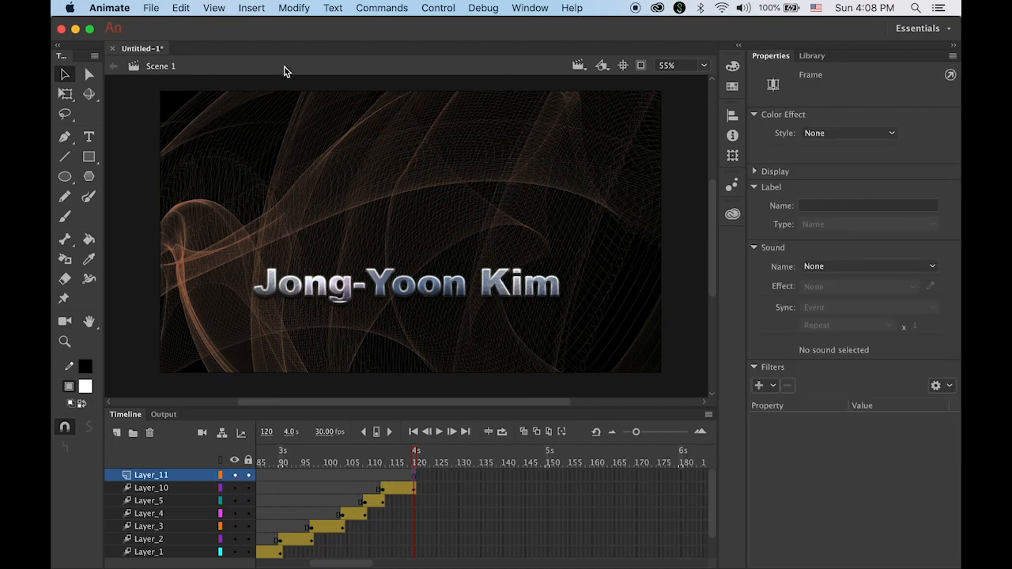
pyautogui.click(261, 10)
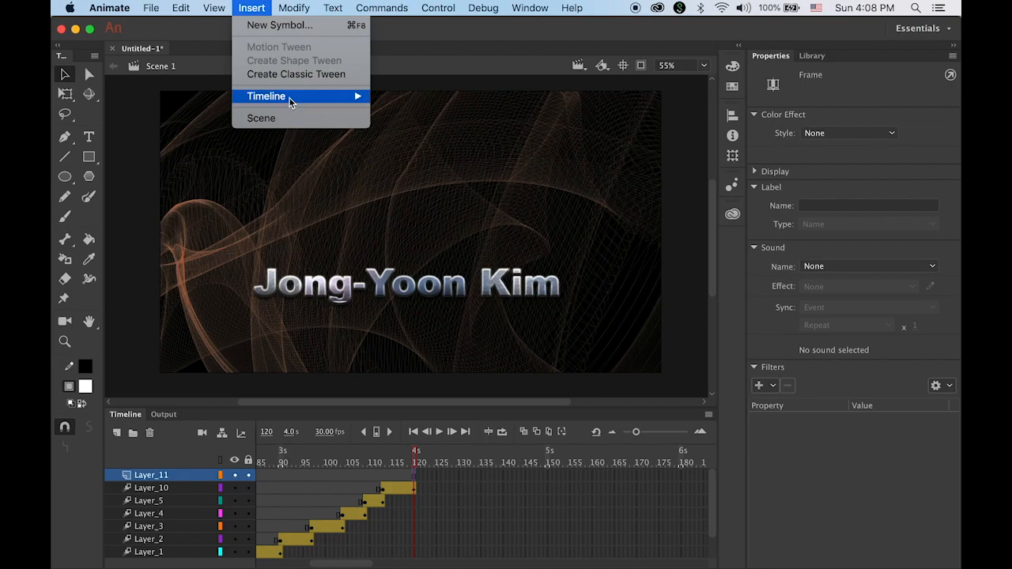
pyautogui.moveTo(290, 98)
pyautogui.click(427, 159)
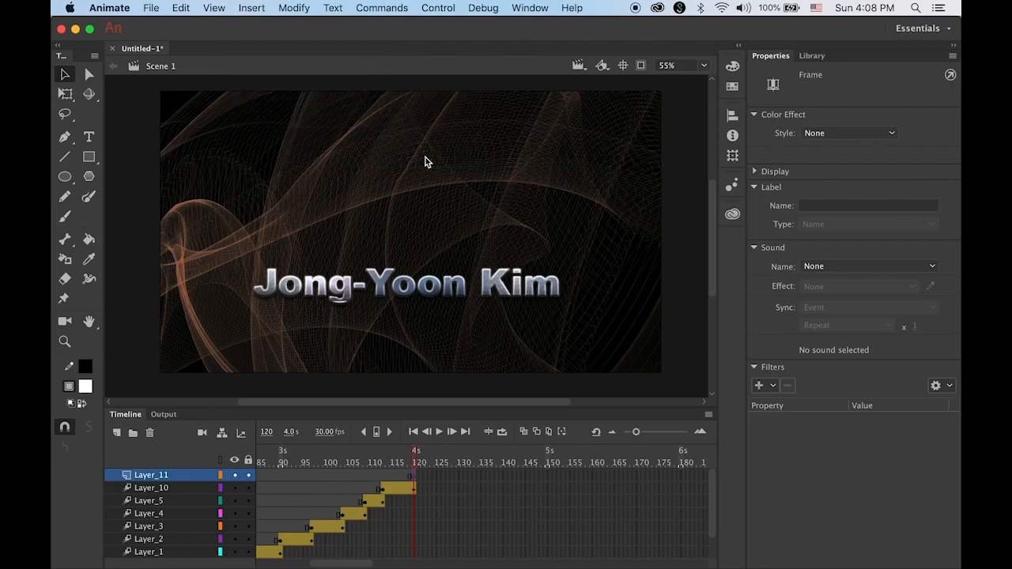
# - Add the static text "Graphic Designer" on Layer_11 and place it just below the name graphic at X 481.75, Y 568
pyautogui.click(88, 137)
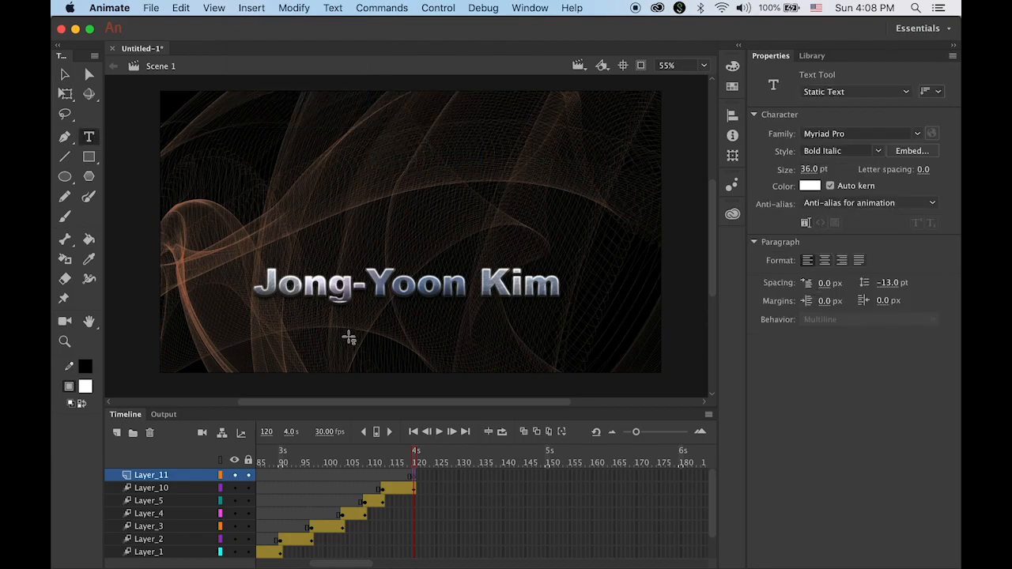
pyautogui.click(352, 326)
pyautogui.write('Graphi')
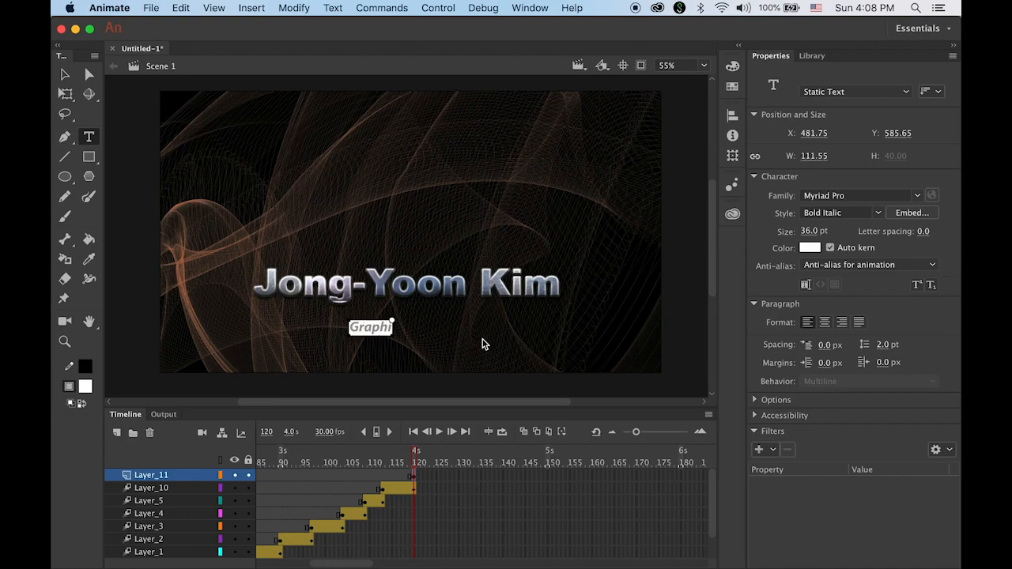
pyautogui.write('c Designer')
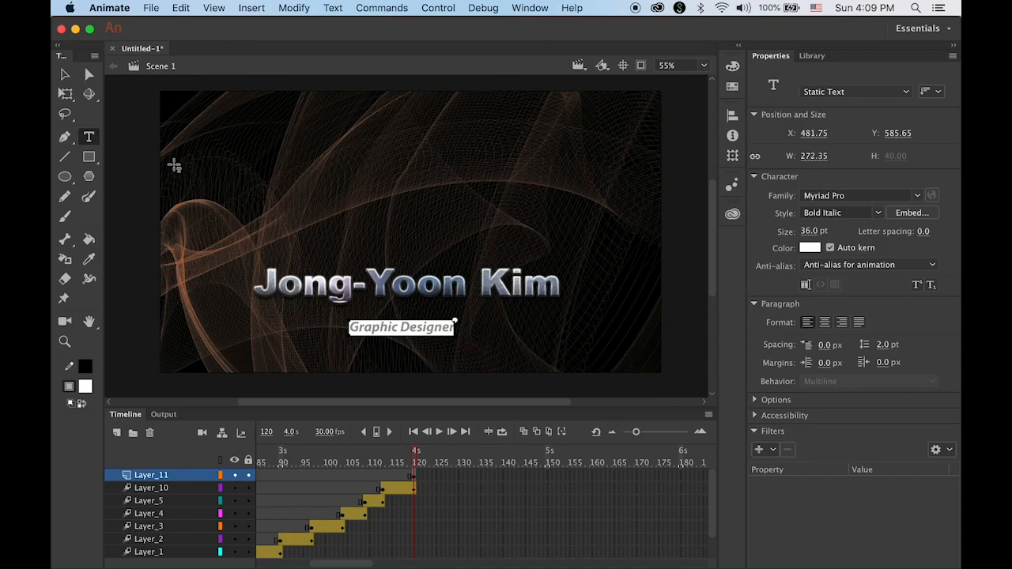
pyautogui.click(65, 73)
pyautogui.moveTo(405, 324)
pyautogui.mouseDown()
pyautogui.moveTo(415, 330)
pyautogui.moveTo(413, 317)
pyautogui.mouseUp()
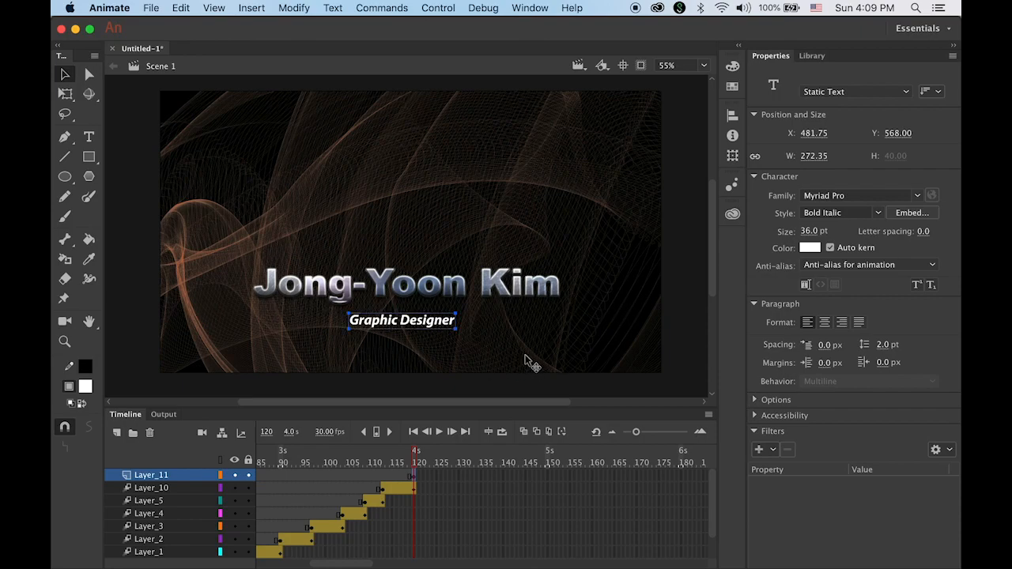
# - Apply a motion tween to the Graphic Designer text on Layer_11 and insert a keyframe at frame 125
pyautogui.click(413, 476)
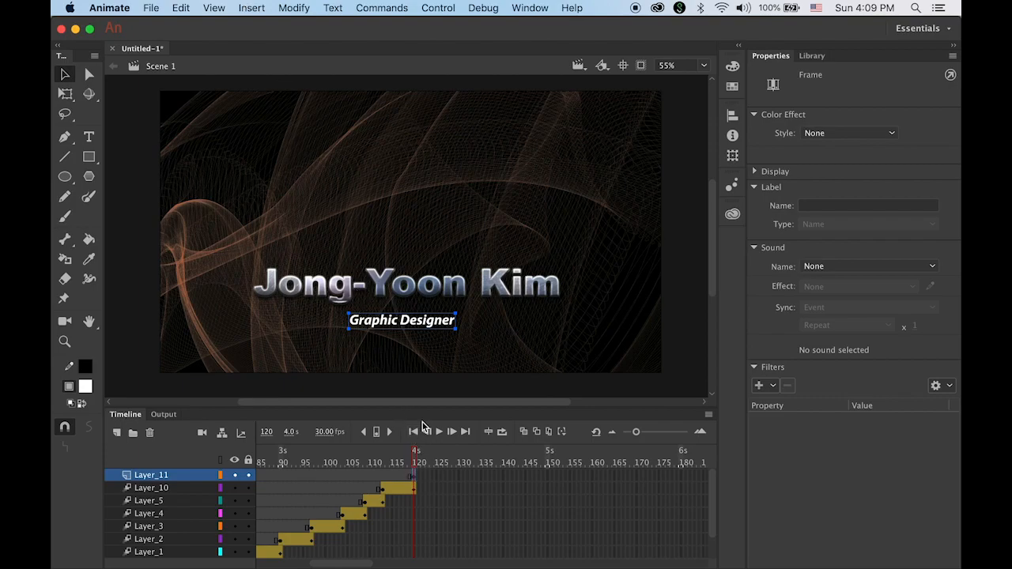
pyautogui.click(251, 8)
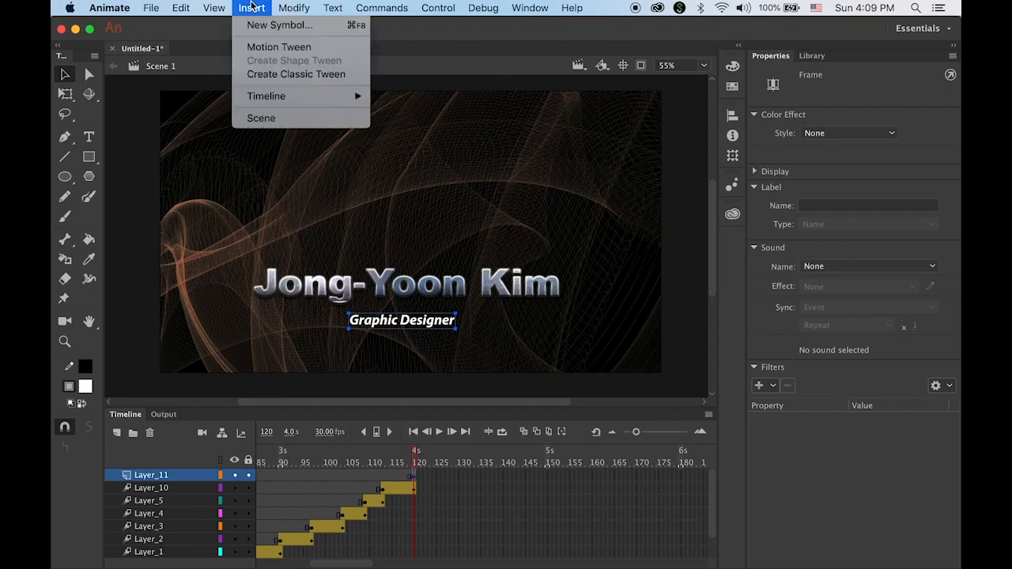
pyautogui.click(270, 49)
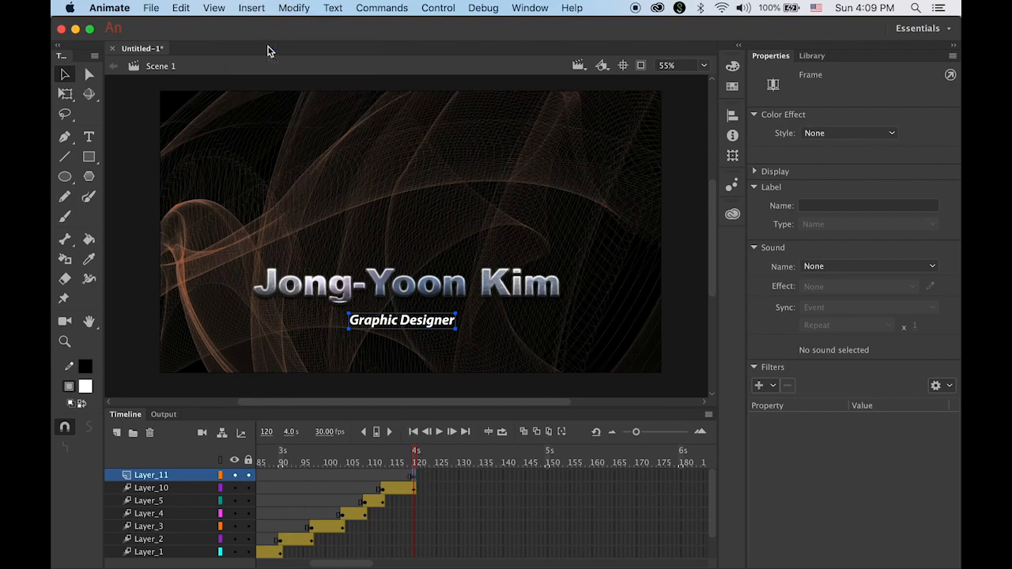
pyautogui.click(436, 476)
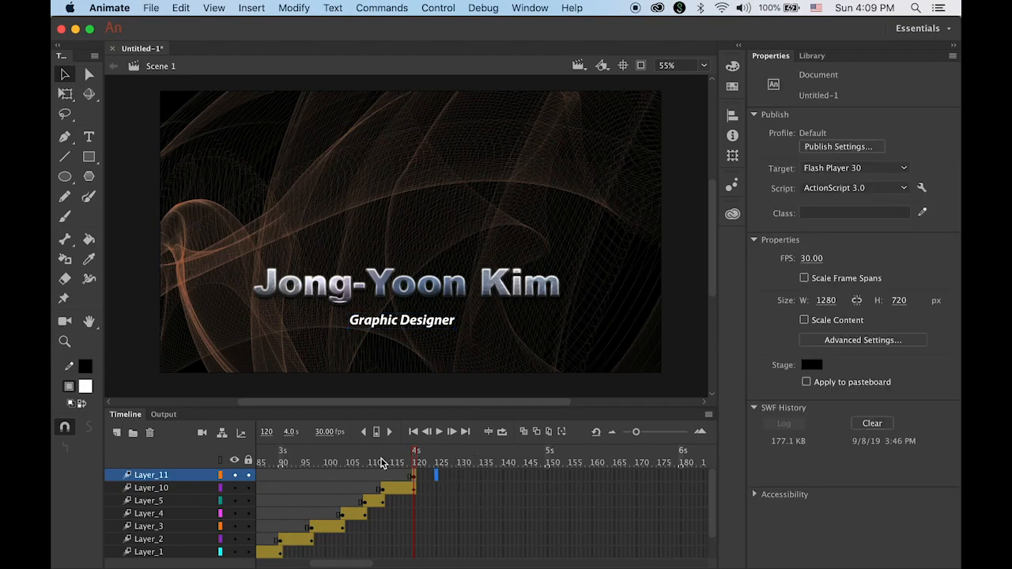
pyautogui.press('F5')
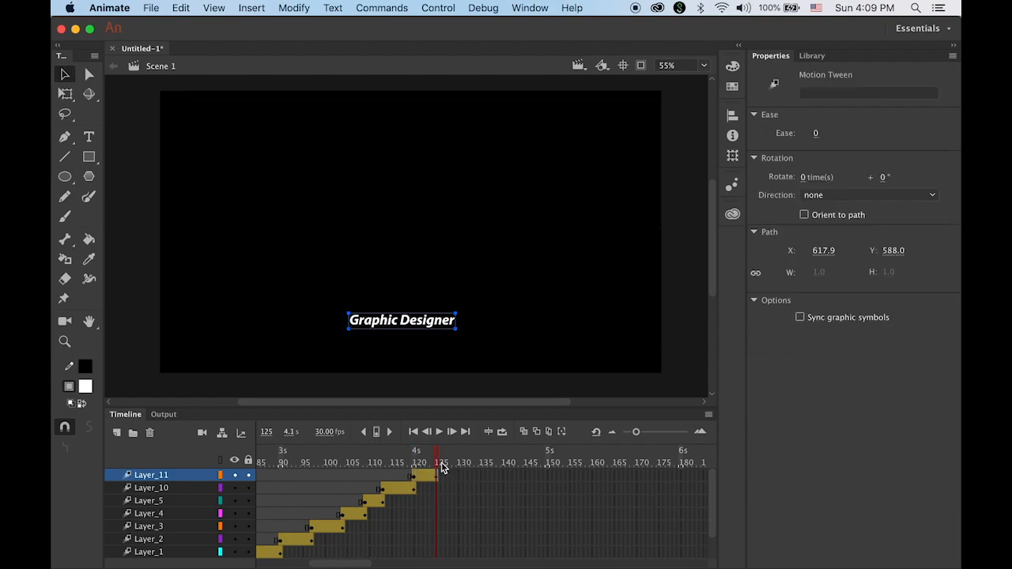
# - At frame 120 of Layer_11, move the Graphic Designer text straight down below the stage to Y 729.85 and check its position at frame 125
pyautogui.moveTo(438, 459); pyautogui.dragTo(415, 459)
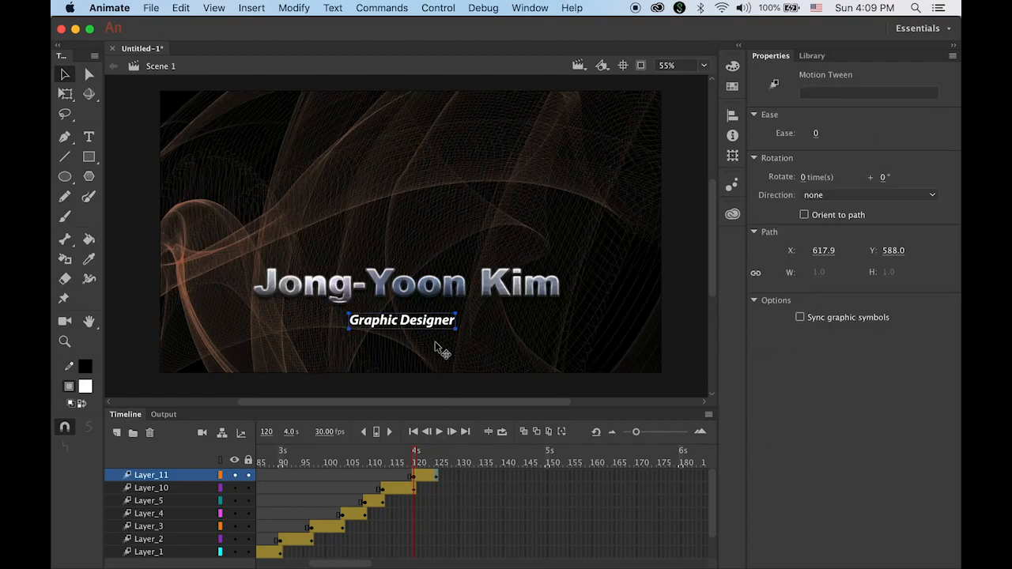
pyautogui.moveTo(445, 332); pyautogui.dragTo(445, 396)
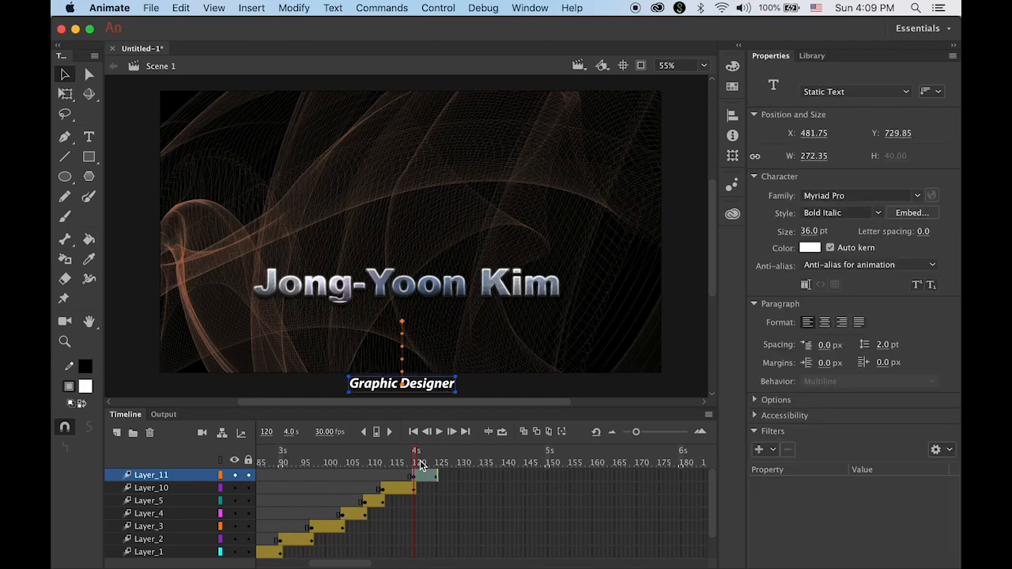
pyautogui.moveTo(416, 463); pyautogui.dragTo(440, 478)
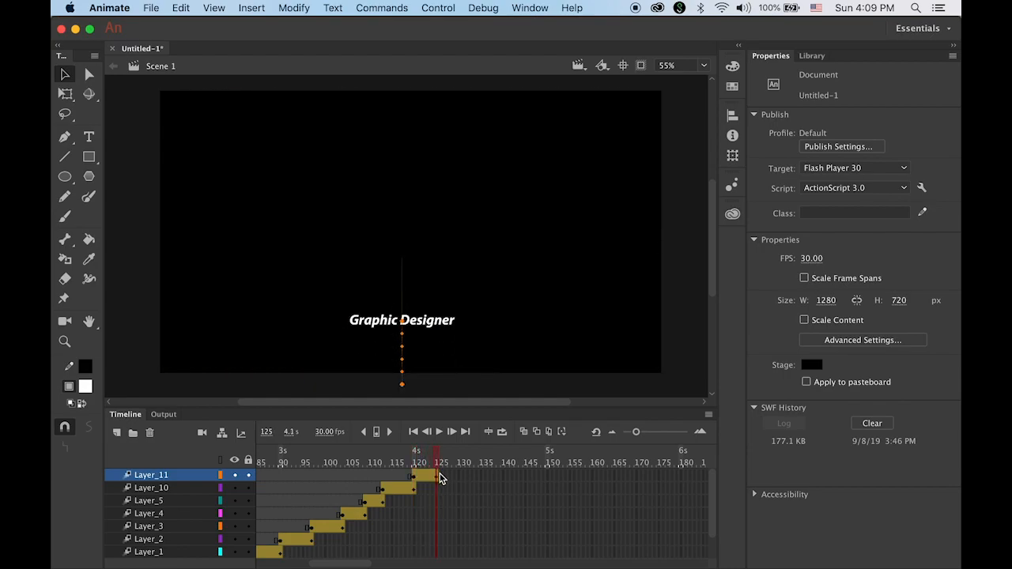
pyautogui.click(441, 478)
# - Extend the background image on the BG layer to frame 125 by moving its end keyframe from frame 120
pyautogui.moveTo(712, 512); pyautogui.dragTo(709, 541)
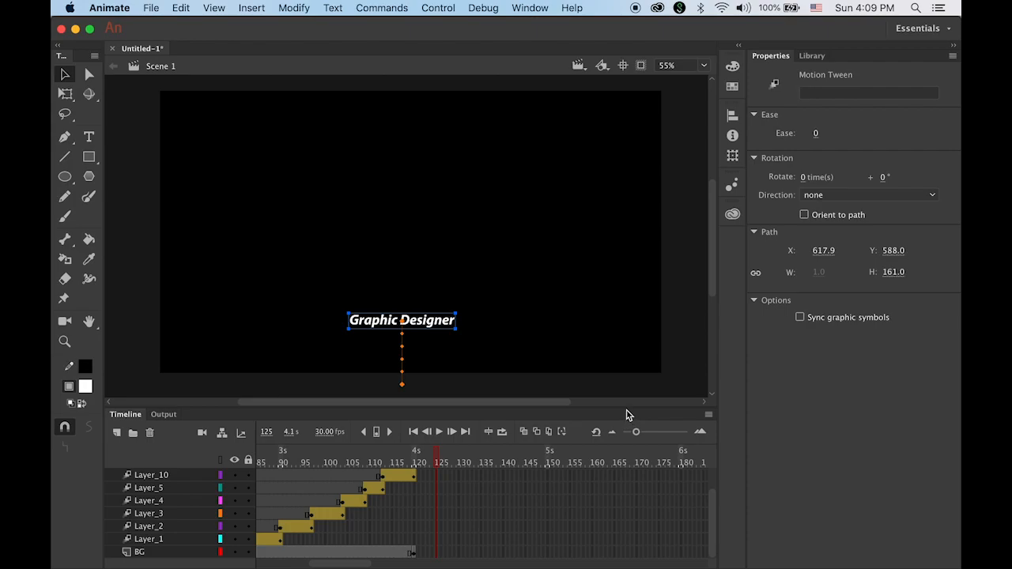
pyautogui.moveTo(626, 409); pyautogui.dragTo(638, 336)
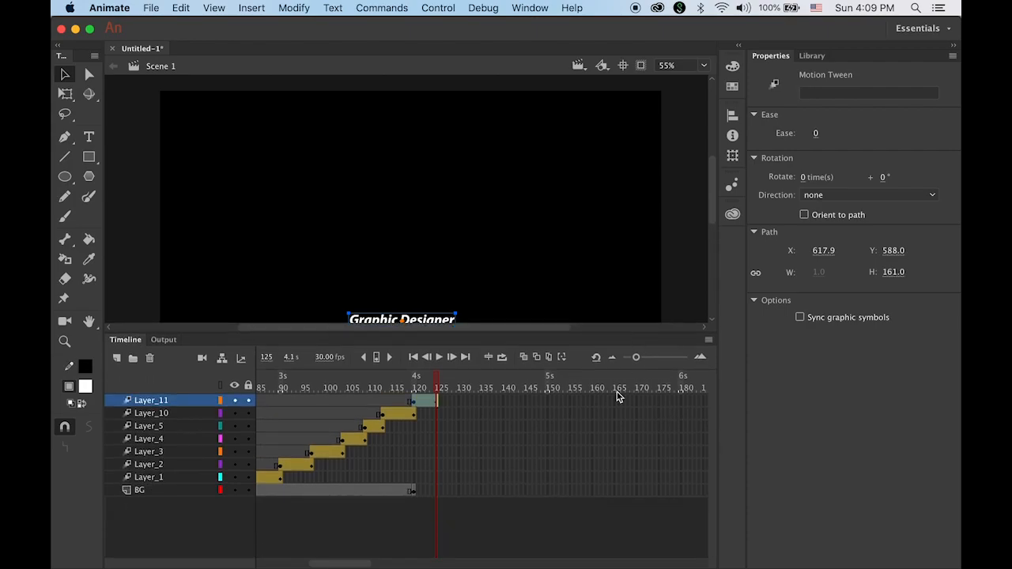
pyautogui.moveTo(416, 492); pyautogui.dragTo(435, 493)
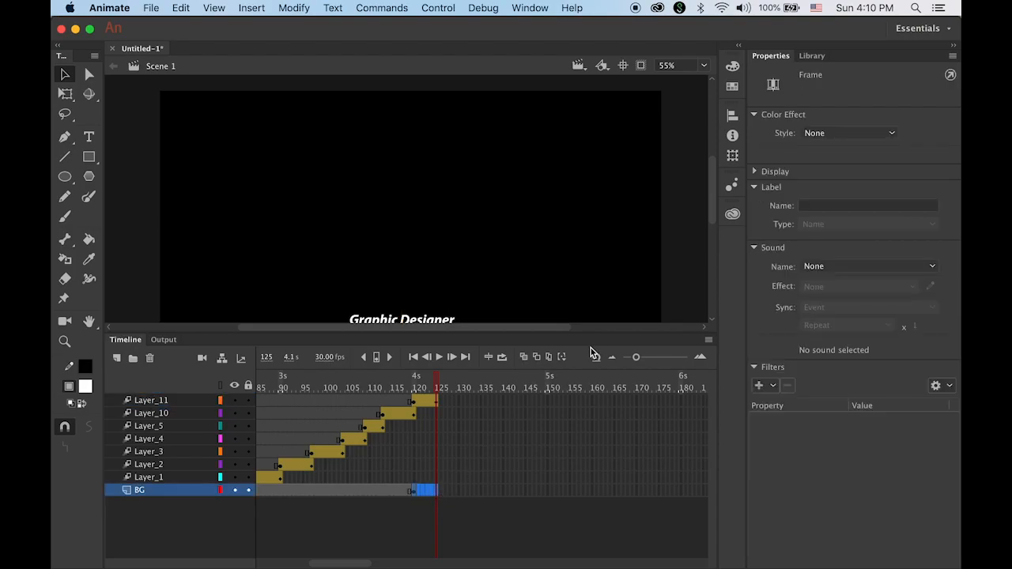
pyautogui.click(415, 522)
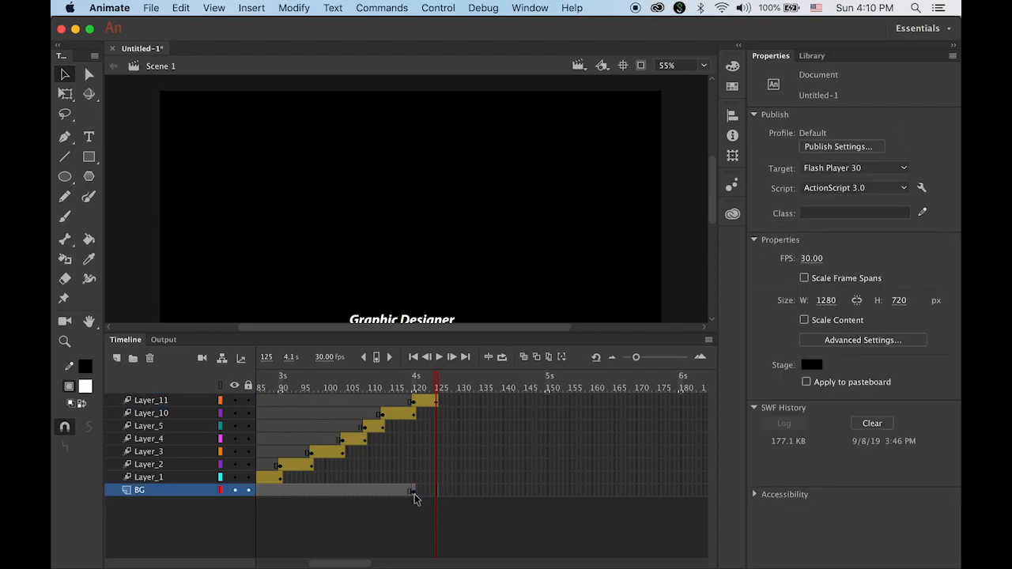
pyautogui.click(413, 491)
pyautogui.moveTo(432, 494); pyautogui.dragTo(435, 494)
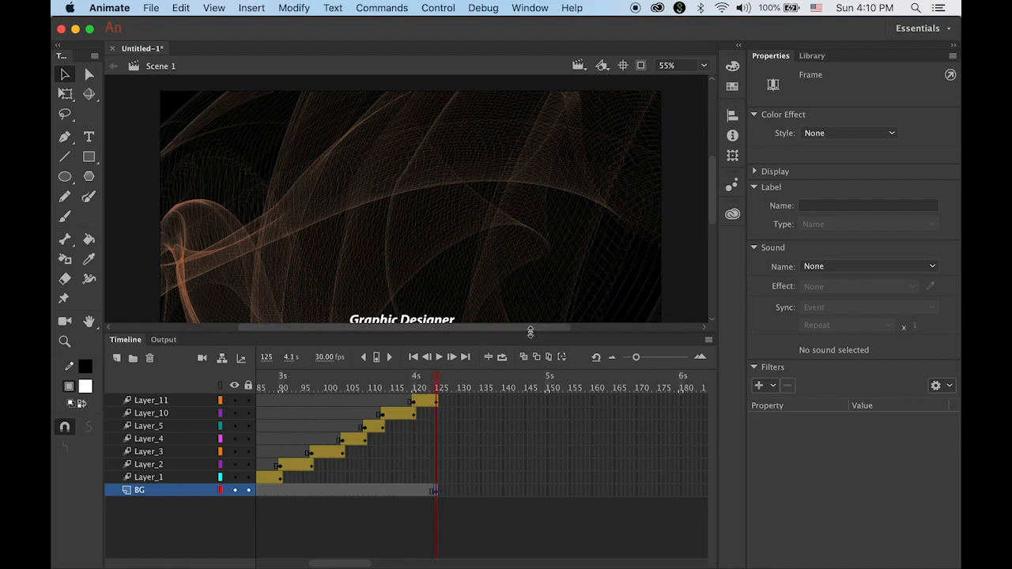
pyautogui.moveTo(531, 332); pyautogui.dragTo(530, 411)
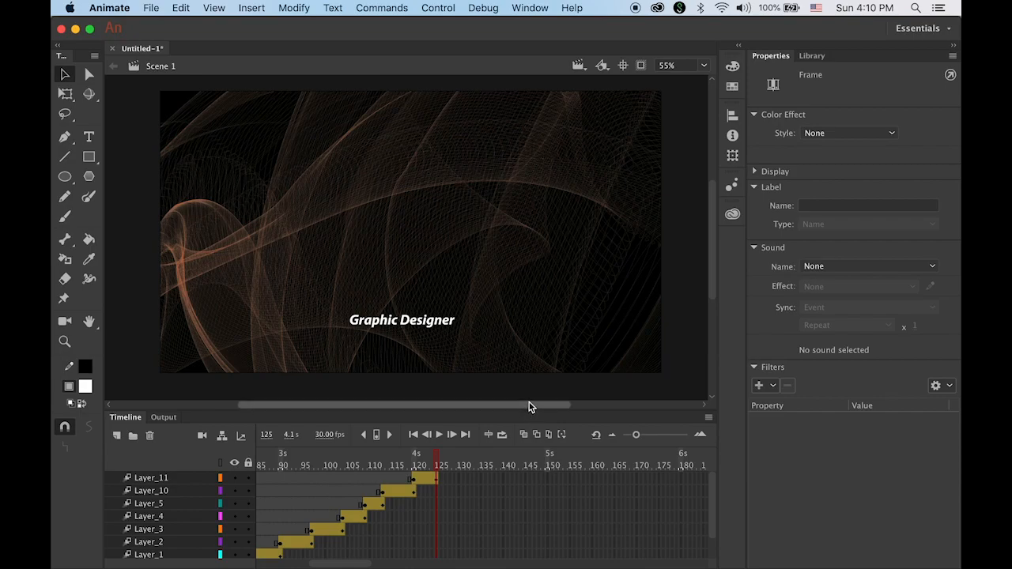
# - Insert keyframes at frame 125 on Layer_10 and Layer_5 so the name graphic and metal logo stay on stage
pyautogui.moveTo(440, 457); pyautogui.dragTo(411, 467)
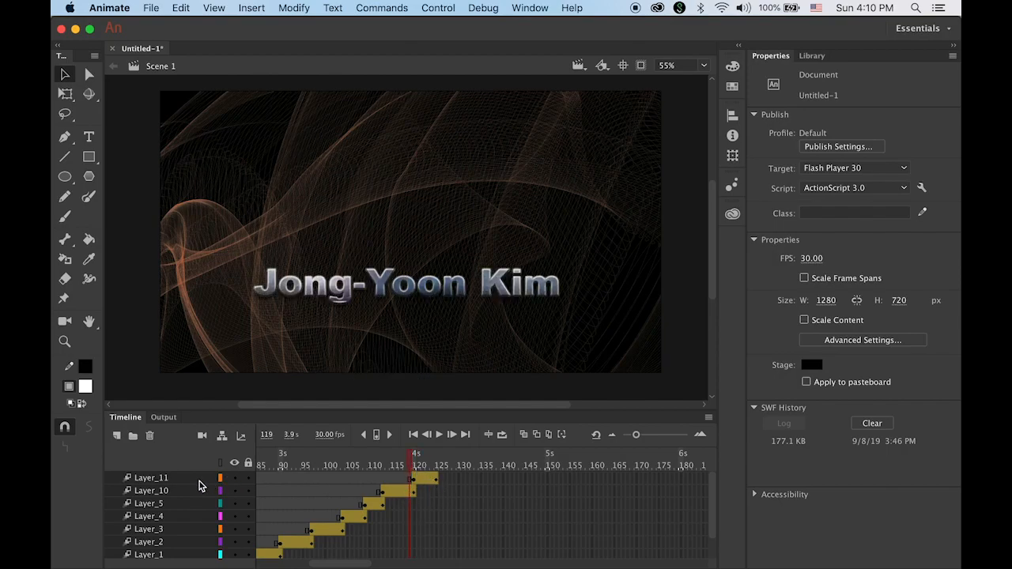
pyautogui.click(168, 491)
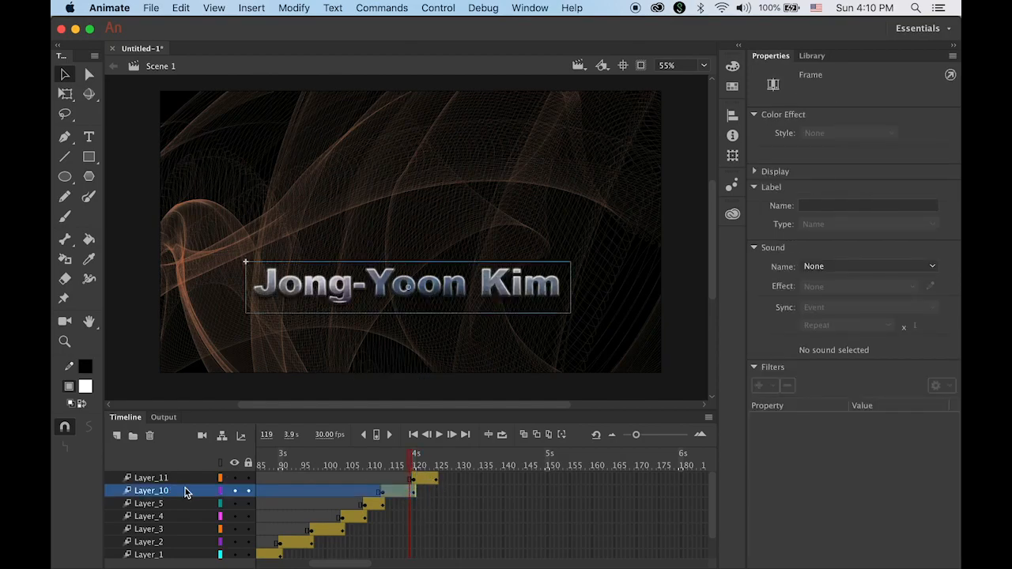
pyautogui.click(439, 497)
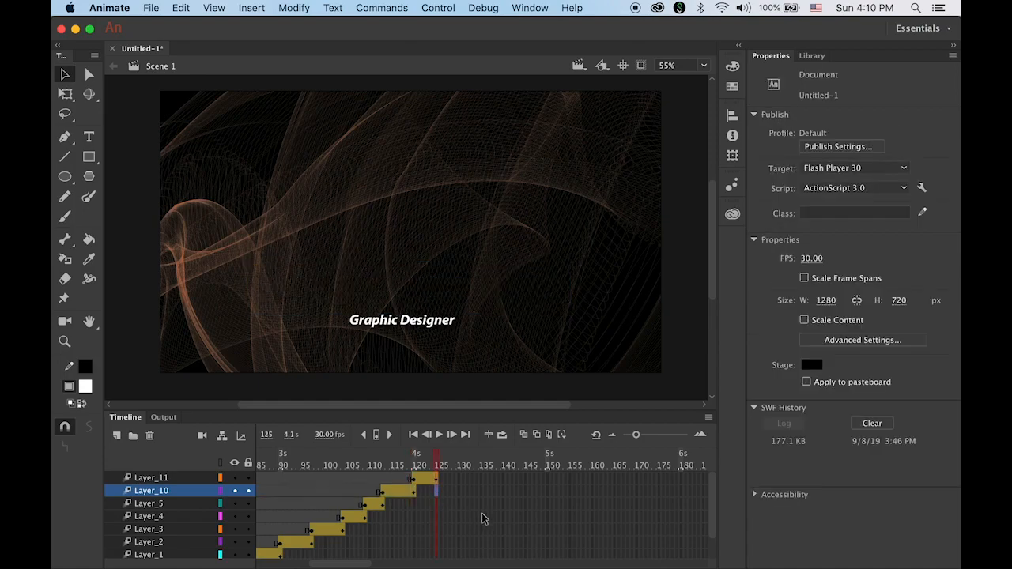
pyautogui.click(376, 435)
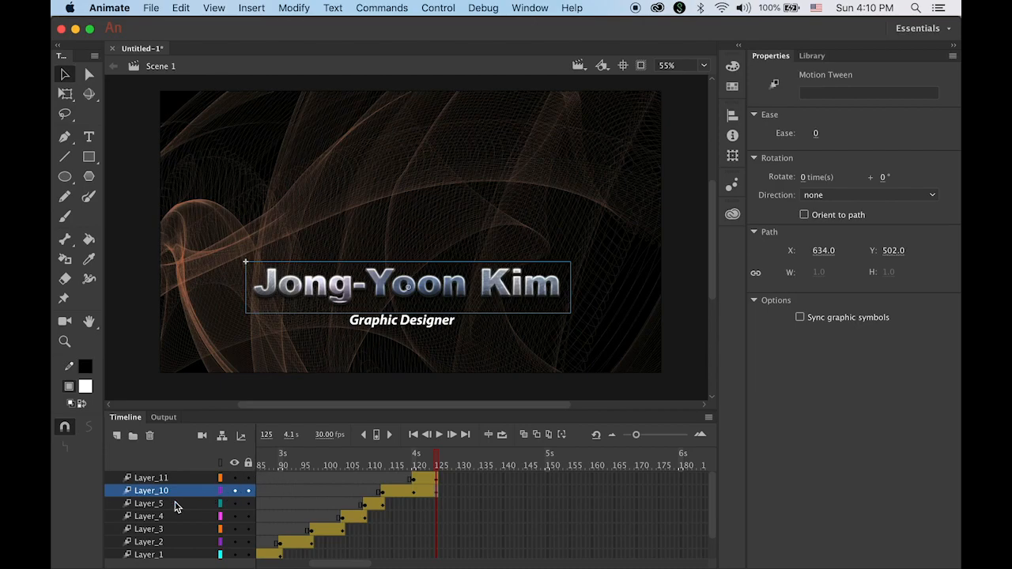
pyautogui.moveTo(440, 465); pyautogui.dragTo(378, 465)
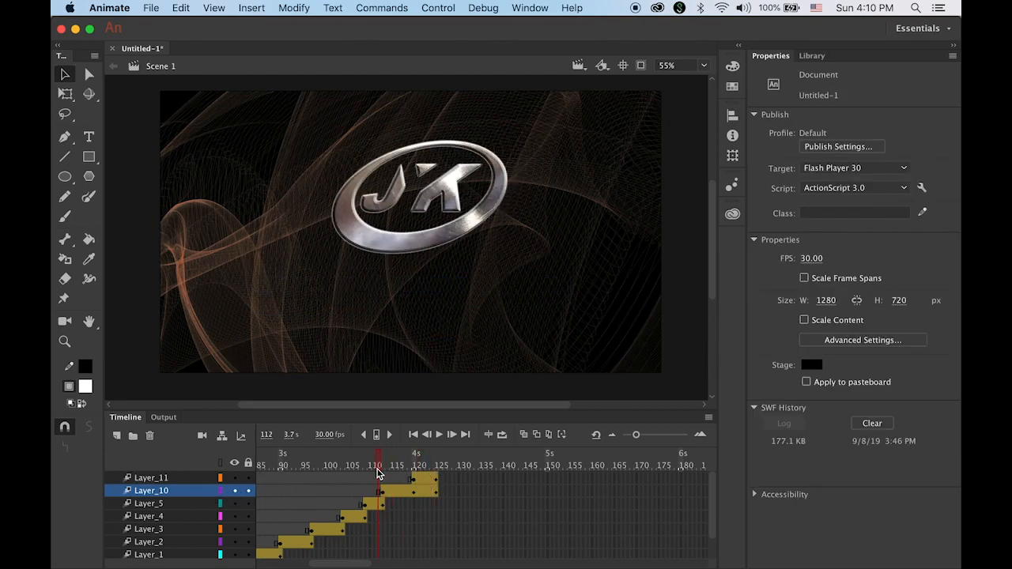
pyautogui.click(436, 504)
pyautogui.click(375, 436)
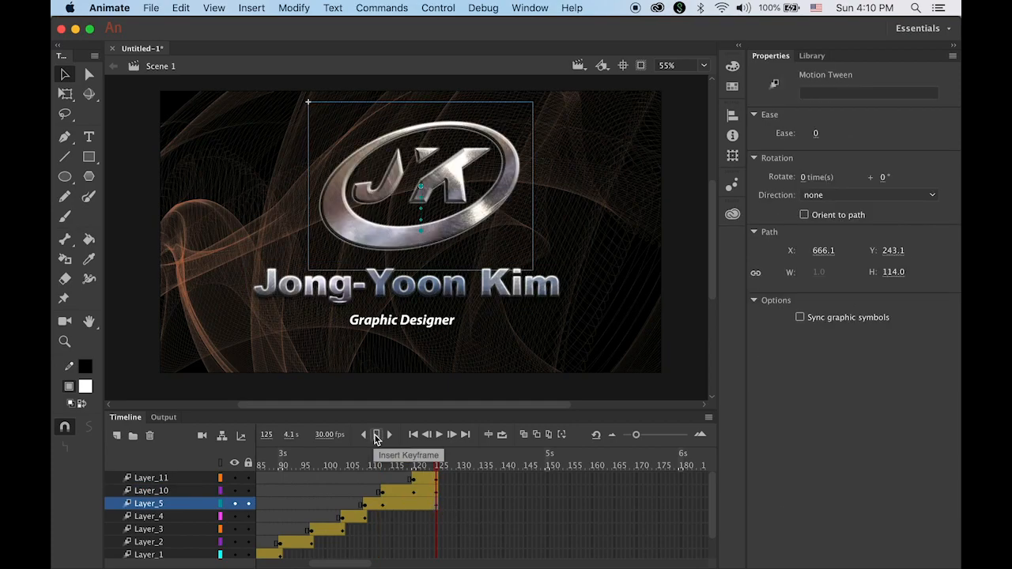
# - Play the whole animation from the first frame
pyautogui.moveTo(437, 465); pyautogui.dragTo(225, 447)
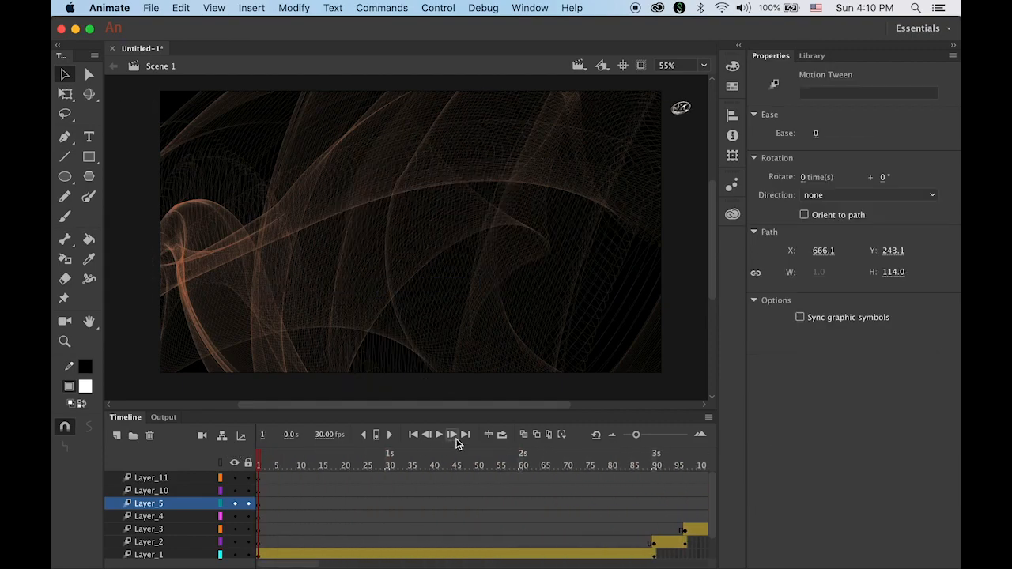
pyautogui.click(415, 436)
pyautogui.click(438, 434)
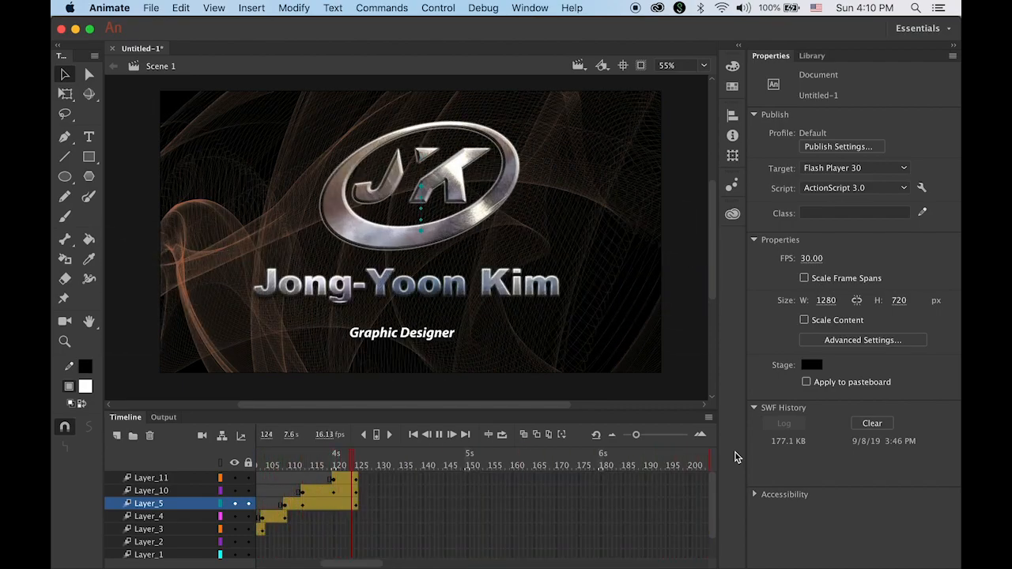
pyautogui.click(694, 282)
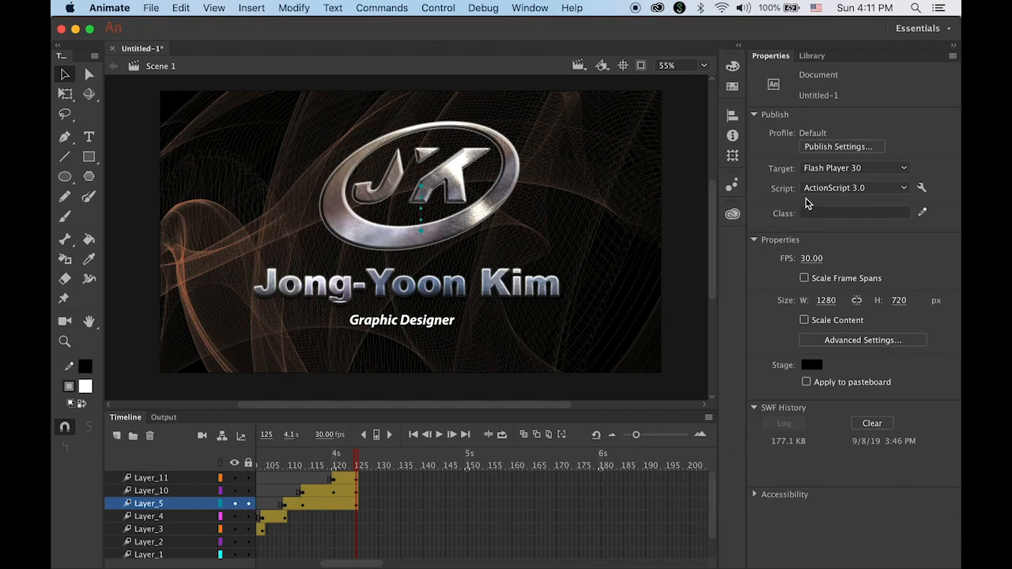
# - Add a new layer above Layer_11 and name it snd
pyautogui.click(815, 57)
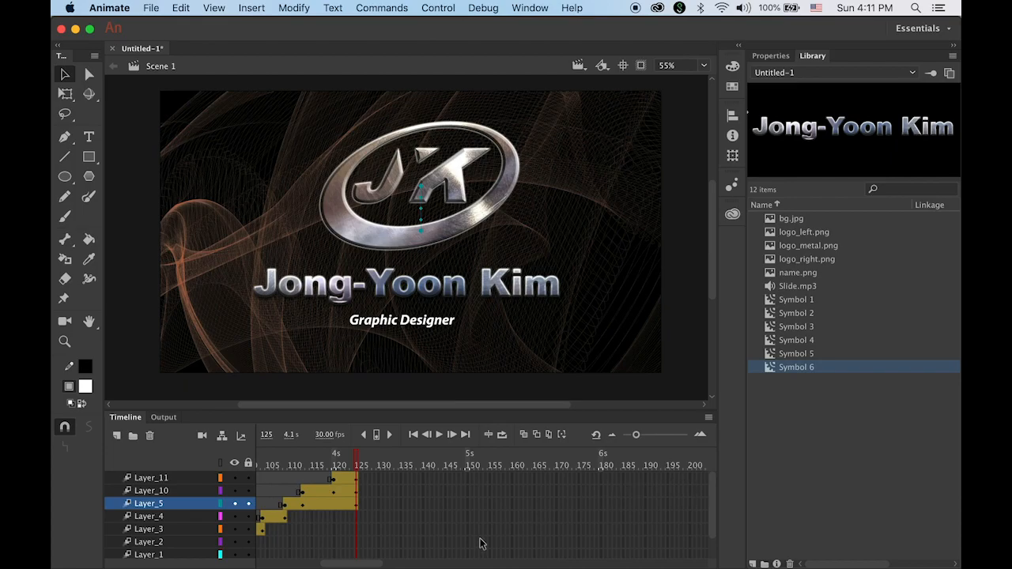
pyautogui.moveTo(377, 564); pyautogui.dragTo(346, 566)
pyautogui.moveTo(510, 466); pyautogui.dragTo(355, 474)
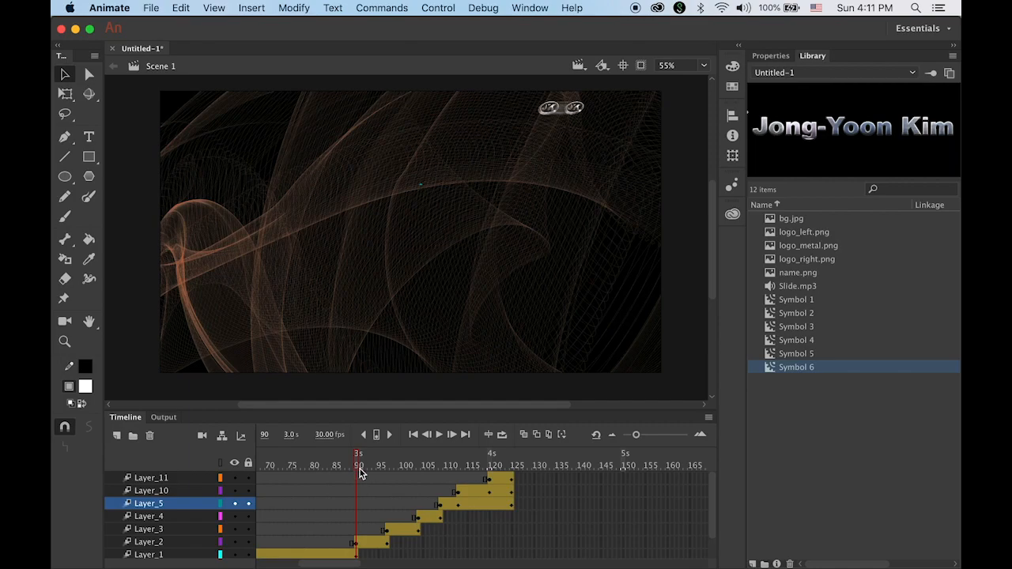
pyautogui.click(364, 468)
pyautogui.moveTo(365, 468); pyautogui.dragTo(358, 468)
pyautogui.click(162, 479)
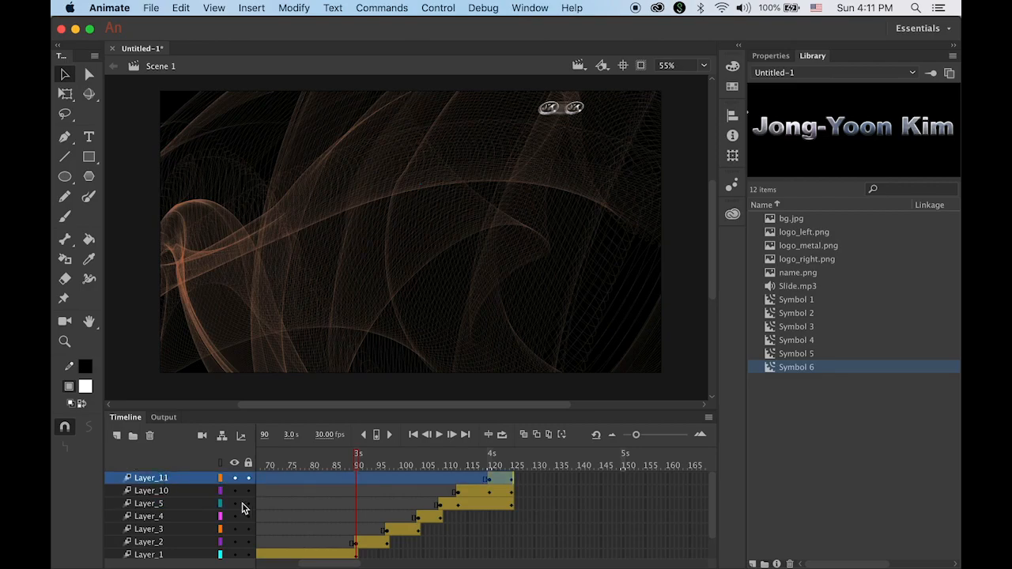
pyautogui.click(116, 437)
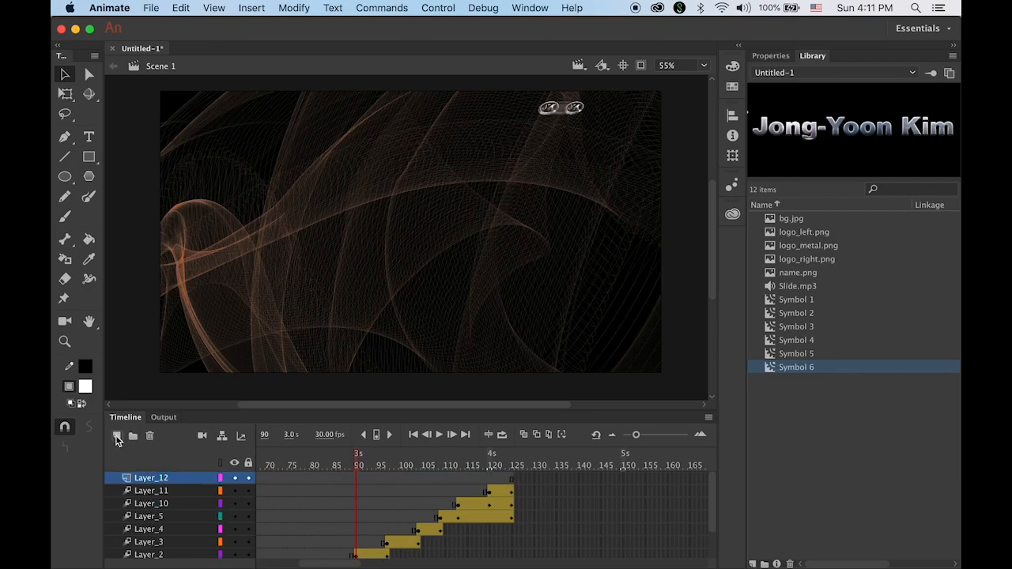
pyautogui.doubleClick(152, 478)
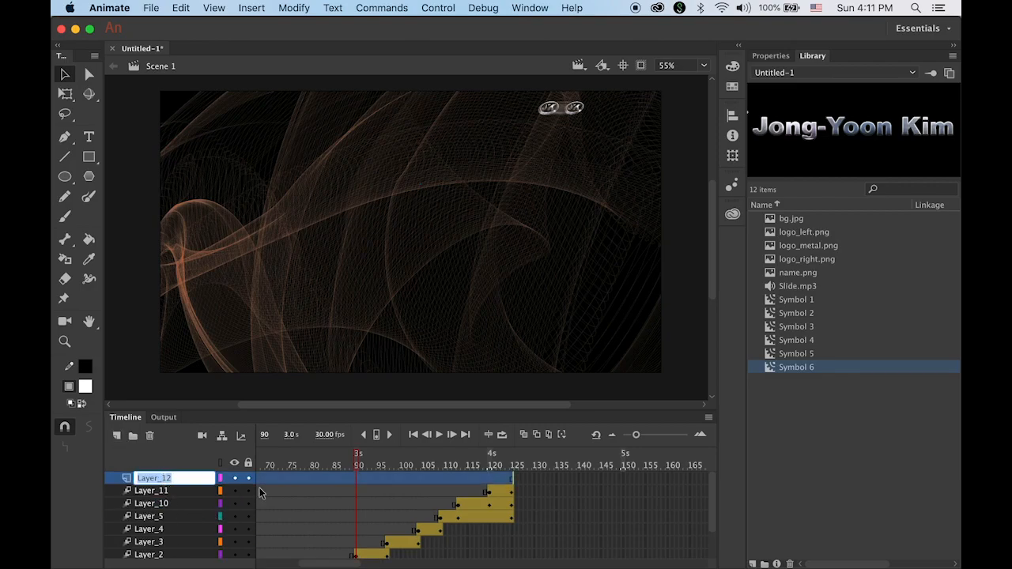
pyautogui.write('snd')
pyautogui.press('Return')
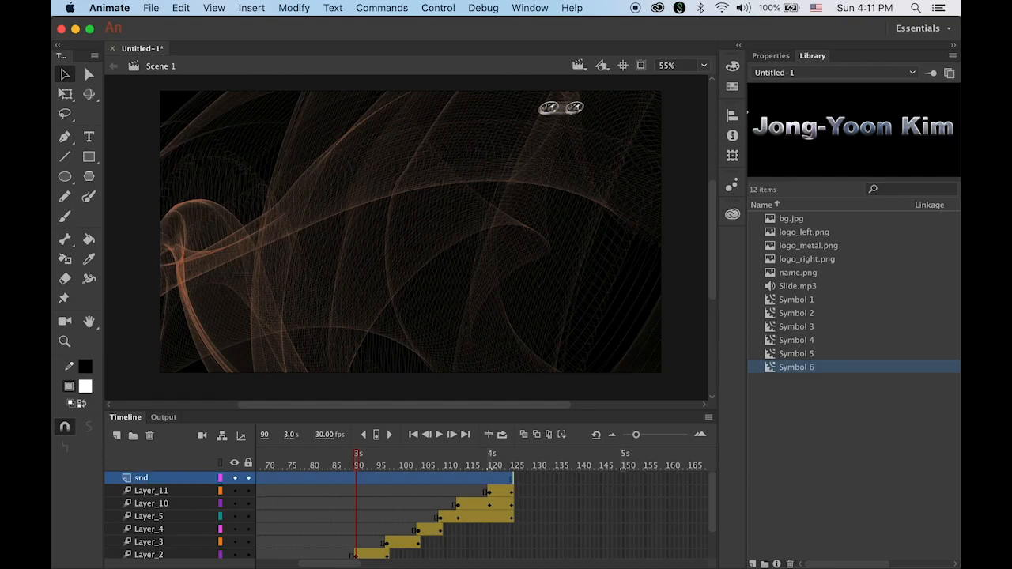
# - Insert a blank keyframe on the snd layer at frame 90
pyautogui.click(355, 475)
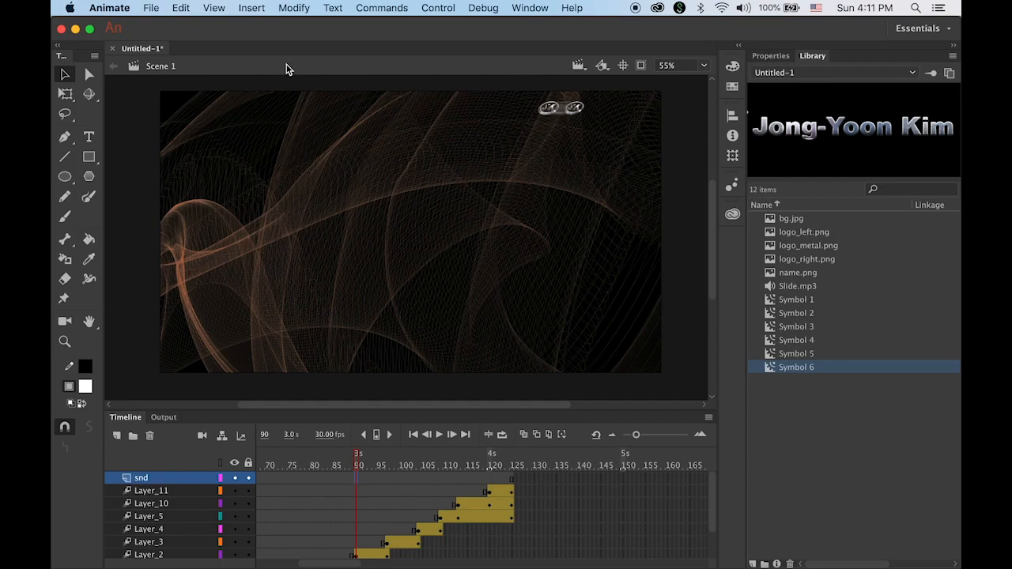
pyautogui.click(246, 5)
pyautogui.moveTo(316, 99)
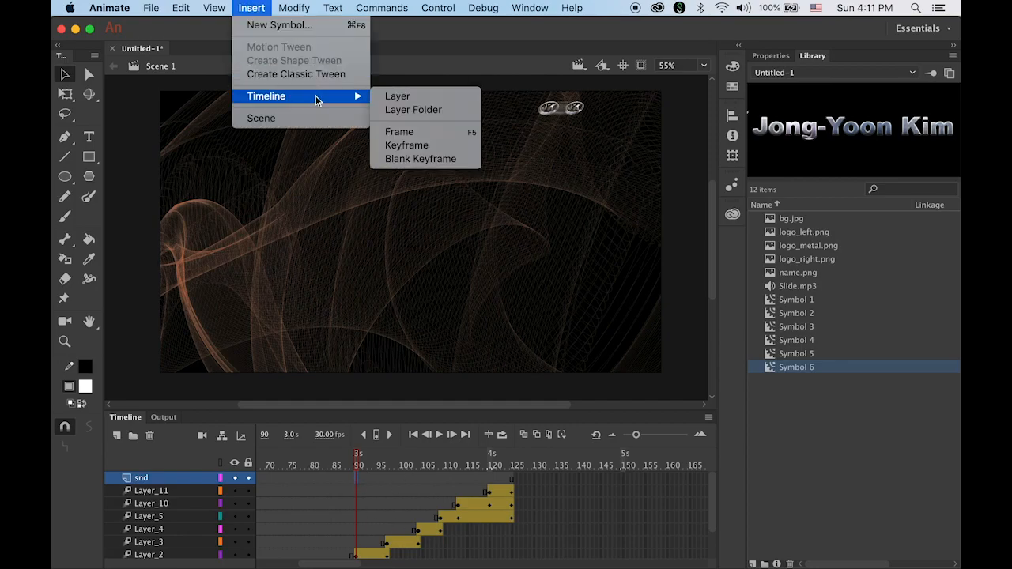
pyautogui.click(435, 160)
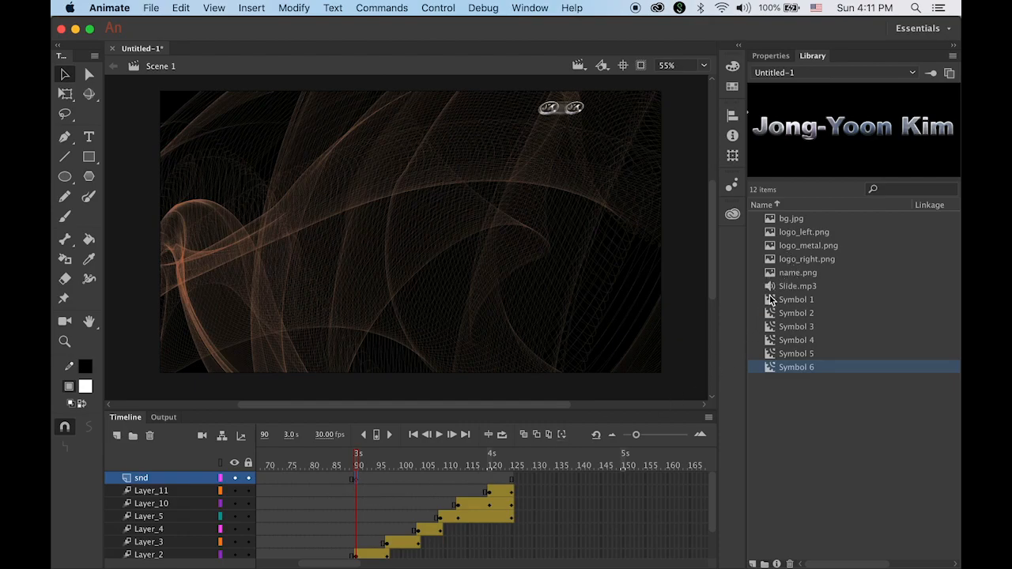
# - Add the Slide.mp3 sound at frame 90 of the snd layer and play the animation from the first frame
pyautogui.click(771, 289)
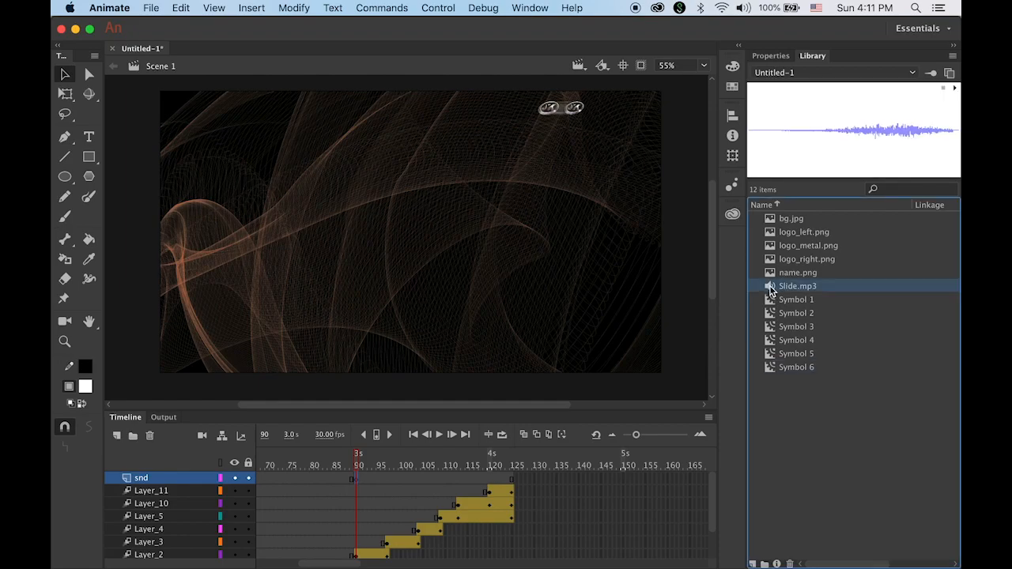
pyautogui.moveTo(771, 289); pyautogui.dragTo(419, 255)
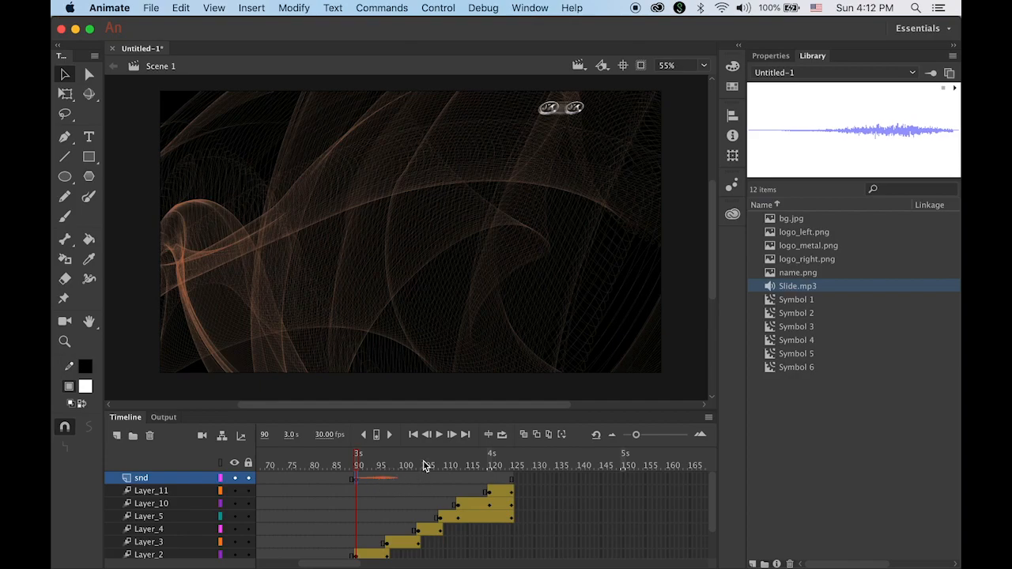
pyautogui.click(413, 434)
pyautogui.click(439, 434)
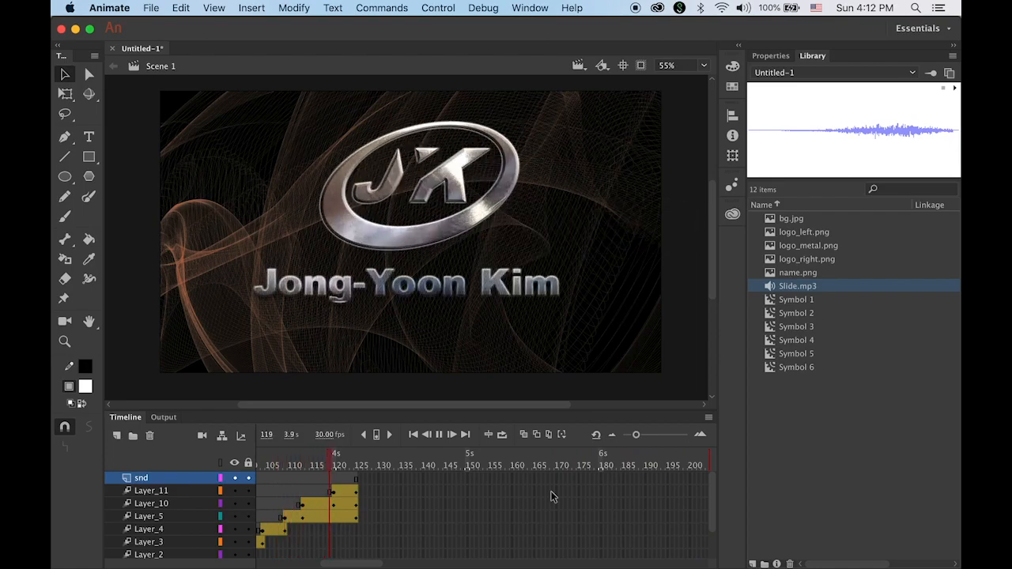
# - Insert a blank keyframe on the snd layer at frame 97 and add the Slide.mp3 sound there
pyautogui.moveTo(377, 565); pyautogui.dragTo(356, 564)
pyautogui.moveTo(506, 477); pyautogui.dragTo(384, 479)
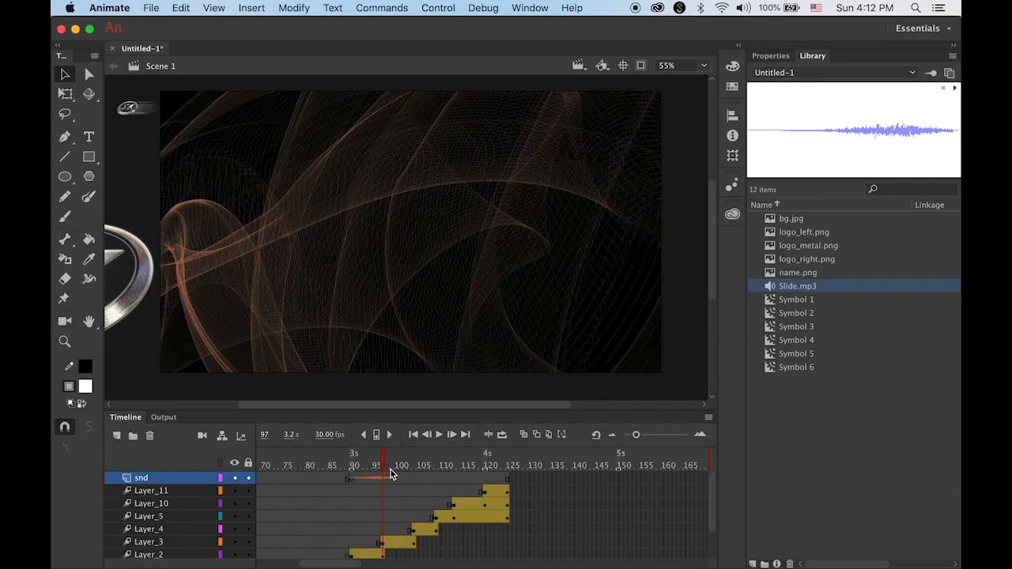
pyautogui.click(251, 8)
pyautogui.moveTo(293, 95)
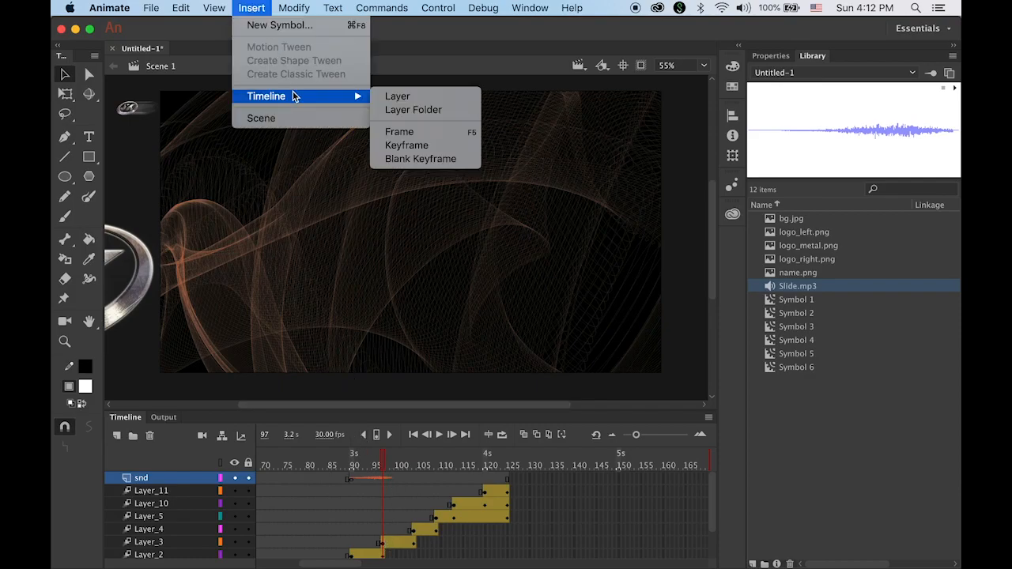
pyautogui.click(451, 158)
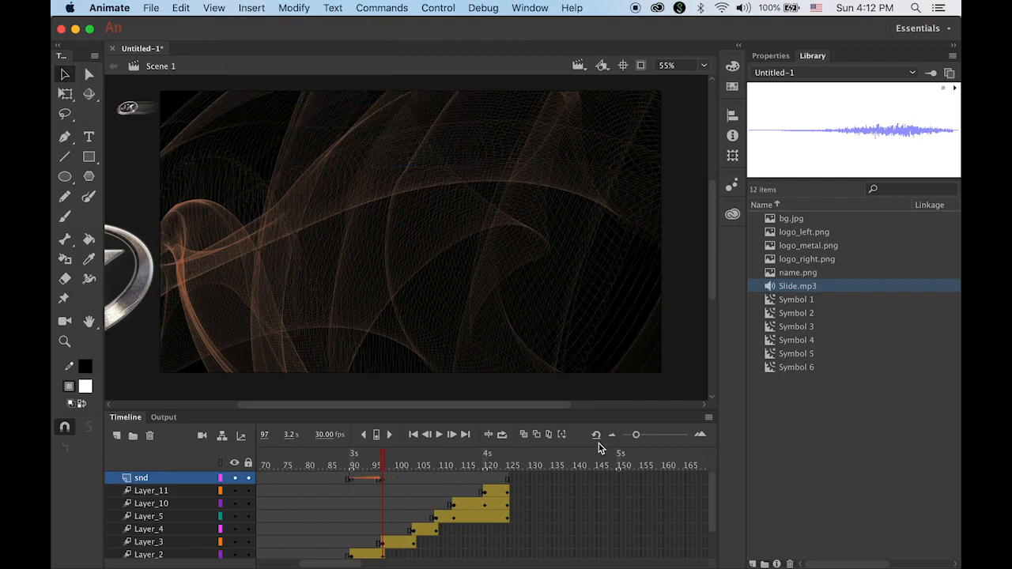
pyautogui.click(766, 285)
pyautogui.moveTo(766, 285); pyautogui.dragTo(409, 259)
# - Insert a blank keyframe on the snd layer at frame 104 and add the Slide.mp3 sound there
pyautogui.moveTo(383, 463); pyautogui.dragTo(413, 465)
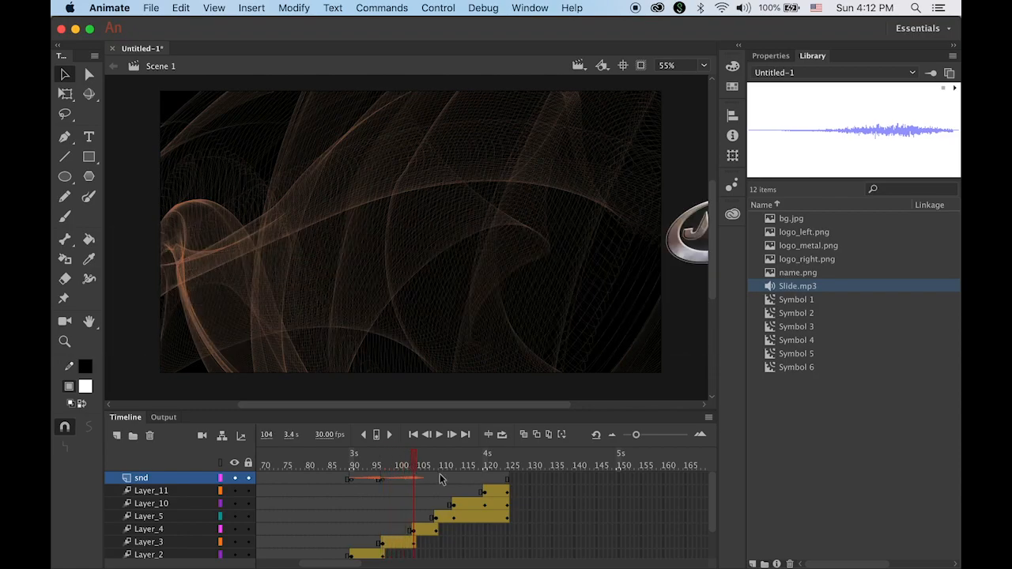
pyautogui.click(260, 9)
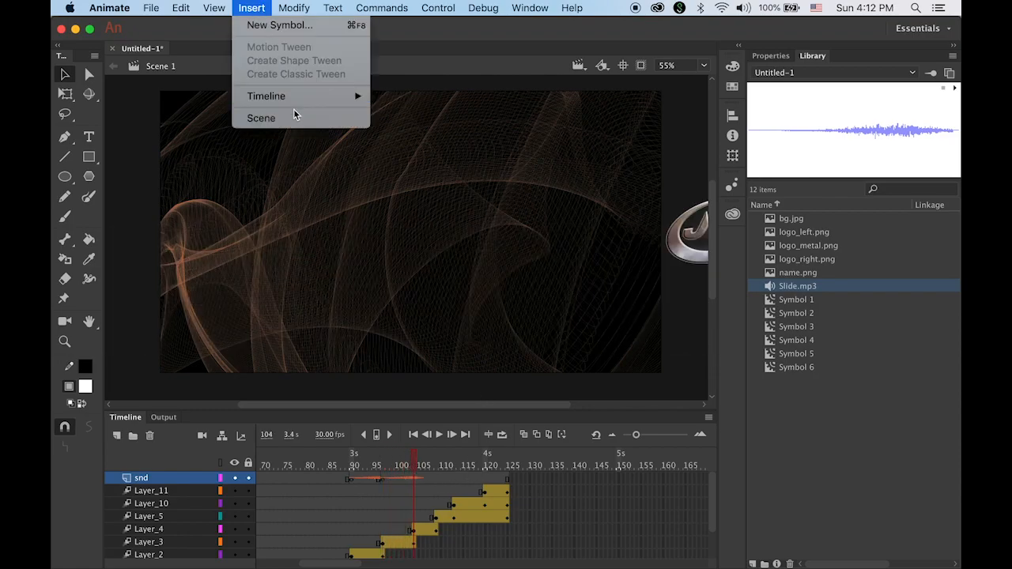
pyautogui.moveTo(296, 96)
pyautogui.click(443, 159)
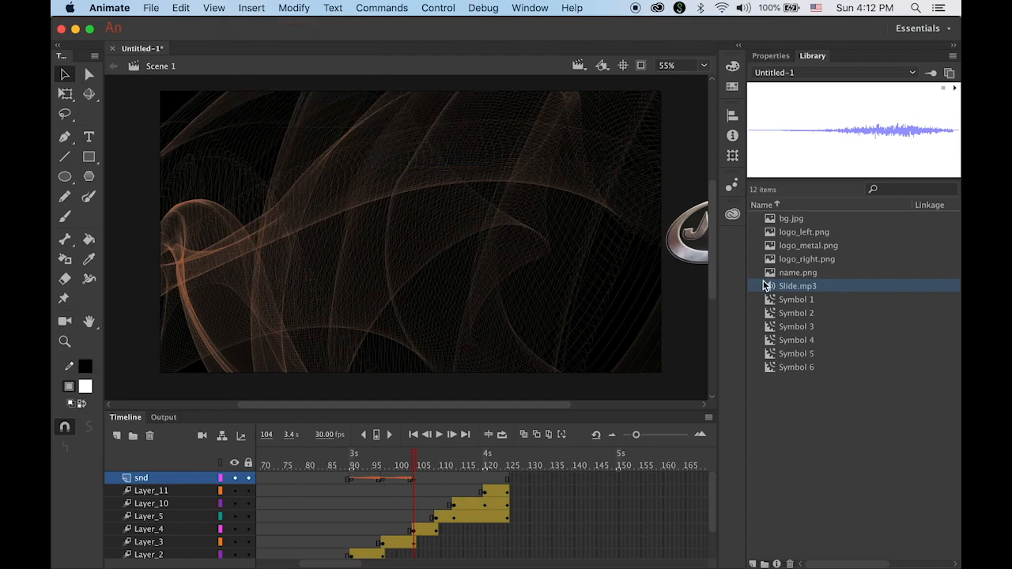
pyautogui.moveTo(771, 288); pyautogui.dragTo(404, 224)
pyautogui.click(414, 482)
# - Play the whole animation twice from the first frame to check the timing of the slide sounds
pyautogui.moveTo(413, 461); pyautogui.dragTo(177, 446)
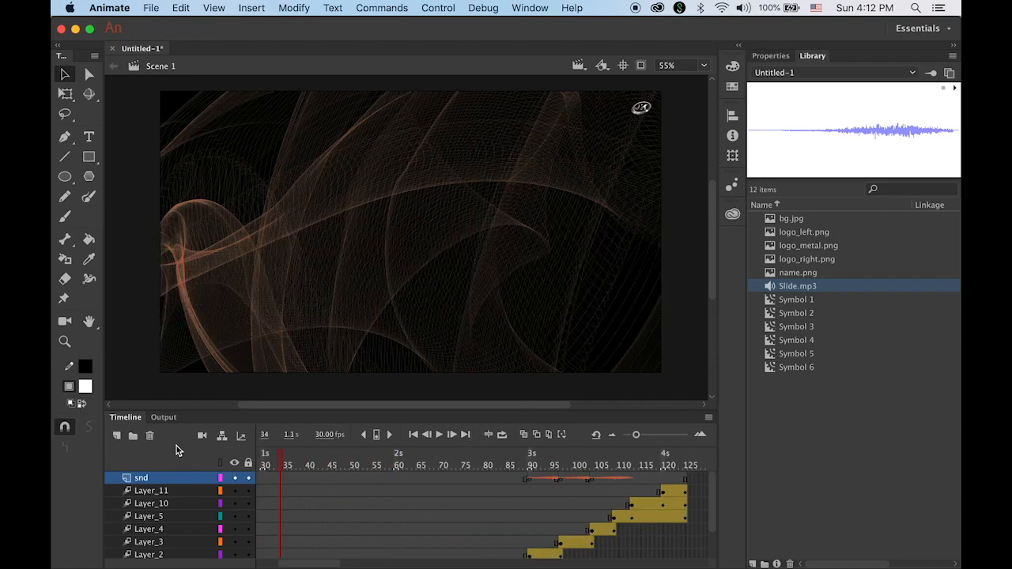
pyautogui.click(413, 436)
pyautogui.click(439, 435)
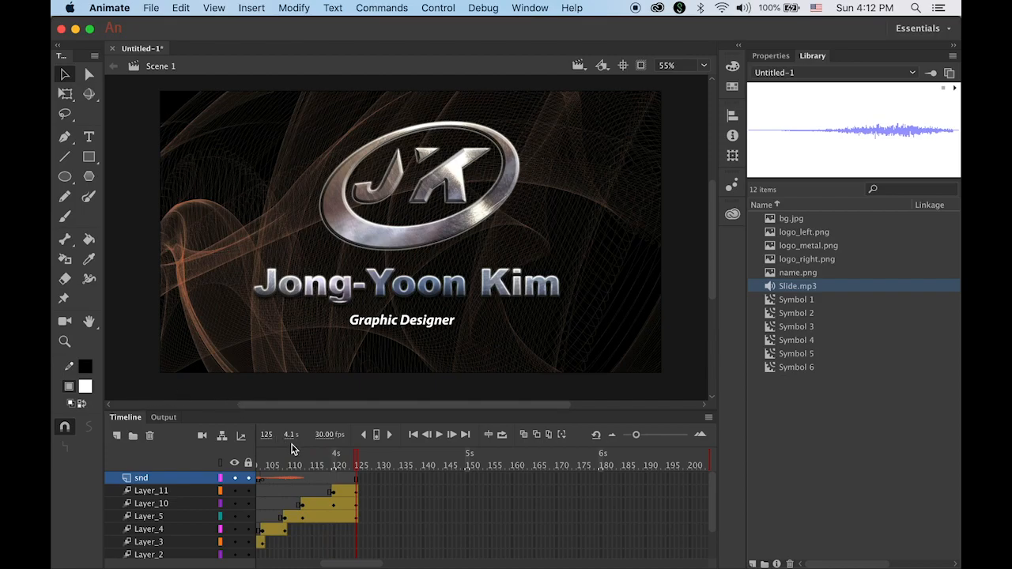
pyautogui.click(412, 435)
pyautogui.click(439, 434)
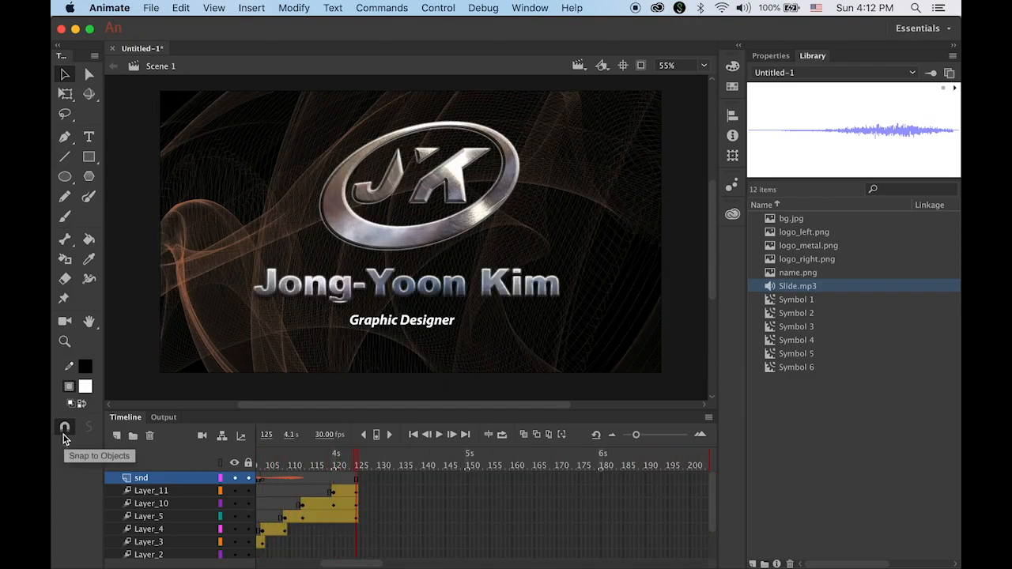
# - Save the document as roadrunner.fla in the roadrunner folder inside Documents/INTRO
pyautogui.click(150, 8)
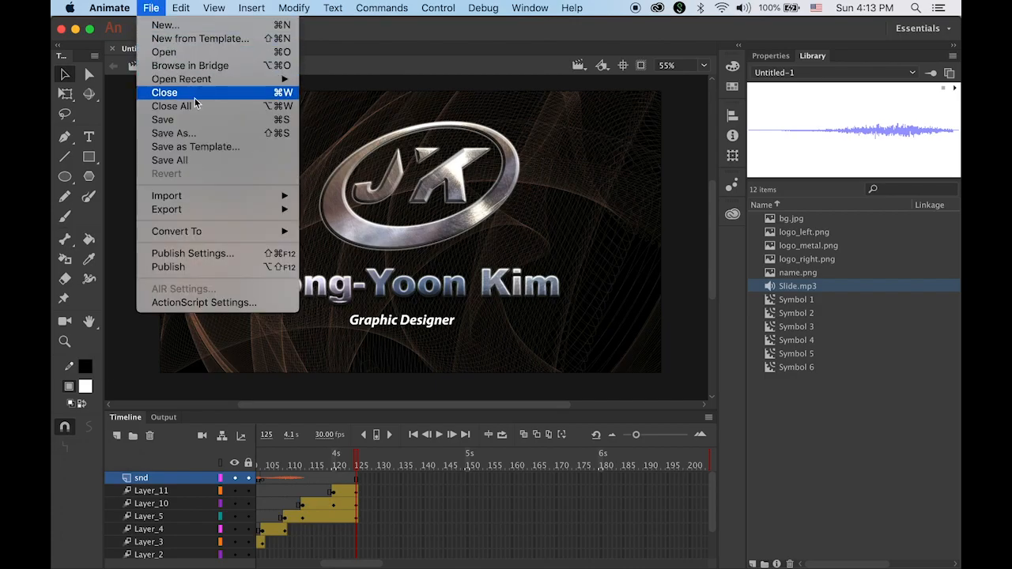
pyautogui.click(199, 140)
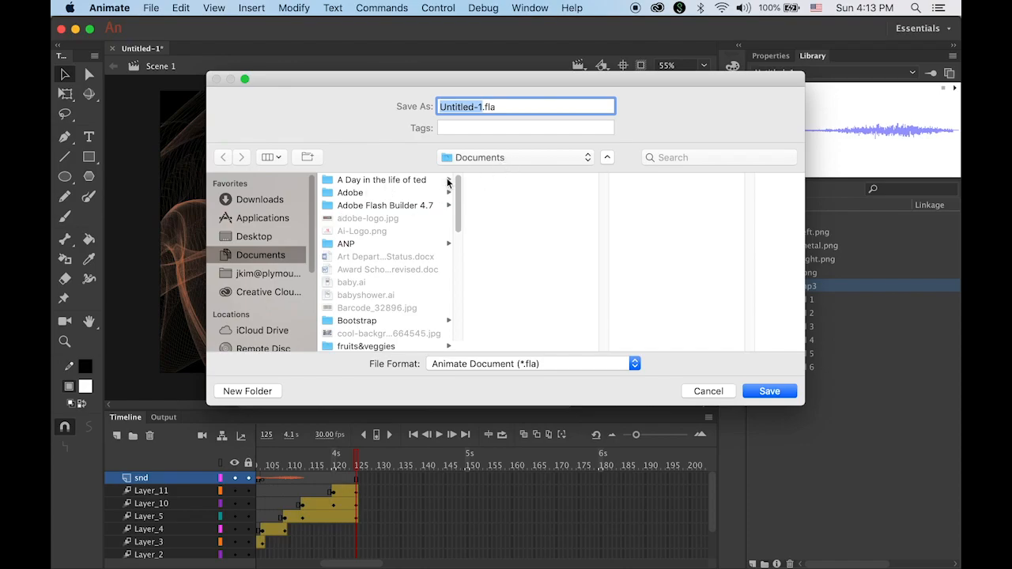
pyautogui.scroll(-3, 378, 306)
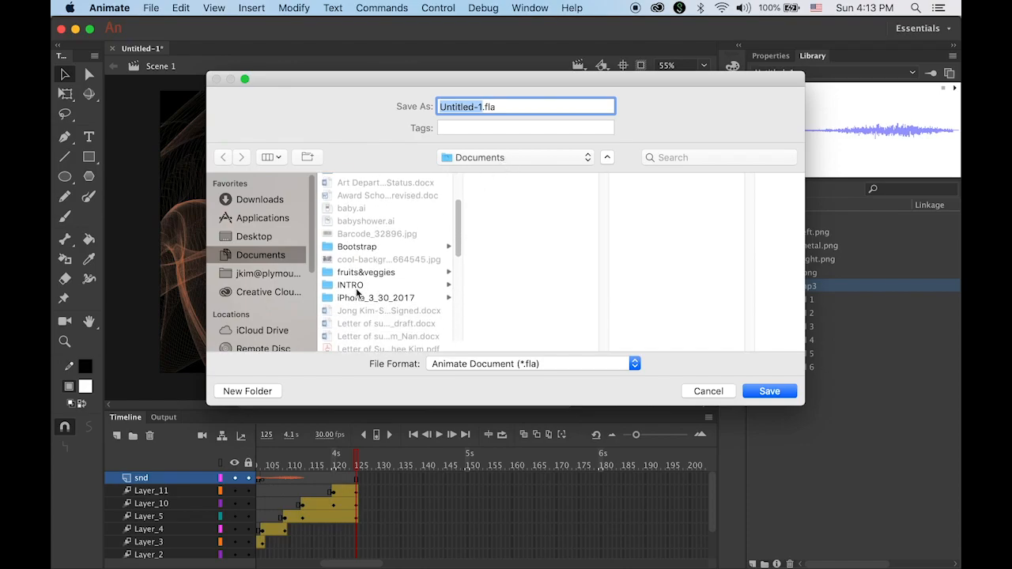
pyautogui.click(361, 286)
pyautogui.click(503, 180)
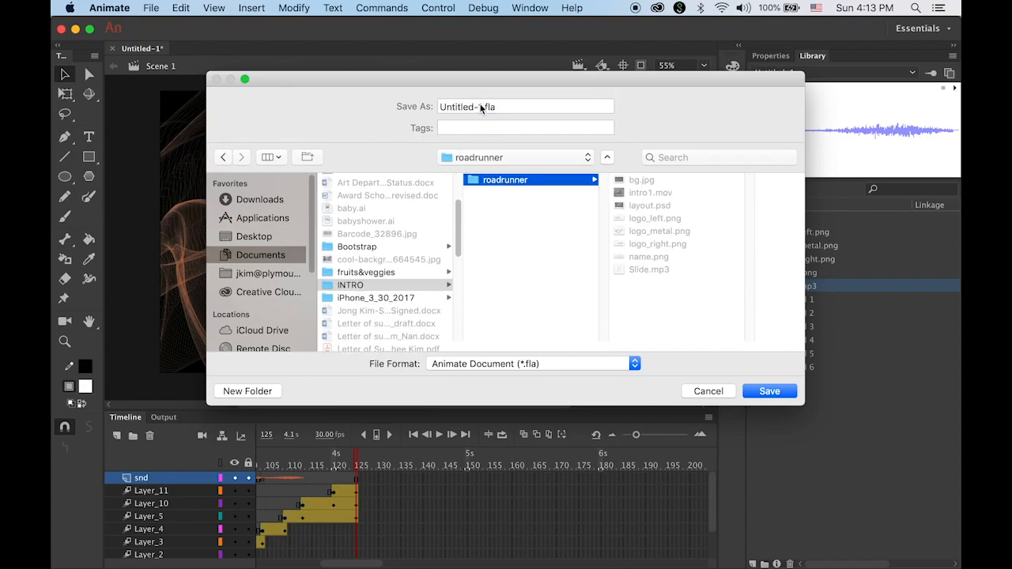
pyautogui.click(480, 104)
pyautogui.moveTo(481, 111); pyautogui.dragTo(393, 103)
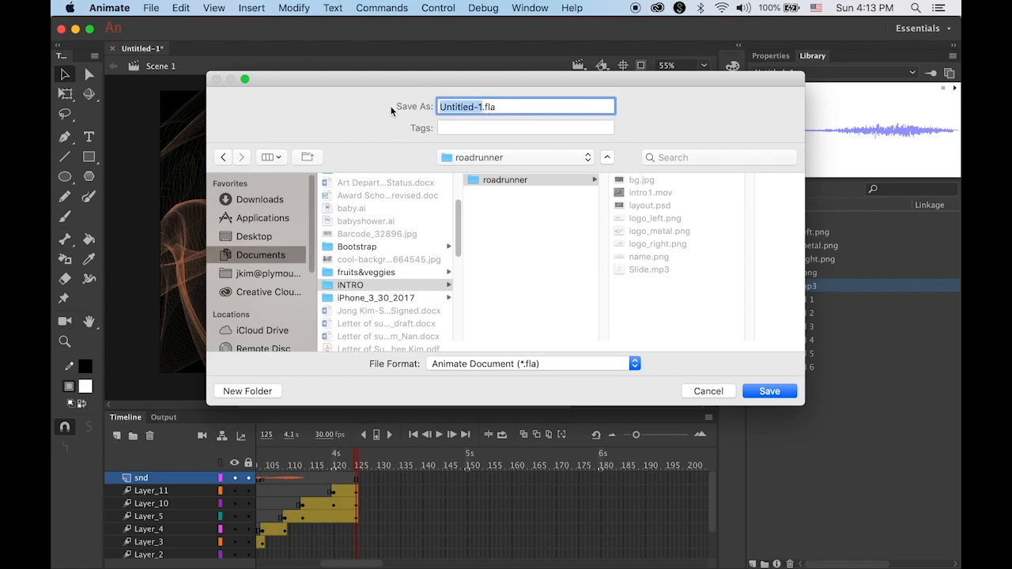
pyautogui.write('road')
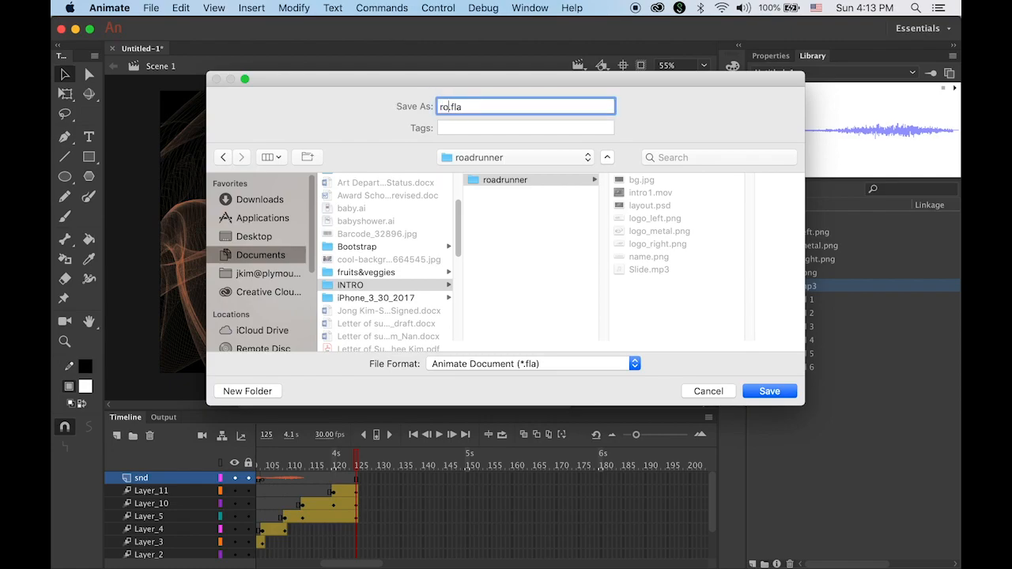
pyautogui.write('runner')
pyautogui.click(791, 391)
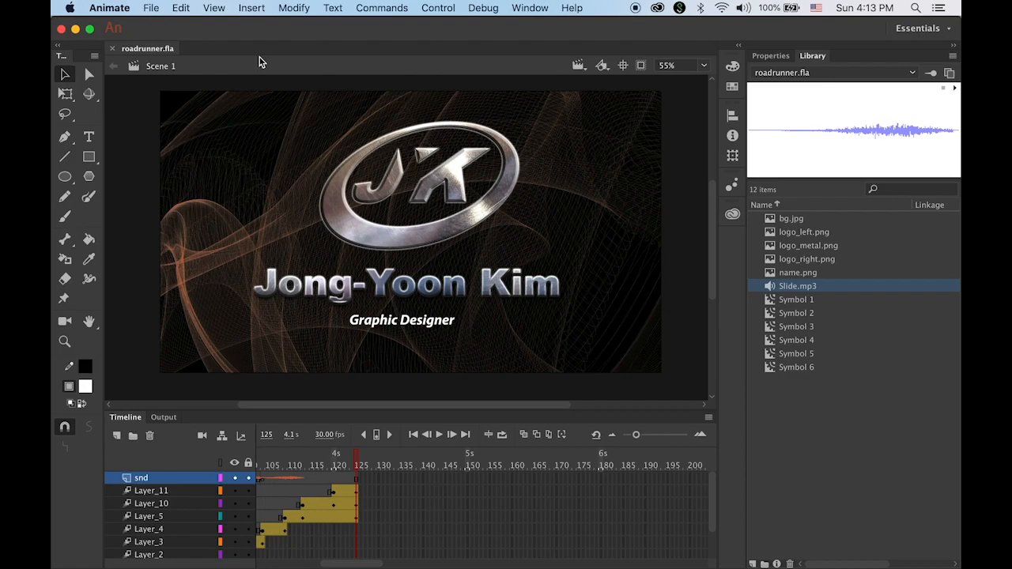
# - Export the animation as the QuickTime video roadrunner.mov to the roadrunner folder inside Documents/INTRO
pyautogui.click(151, 10)
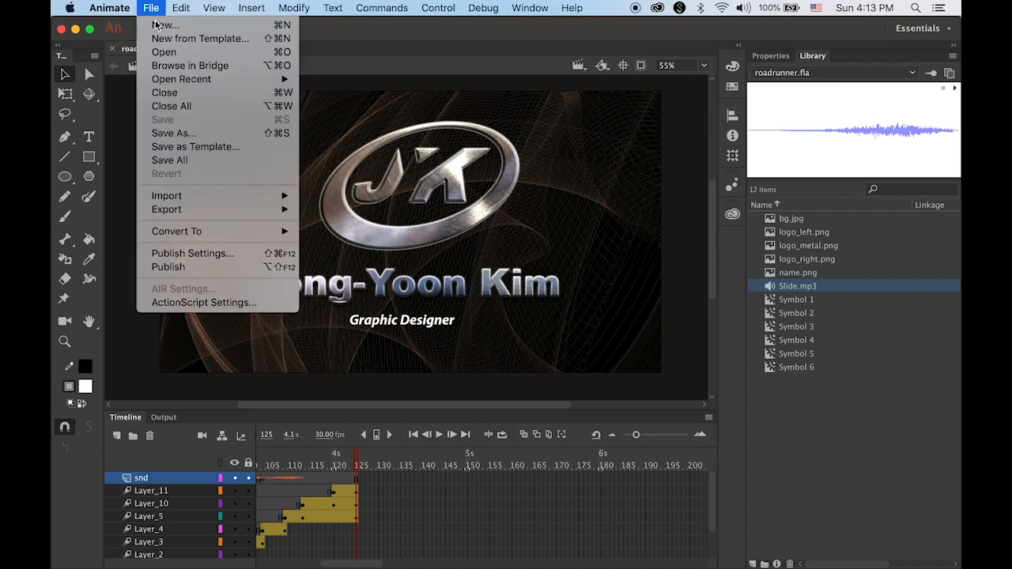
pyautogui.moveTo(227, 212)
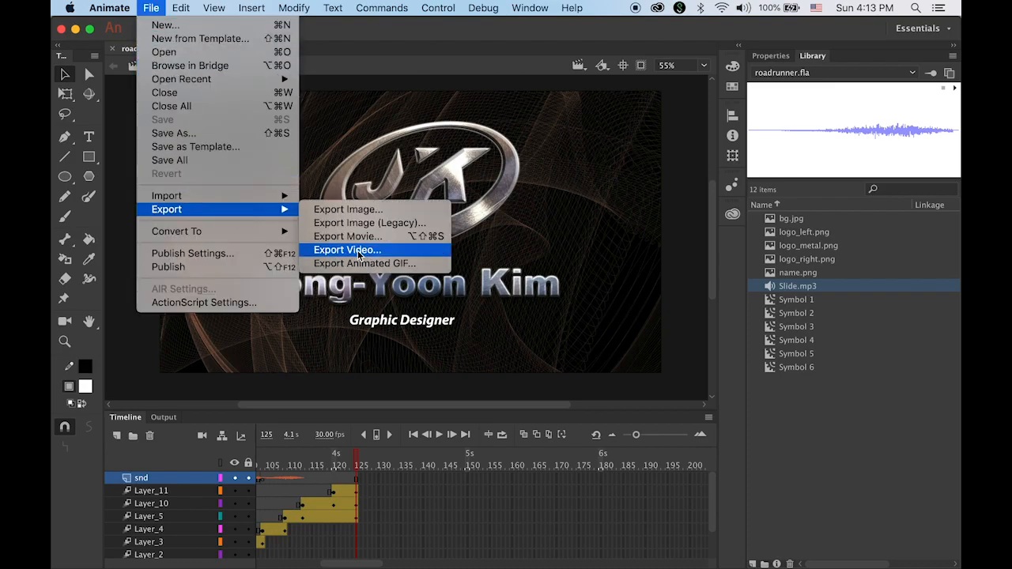
pyautogui.click(397, 250)
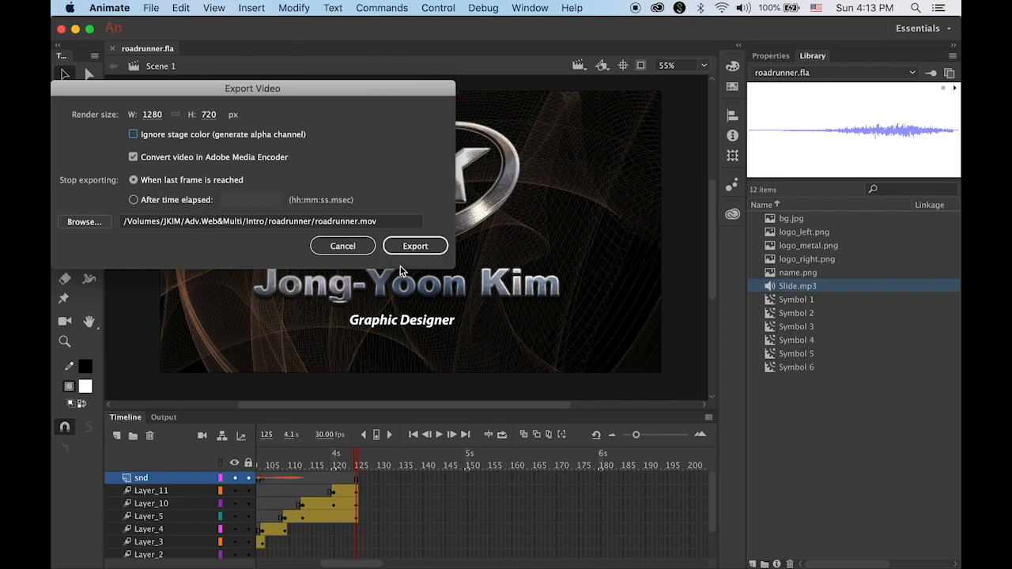
pyautogui.click(431, 252)
pyautogui.click(83, 222)
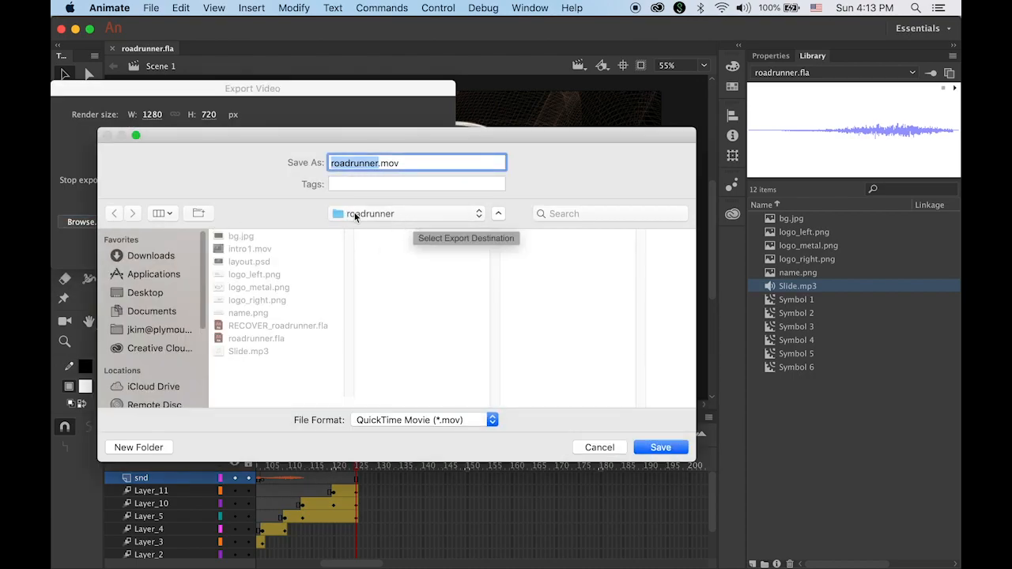
pyautogui.click(155, 311)
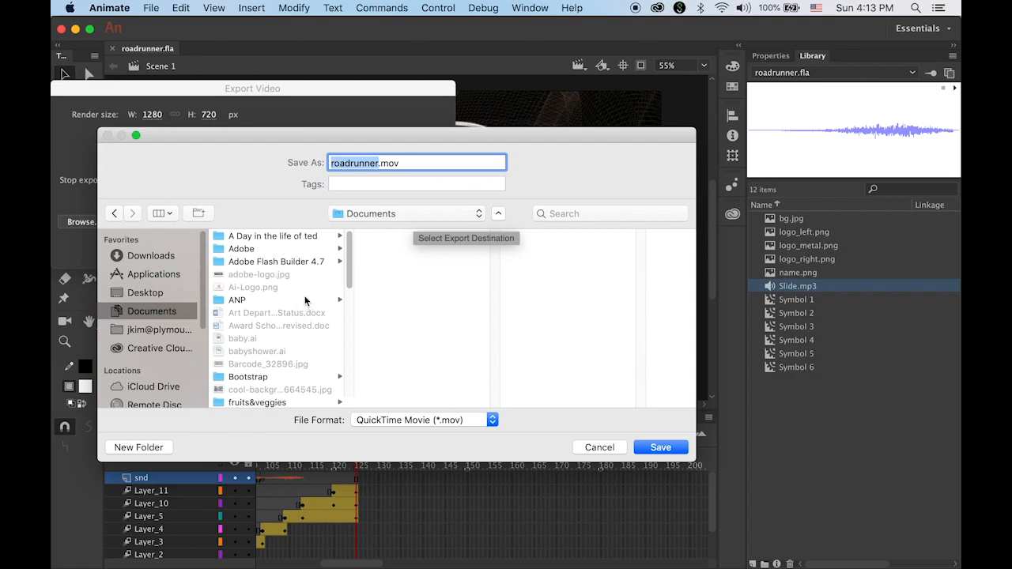
pyautogui.scroll(-5, 271, 319)
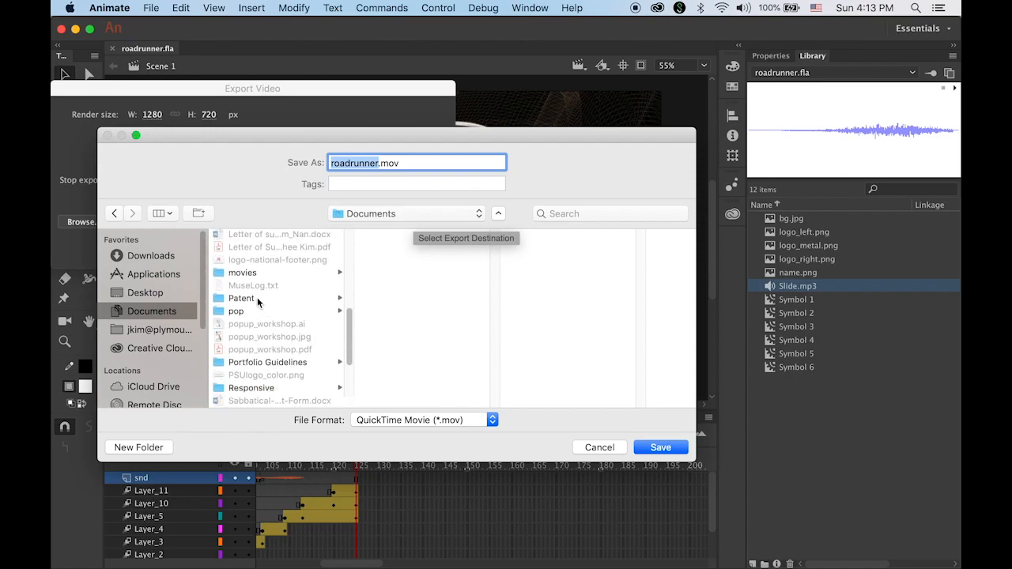
pyautogui.scroll(5, 261, 305)
pyautogui.click(261, 258)
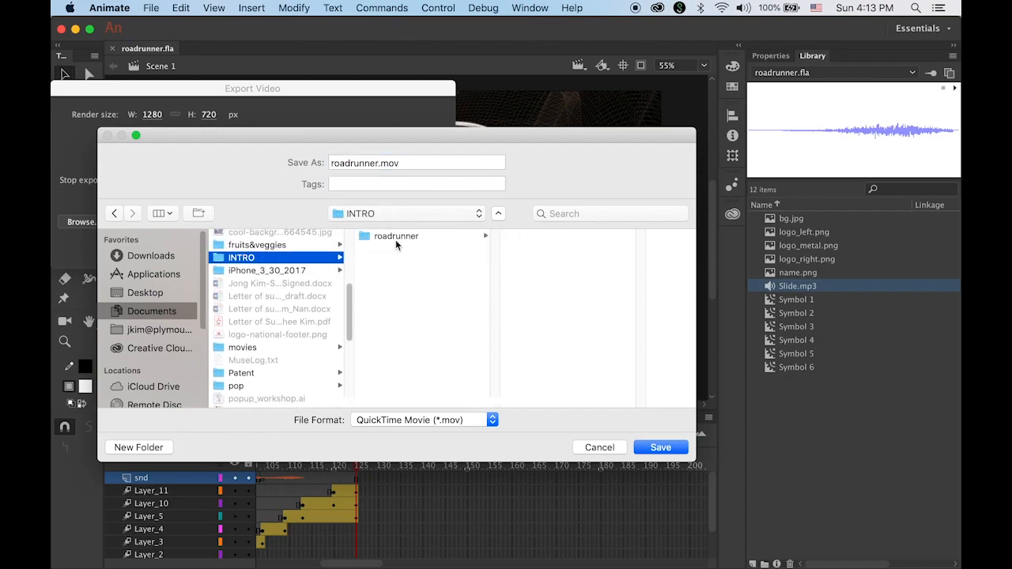
pyautogui.click(396, 238)
pyautogui.click(676, 448)
pyautogui.click(431, 249)
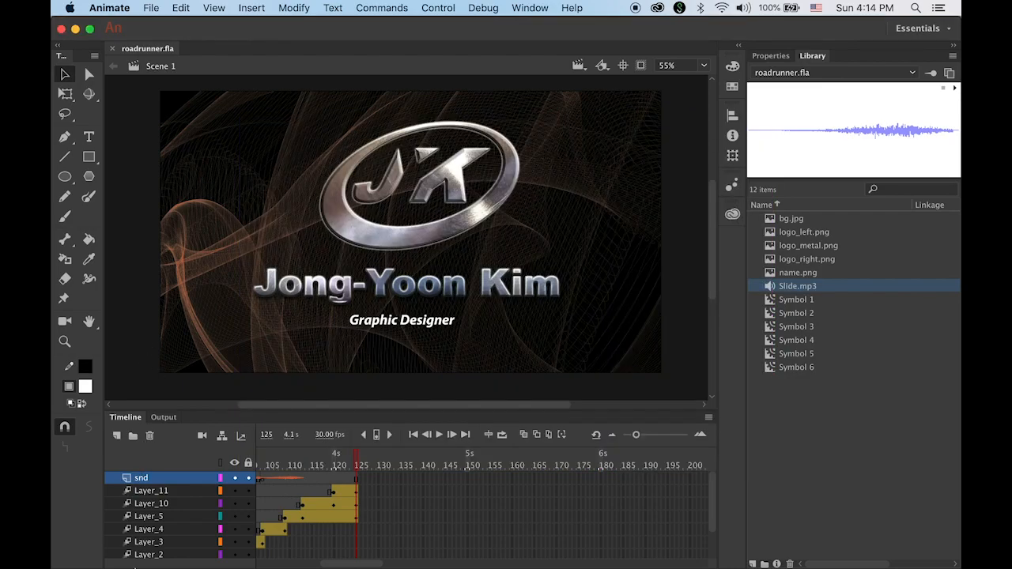
# - Switch to Finder, open the exported roadrunner.mov in QuickTime Player and play it
pyautogui.click(65, 538)
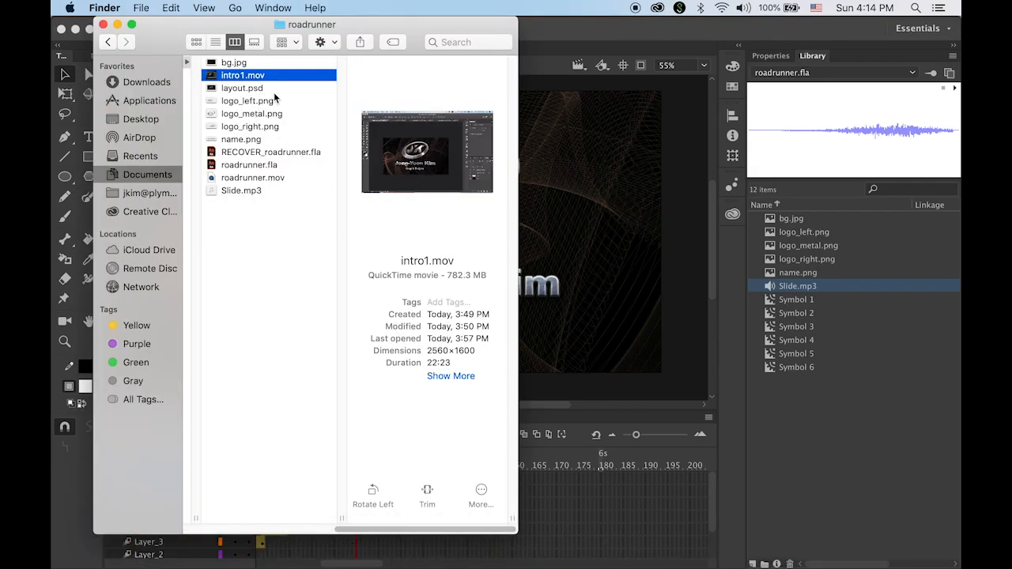
pyautogui.click(261, 181)
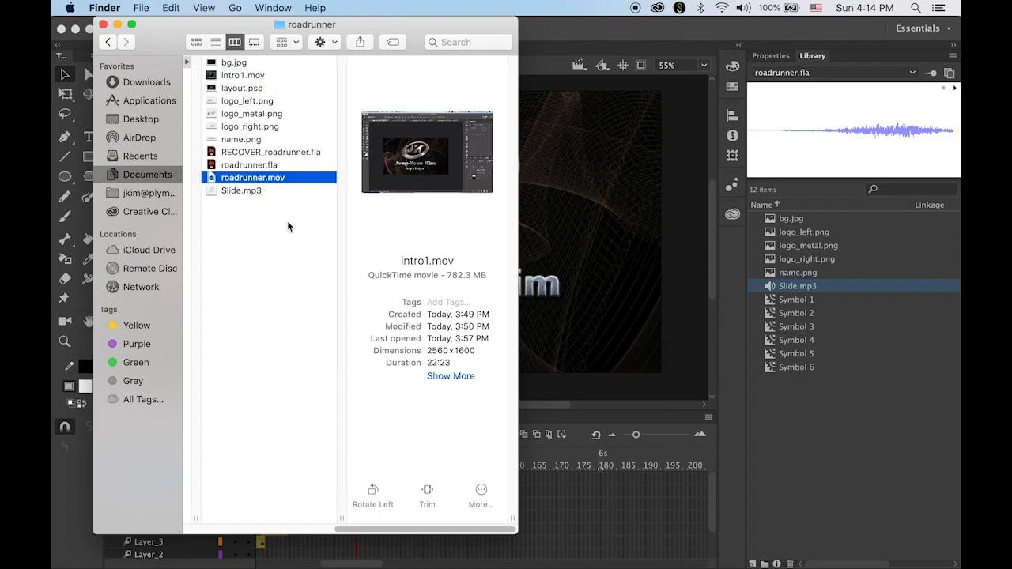
pyautogui.doubleClick(212, 182)
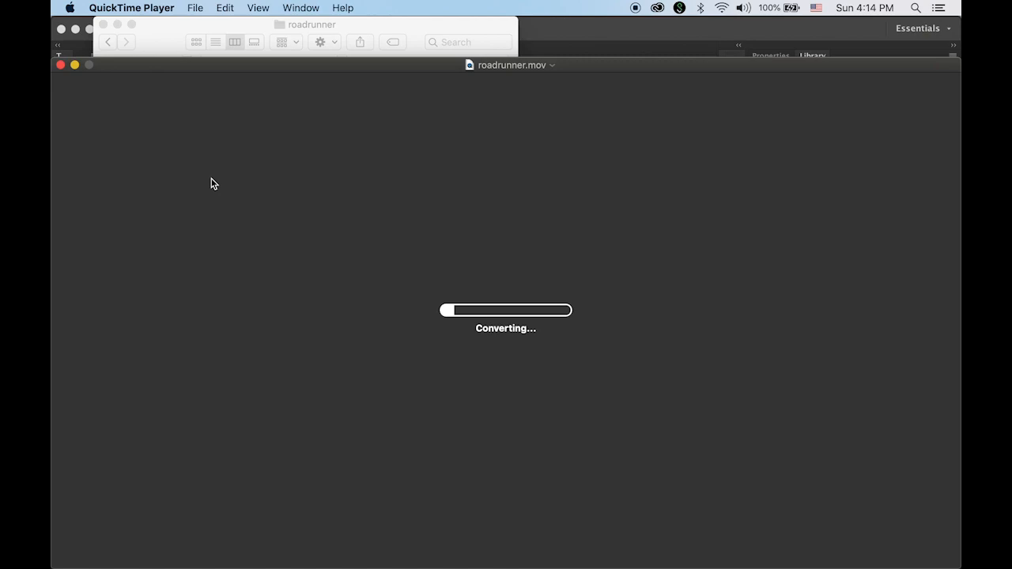
pyautogui.doubleClick(415, 64)
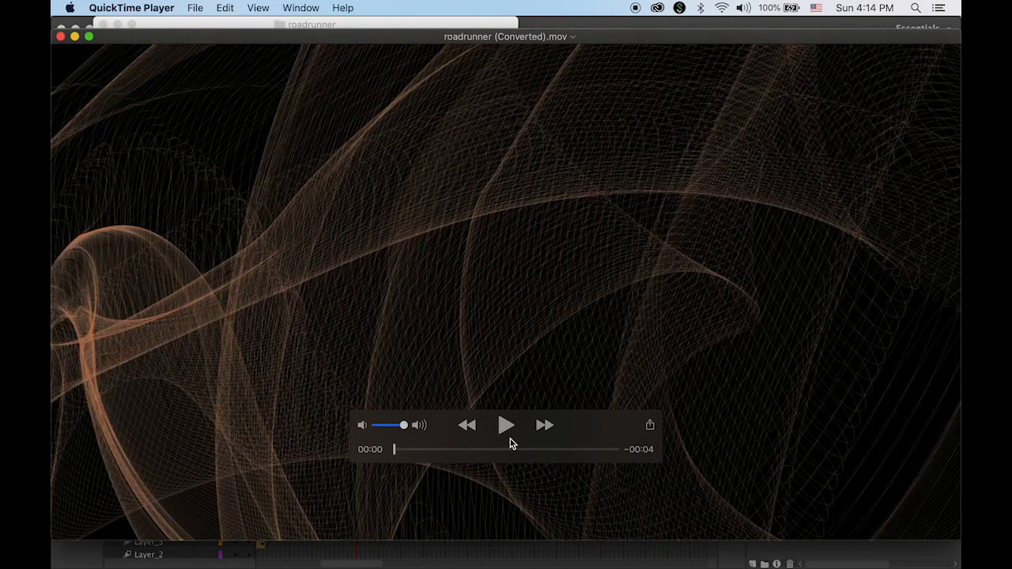
pyautogui.click(506, 427)
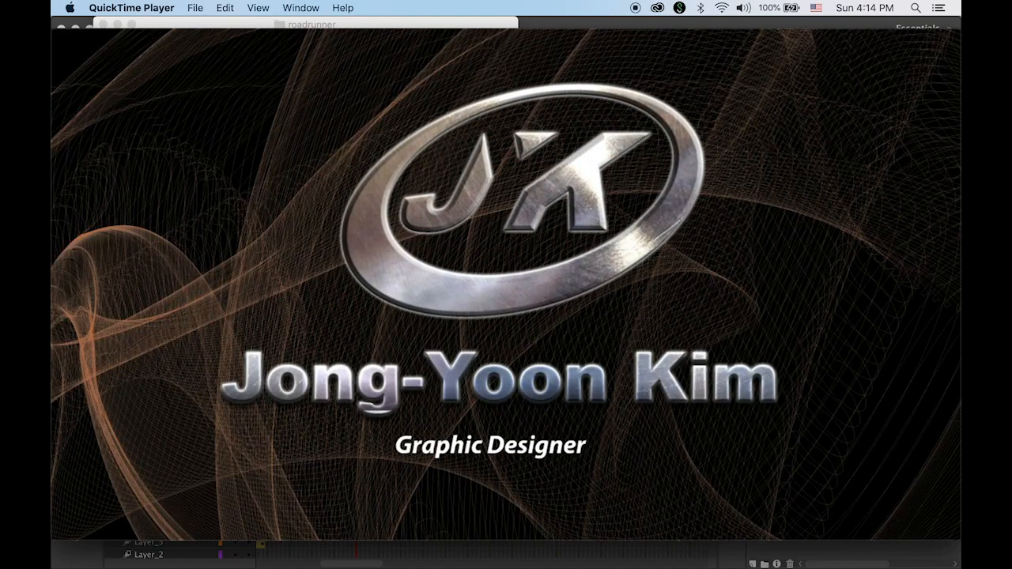
# - Rewind the converted roadrunner video to its beginning and play it again
pyautogui.click(467, 426)
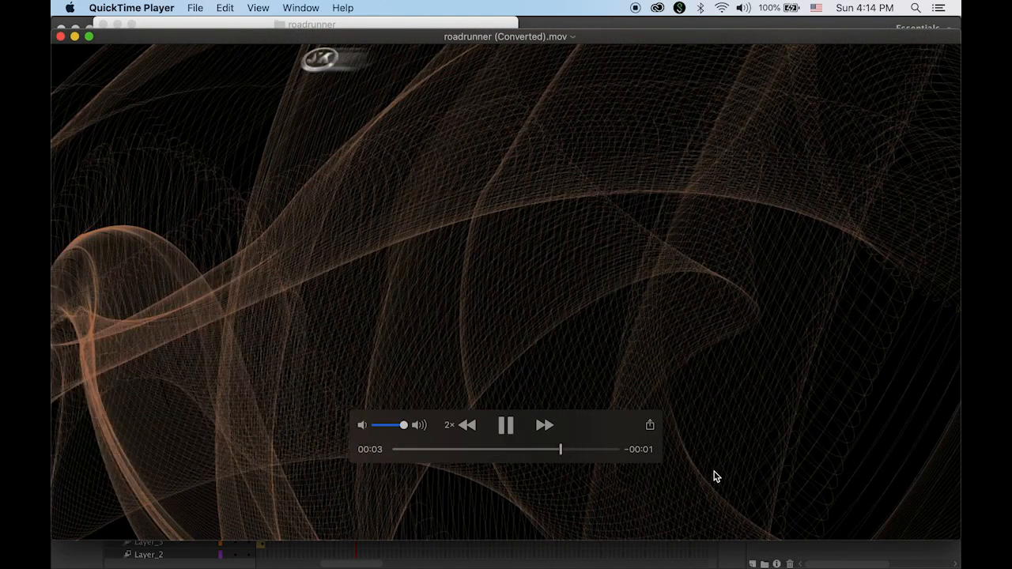
pyautogui.click(506, 426)
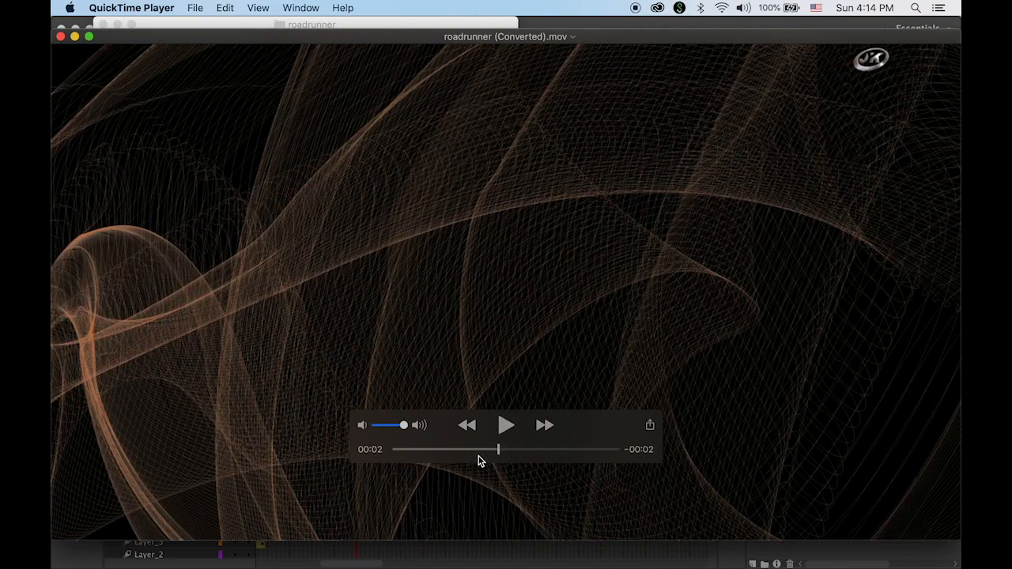
pyautogui.moveTo(498, 451); pyautogui.dragTo(345, 457)
pyautogui.click(507, 426)
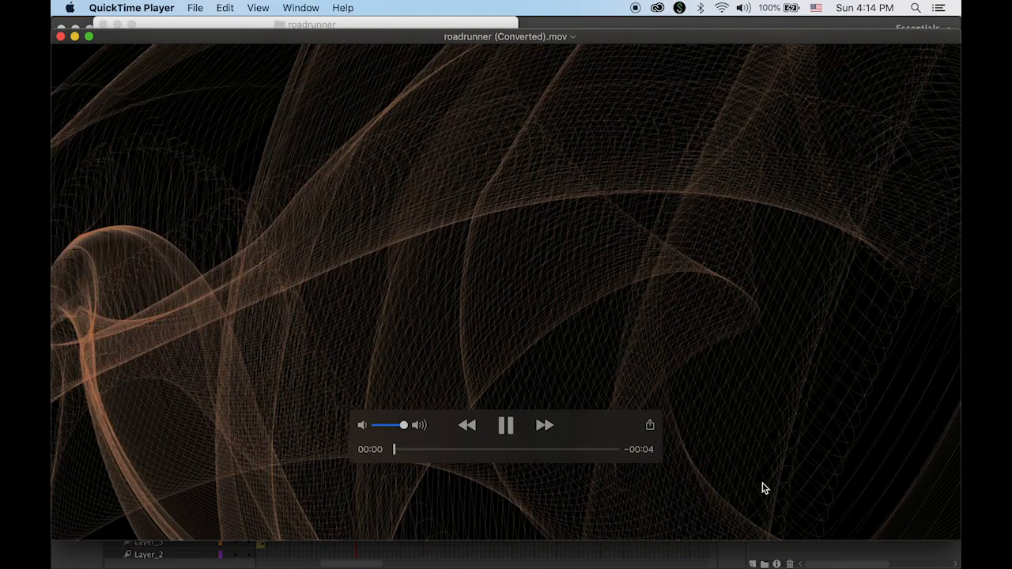